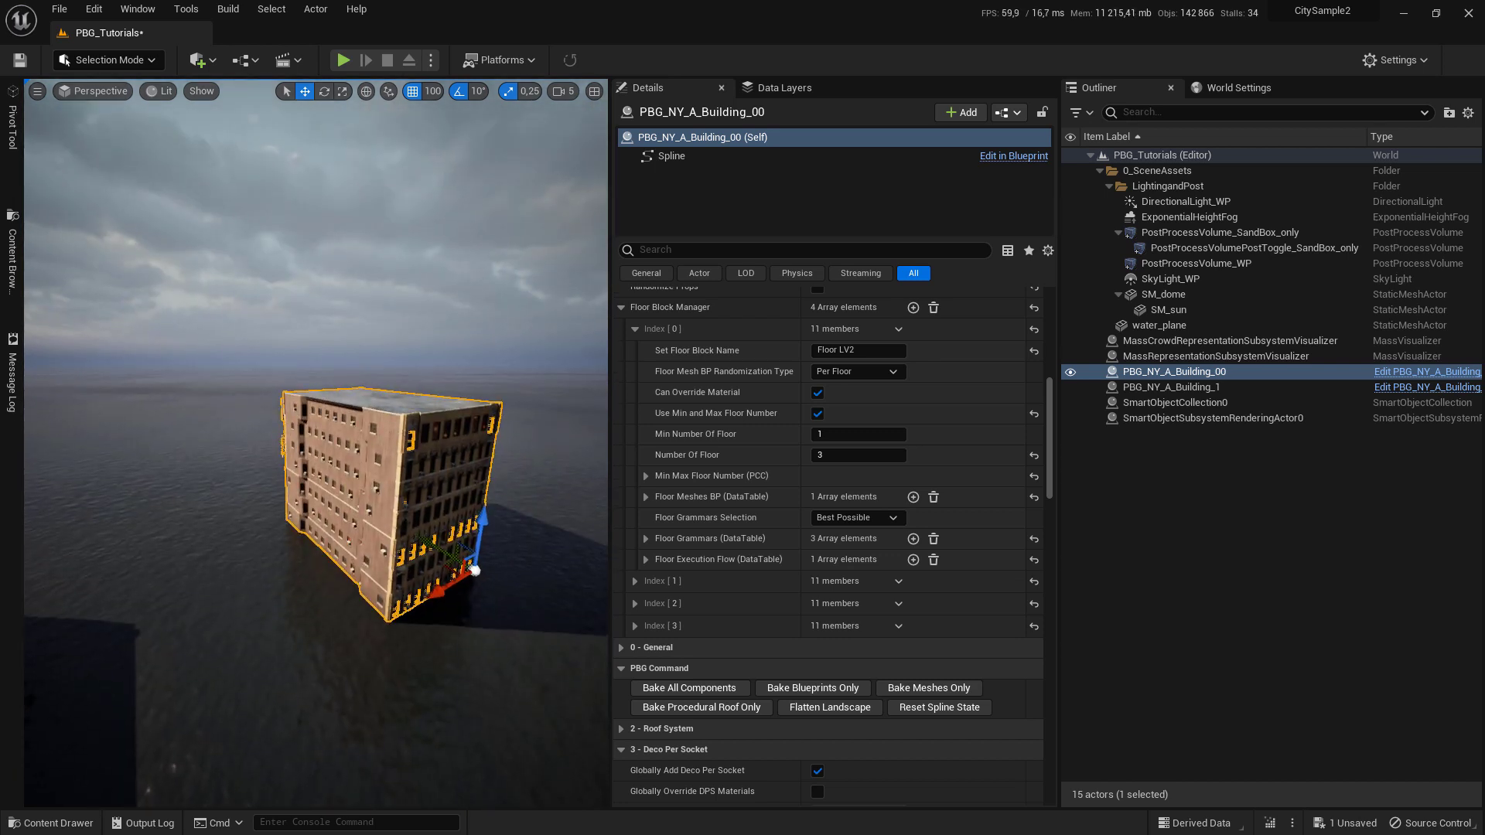
- Examine the selected building from several sides, its Floor Execution Flow entry and the available floor grammar data tables
{"action": "key", "text": "w"}
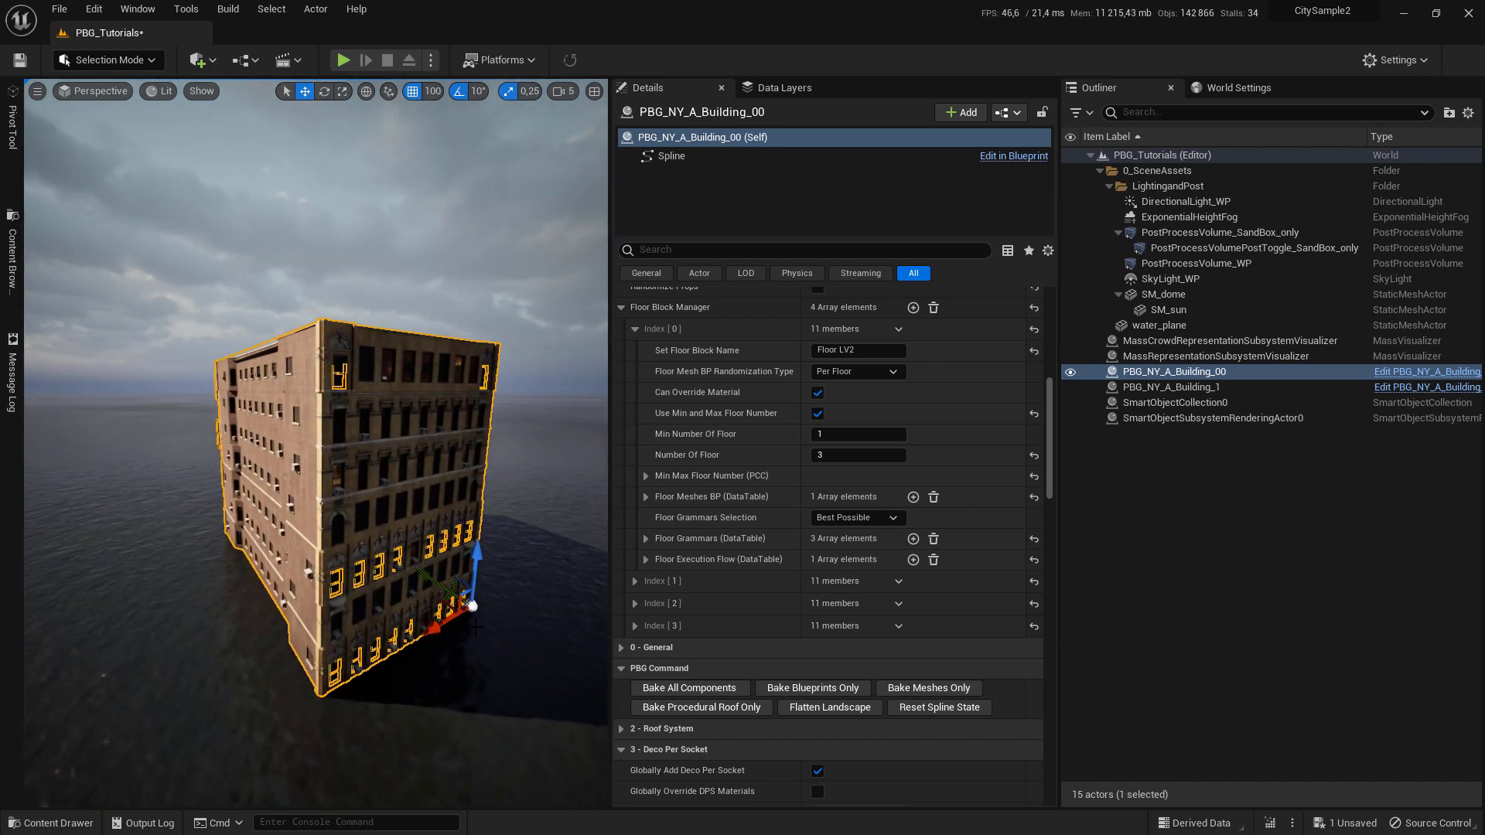
{"action": "right_click_drag", "start_coordinate": [329, 726], "coordinate": [329, 725]}
{"action": "right_click_drag", "start_coordinate": [131, 474], "coordinate": [131, 474]}
{"action": "left_click", "coordinate": [646, 559]}
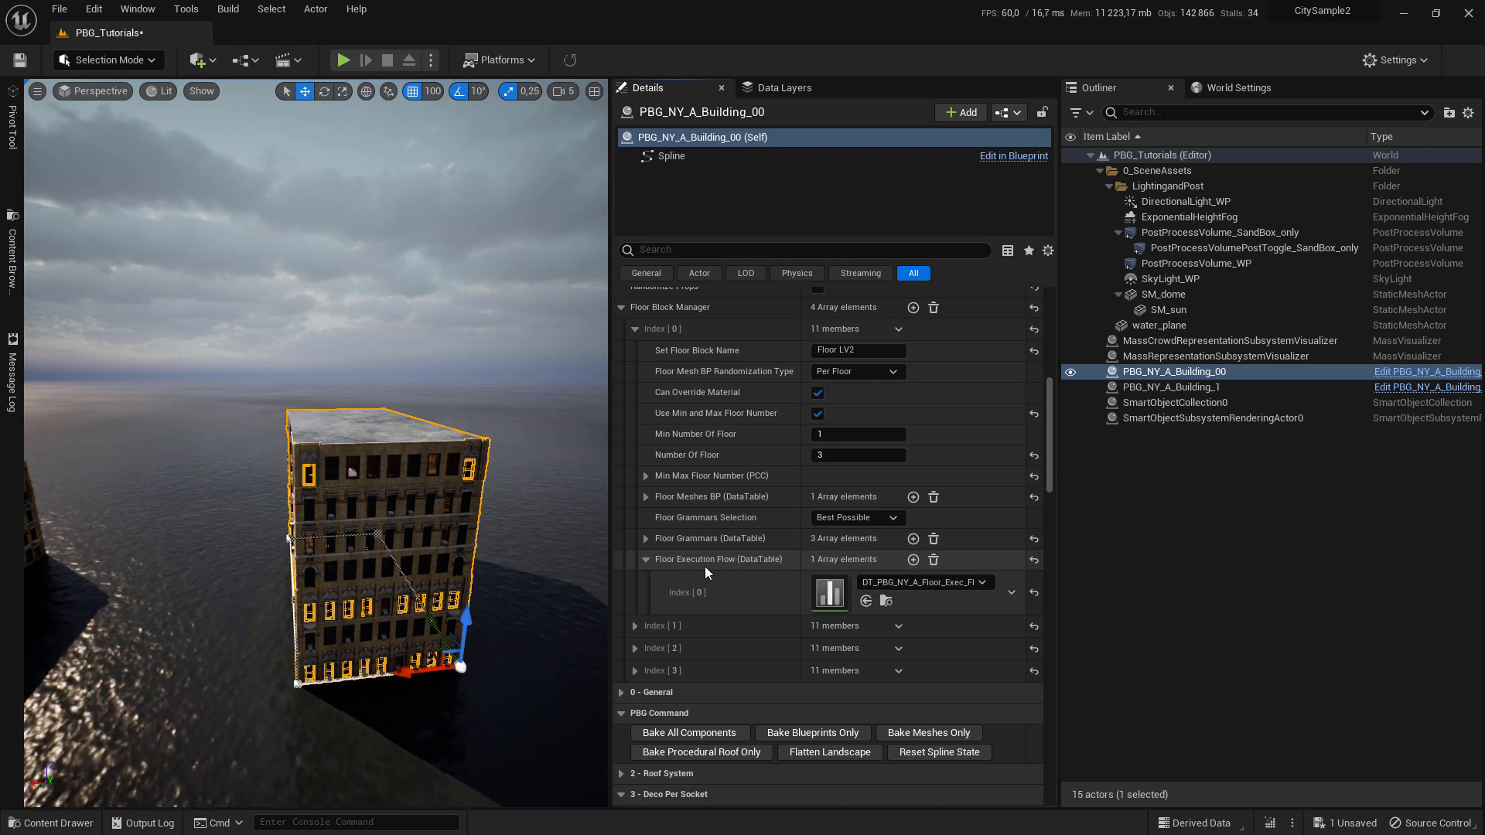
{"action": "right_click_drag", "start_coordinate": [495, 534], "coordinate": [557, 561]}
{"action": "left_click", "coordinate": [647, 559]}
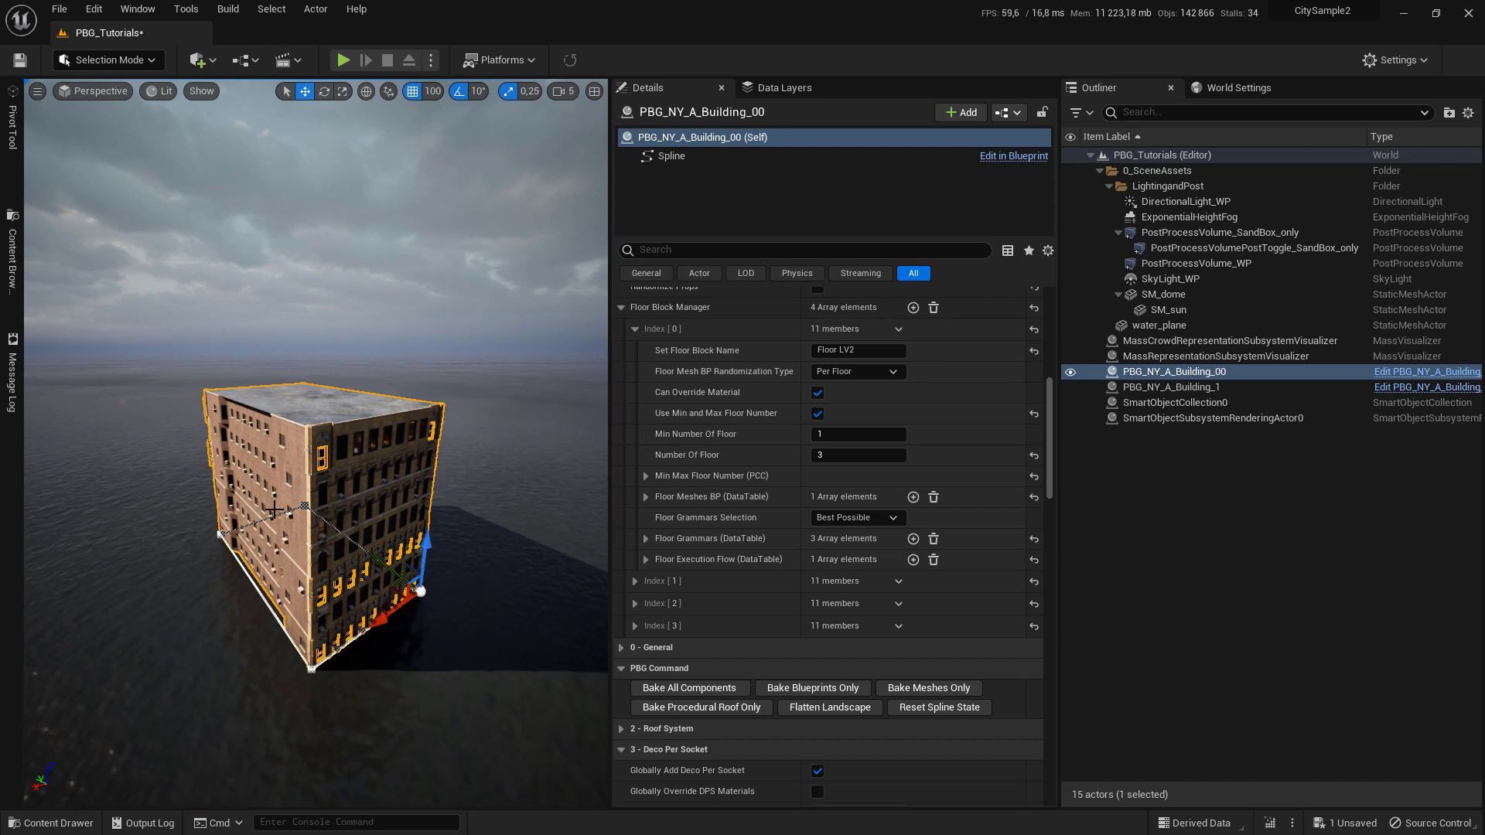
{"action": "right_click_drag", "start_coordinate": [226, 577], "coordinate": [226, 576]}
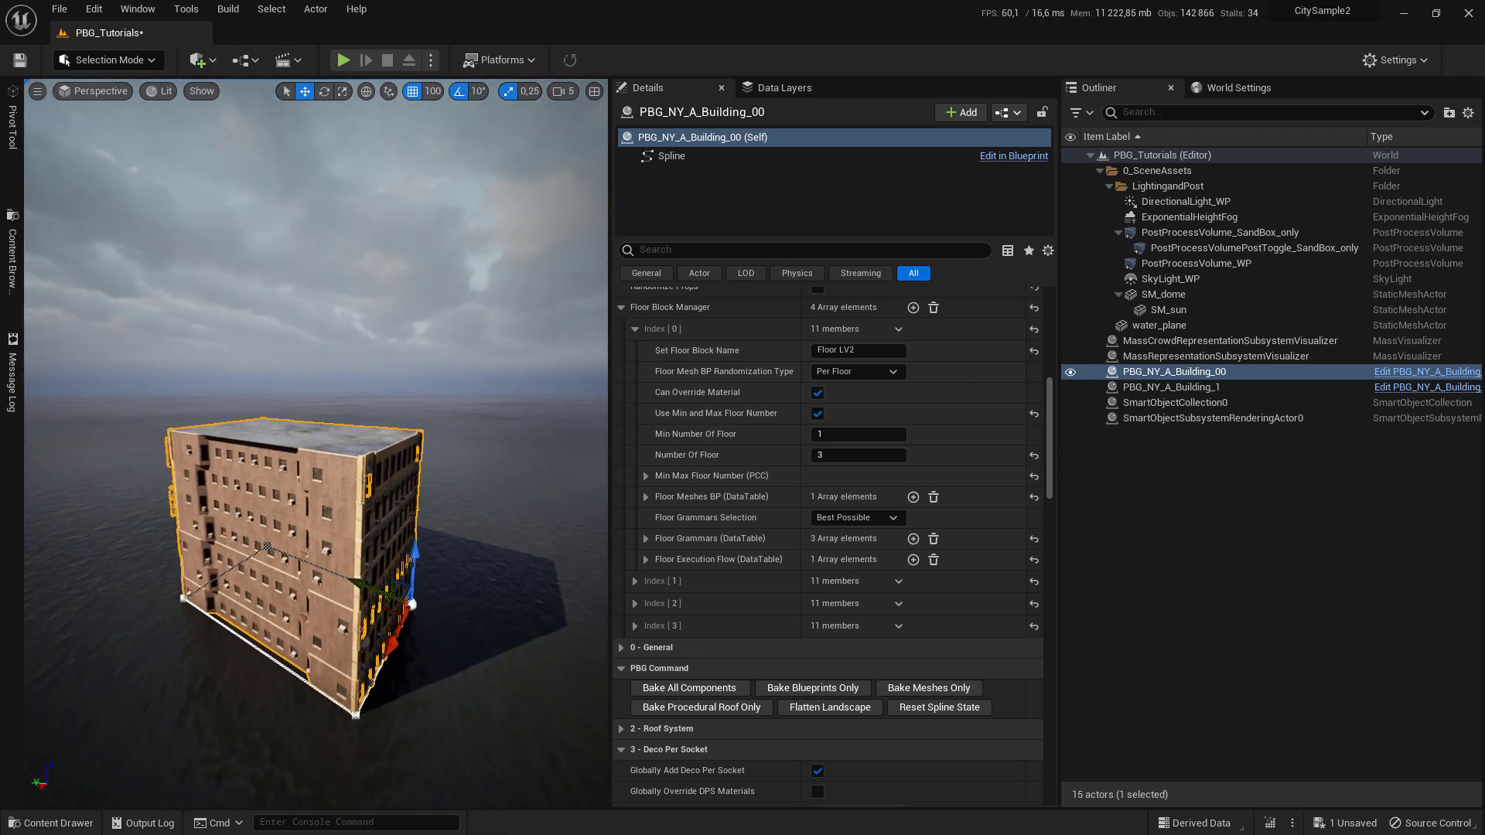
{"action": "left_click", "coordinate": [9, 232]}
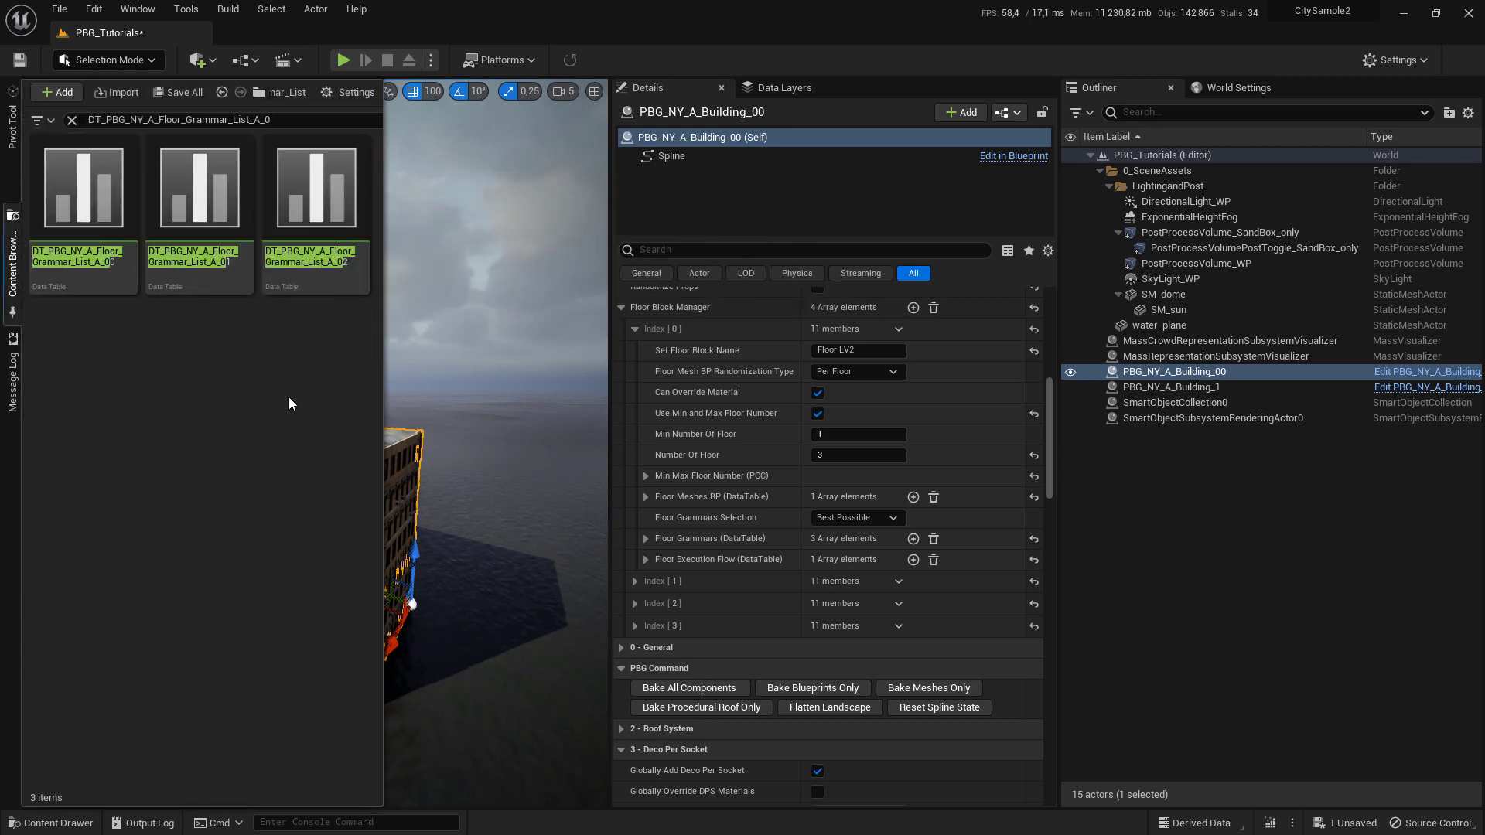
{"action": "right_click_drag", "start_coordinate": [585, 514], "coordinate": [573, 520]}
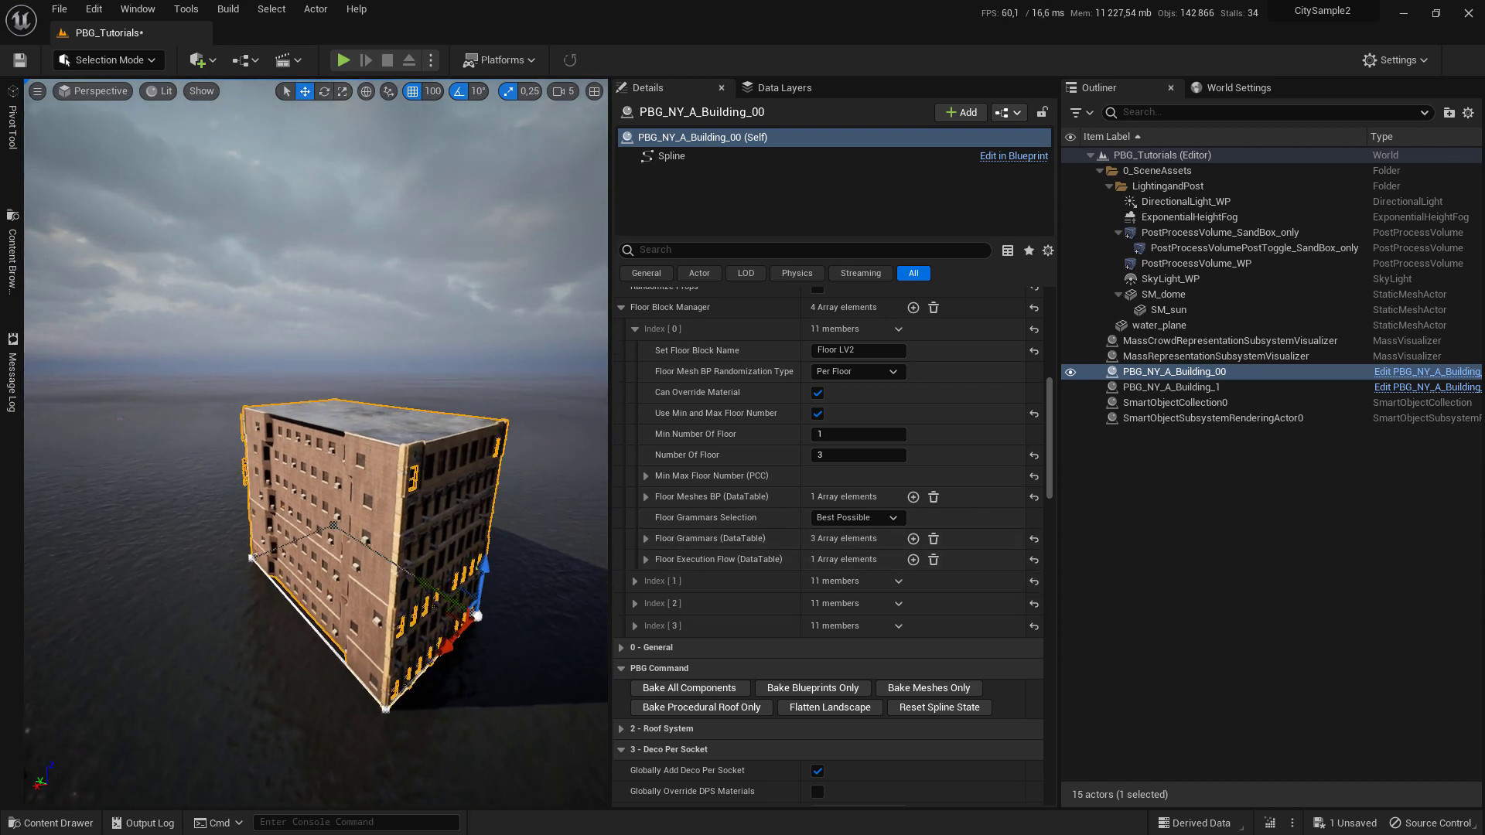
{"action": "right_click_drag", "start_coordinate": [504, 474], "coordinate": [503, 474]}
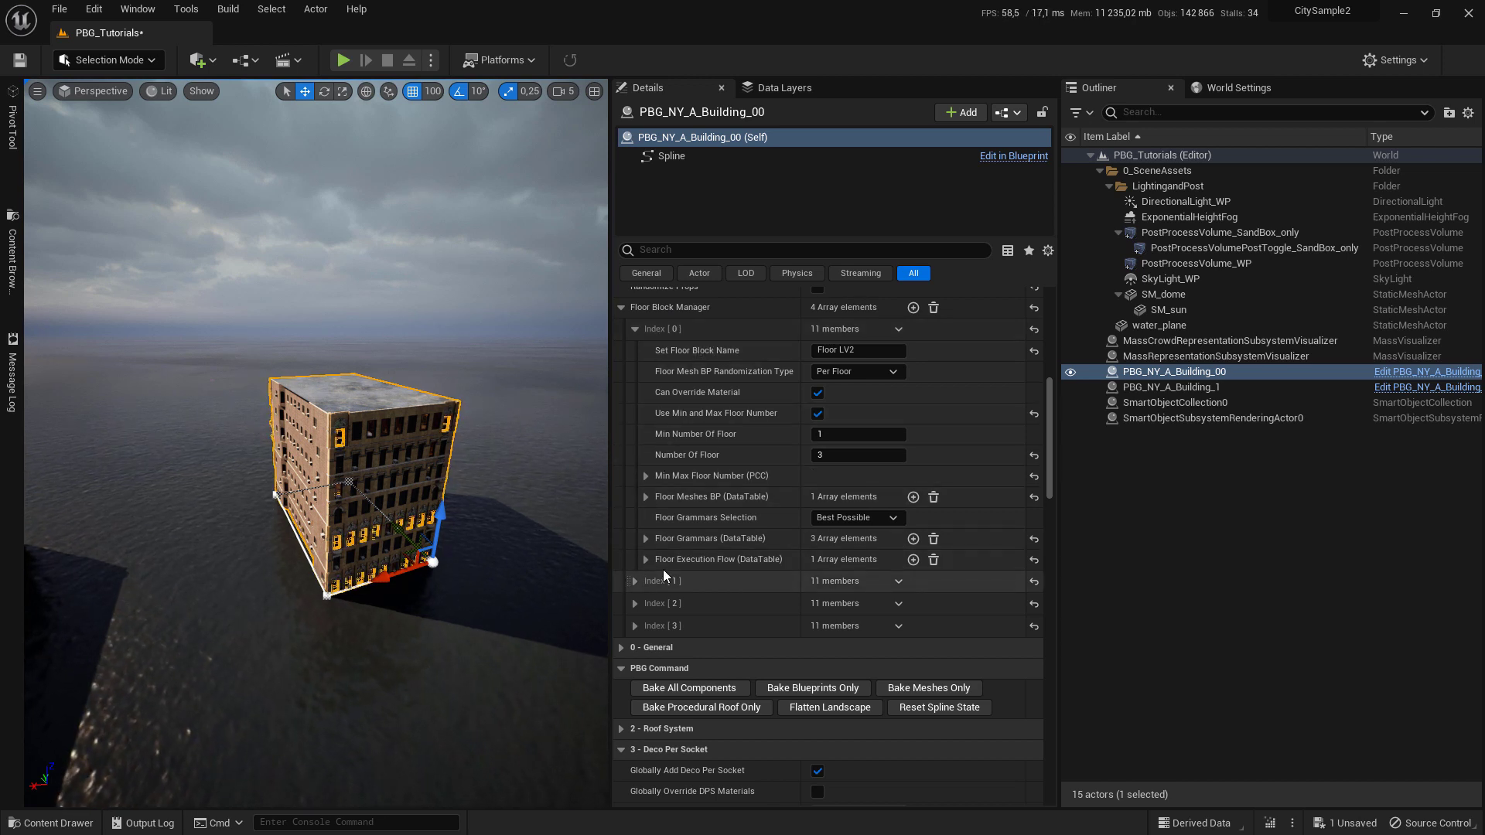
- Review the Floor Grammars and Floor Execution Flow data tables assigned to the building's Floor LV2 block
{"action": "left_click", "coordinate": [646, 538]}
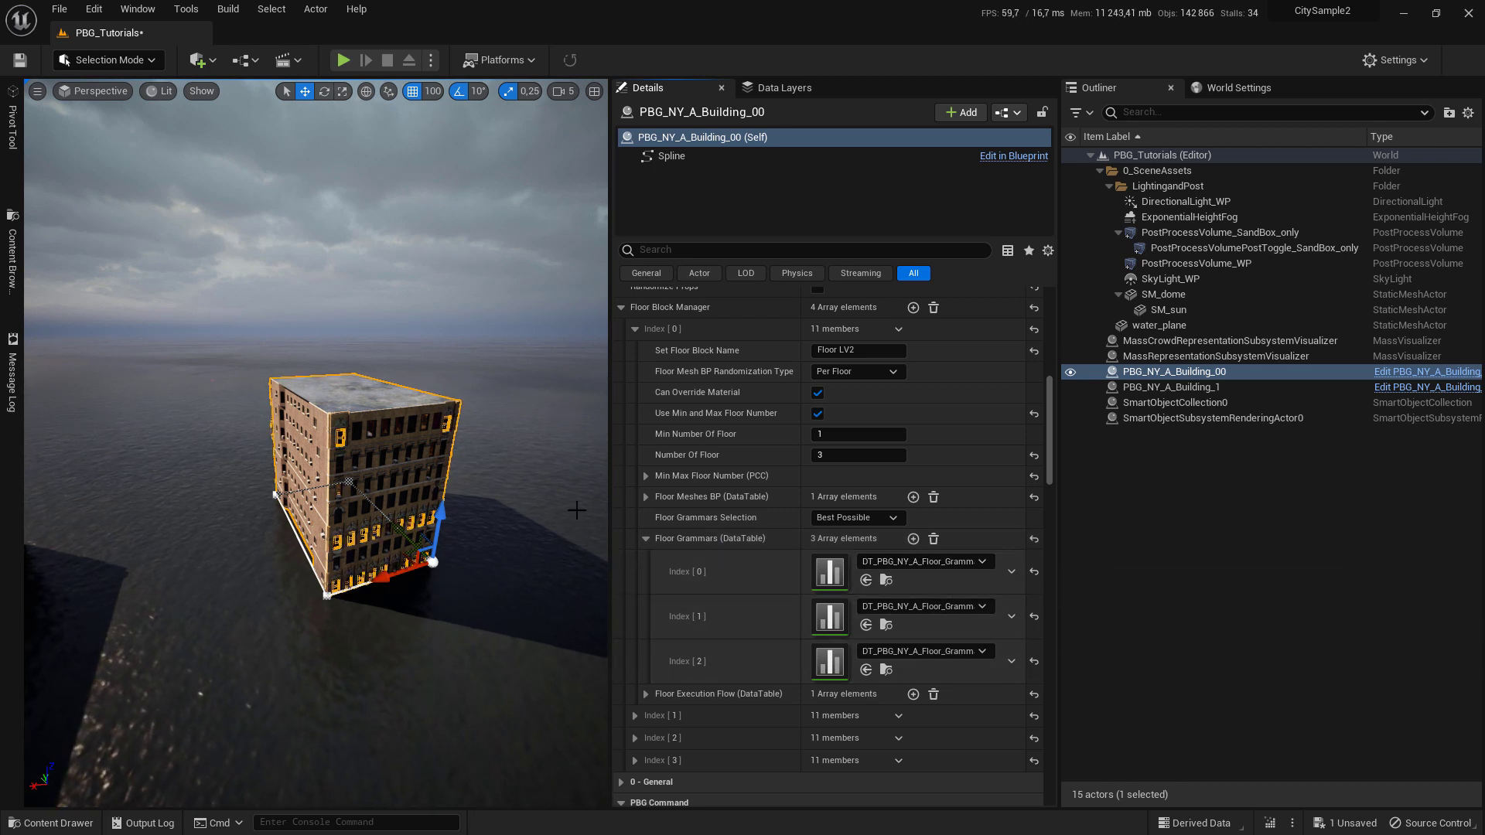
{"action": "left_click", "coordinate": [645, 538]}
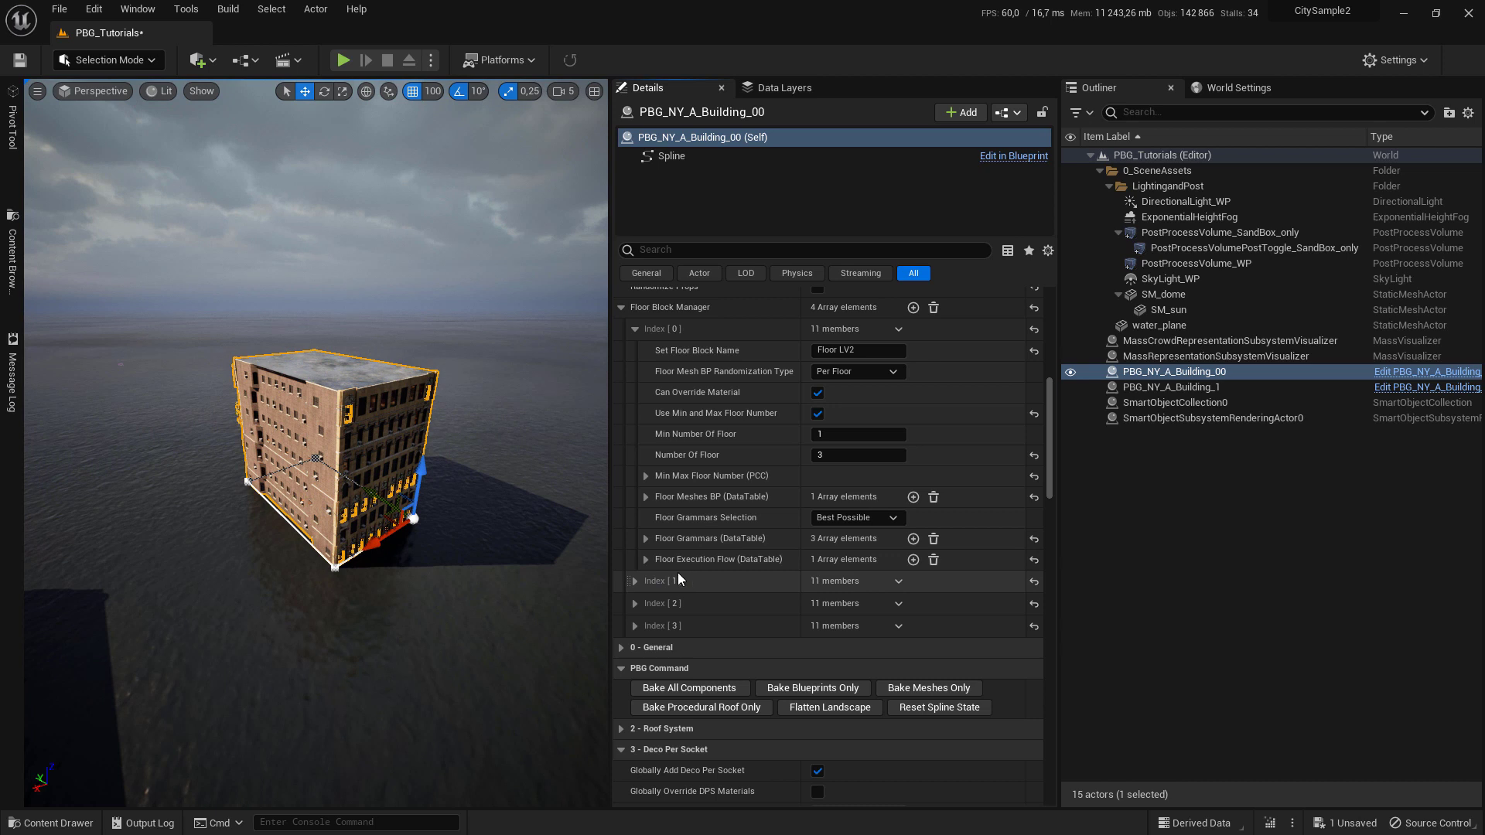
{"action": "left_click", "coordinate": [644, 559]}
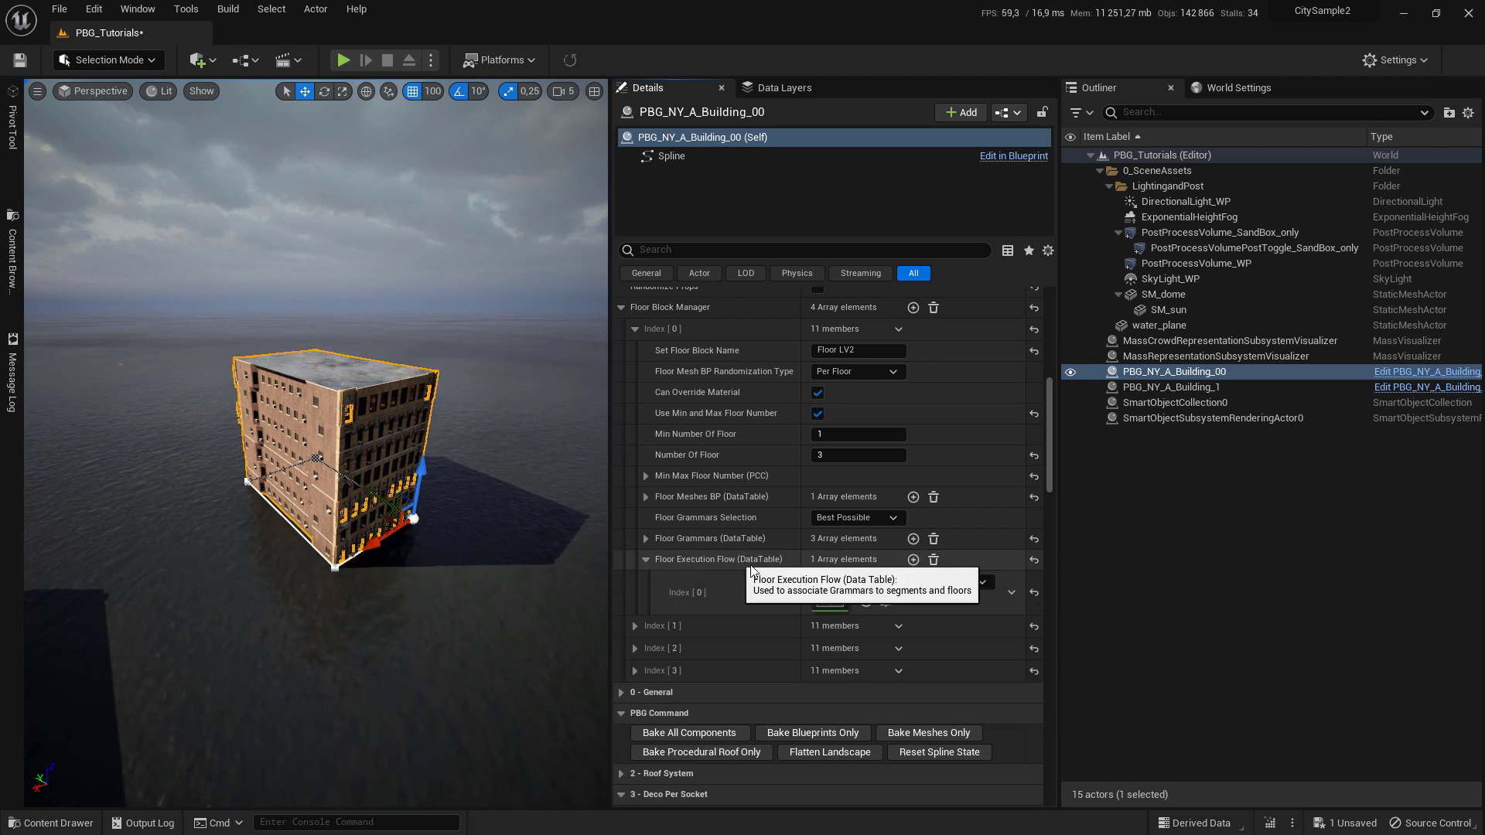
{"action": "scroll", "coordinate": [805, 469], "scroll_direction": "down", "scroll_amount": 1}
{"action": "key", "text": "q"}
{"action": "key", "text": "a"}
{"action": "right_click_drag", "start_coordinate": [361, 452], "coordinate": [399, 480]}
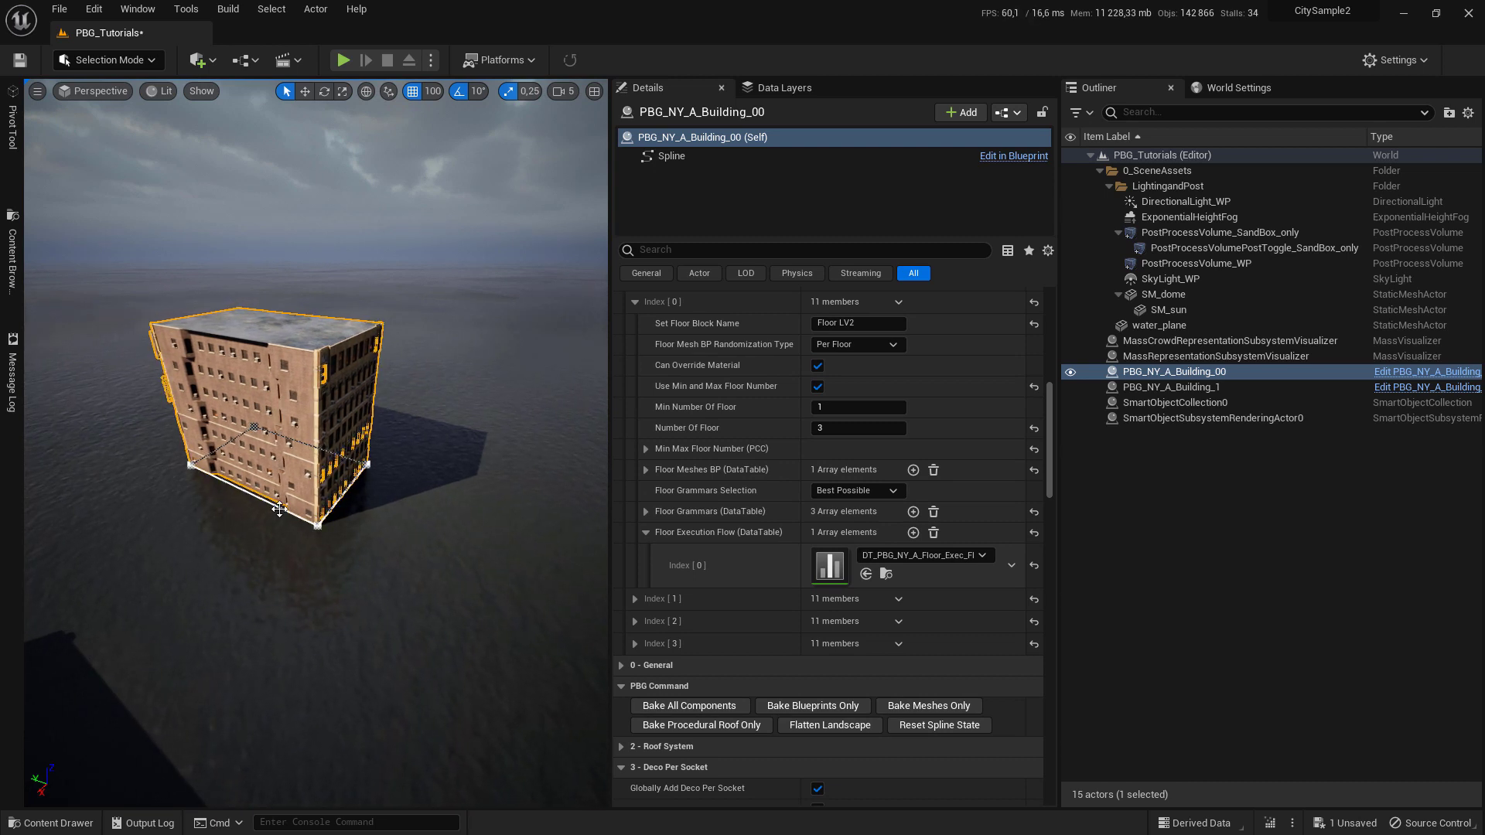
{"action": "key", "text": "d"}
{"action": "right_click_drag", "start_coordinate": [255, 467], "coordinate": [235, 426]}
{"action": "key", "text": "a"}
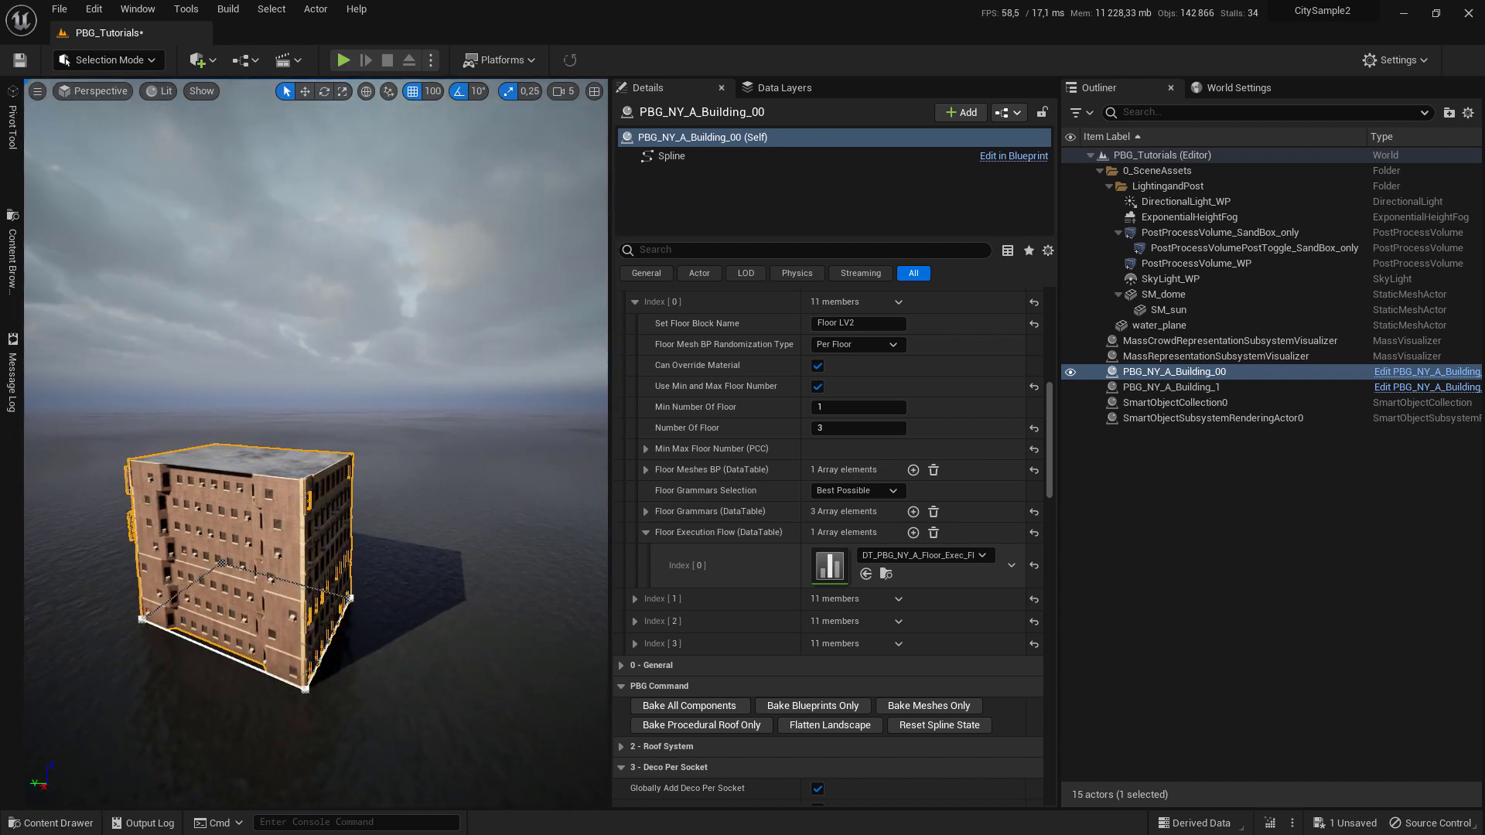
- Create a data table named DT_PBG_SF_A_Exec_Flow_List_00 in the Exec_Flow_List folder, using the PBG_Execution_Flow_List row structure
{"action": "left_click", "coordinate": [54, 823]}
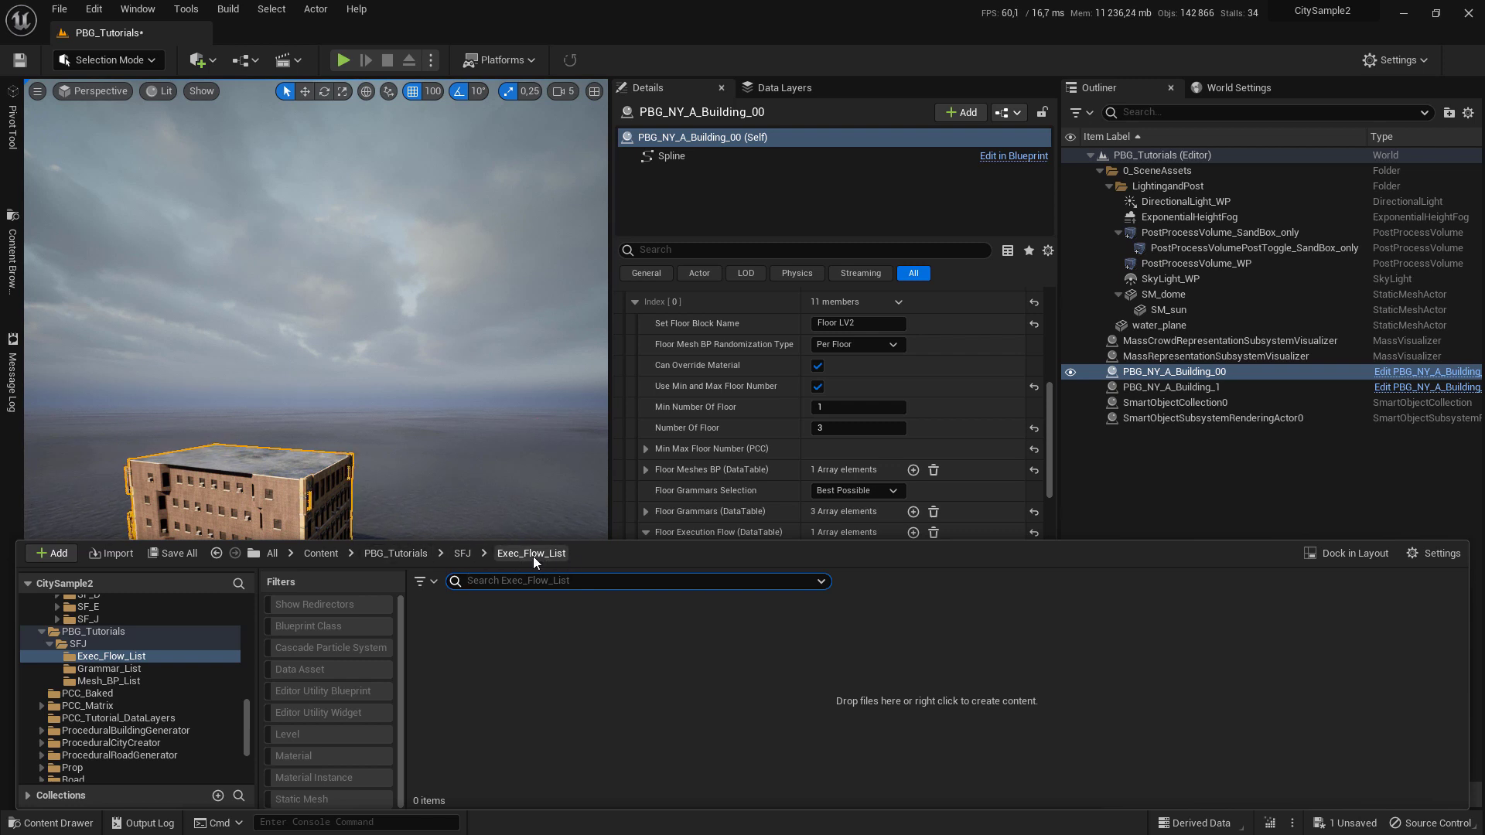
{"action": "right_click", "coordinate": [481, 630]}
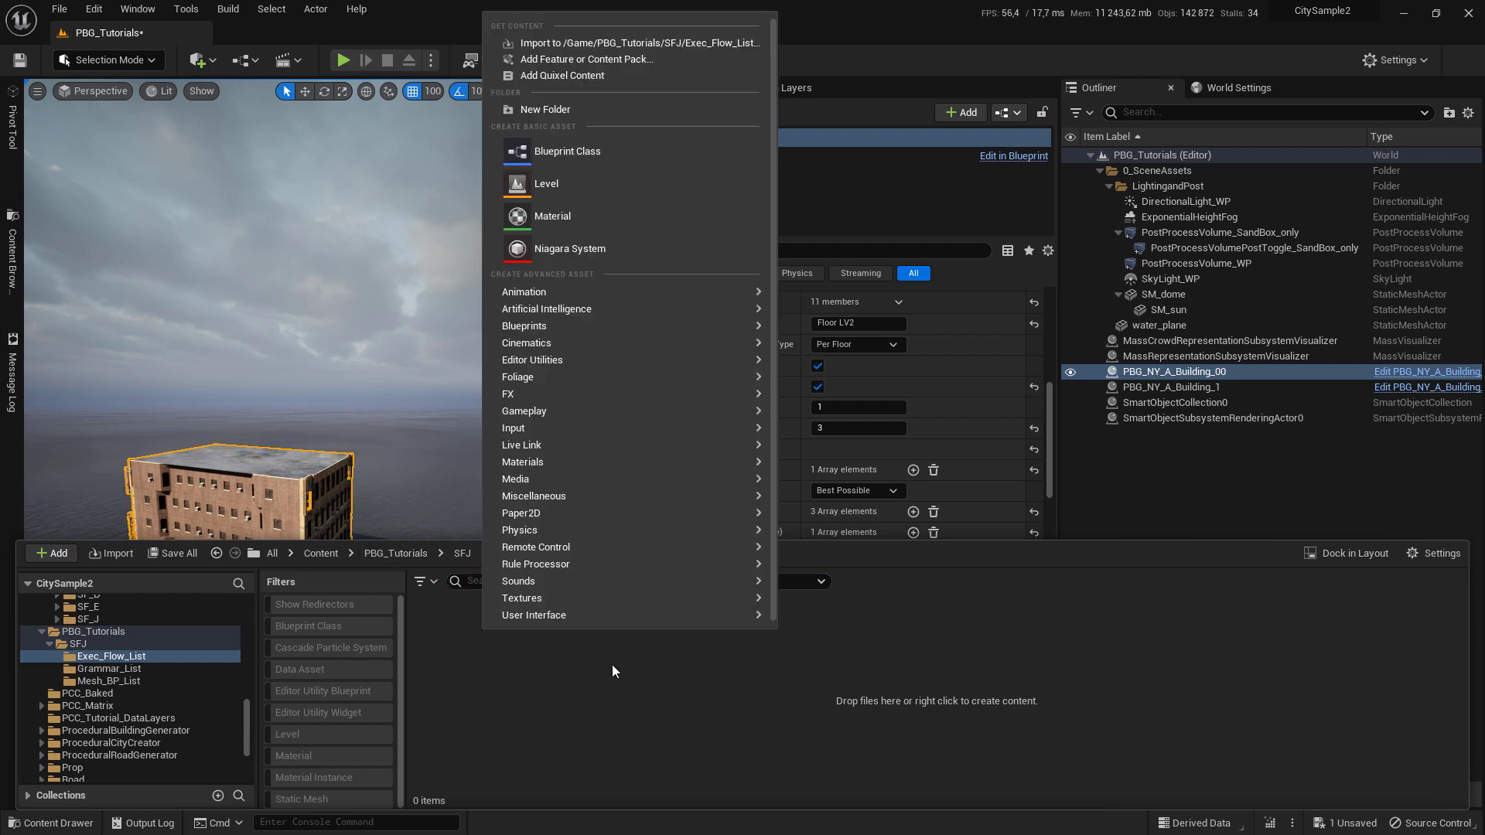
{"action": "mouse_move", "coordinate": [562, 501]}
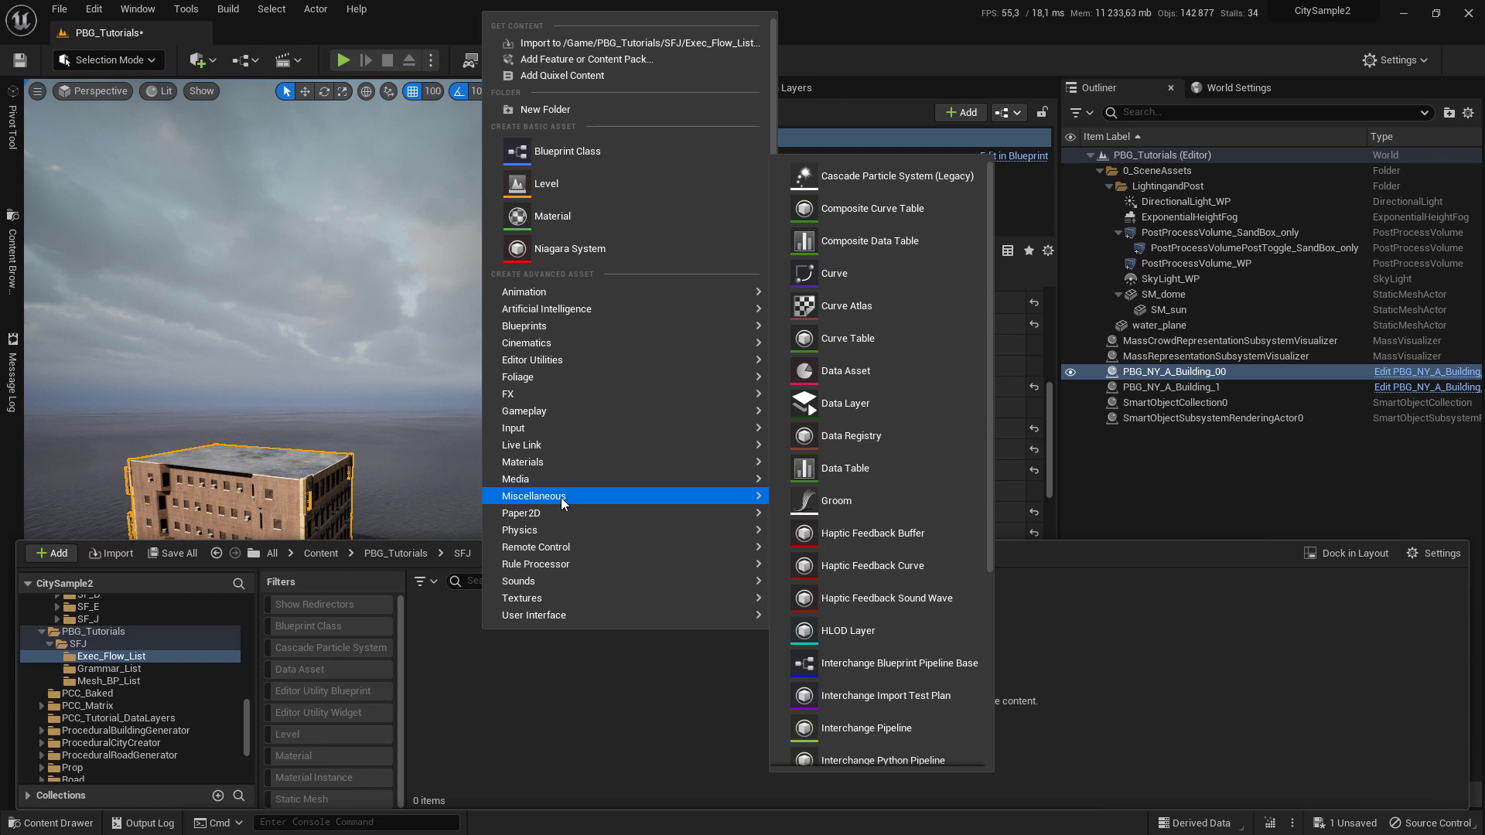
{"action": "left_click", "coordinate": [840, 469]}
{"action": "left_click", "coordinate": [707, 379]}
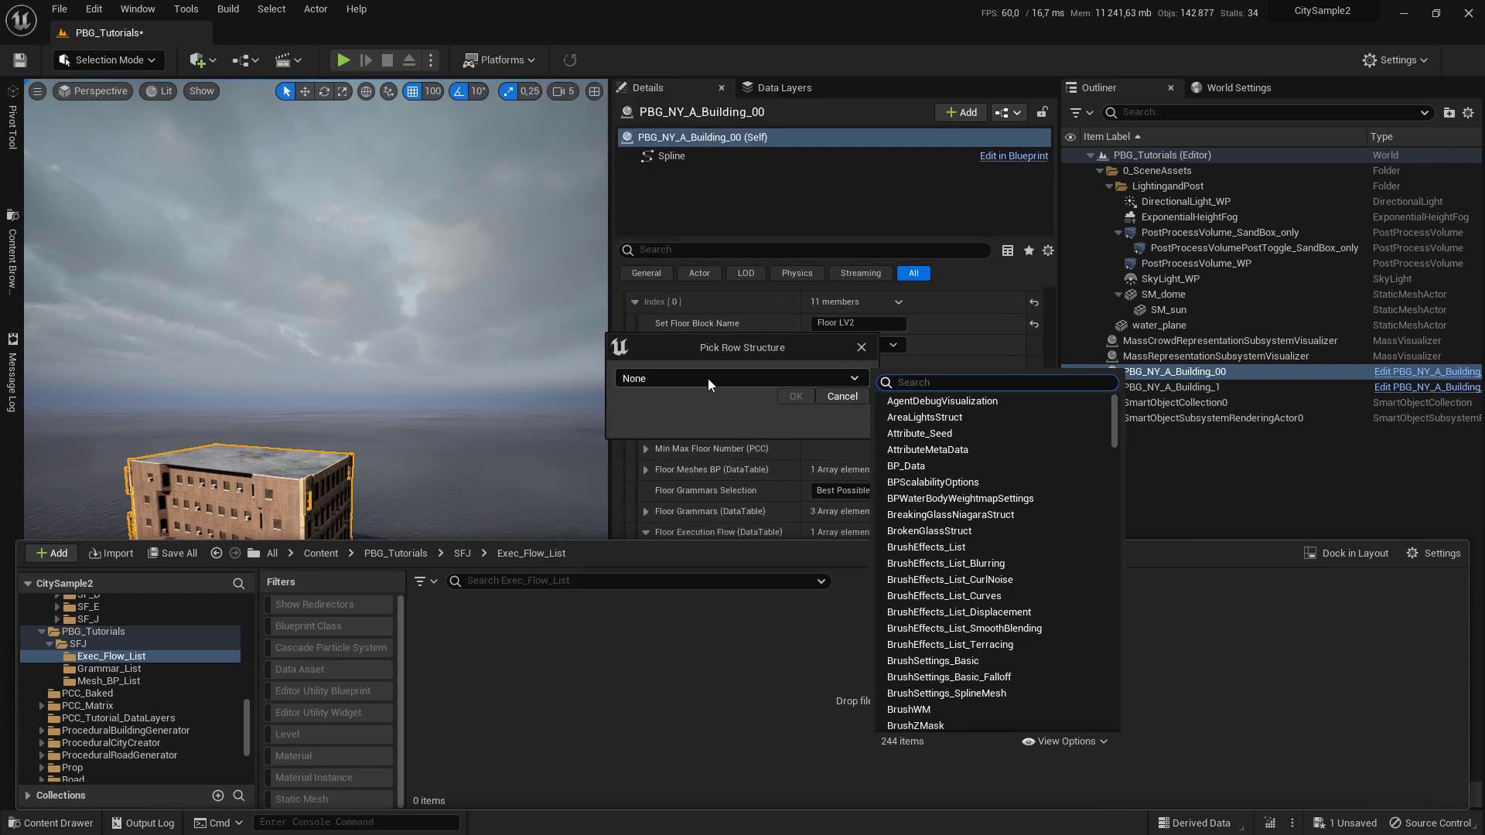
{"action": "type", "text": "flow"}
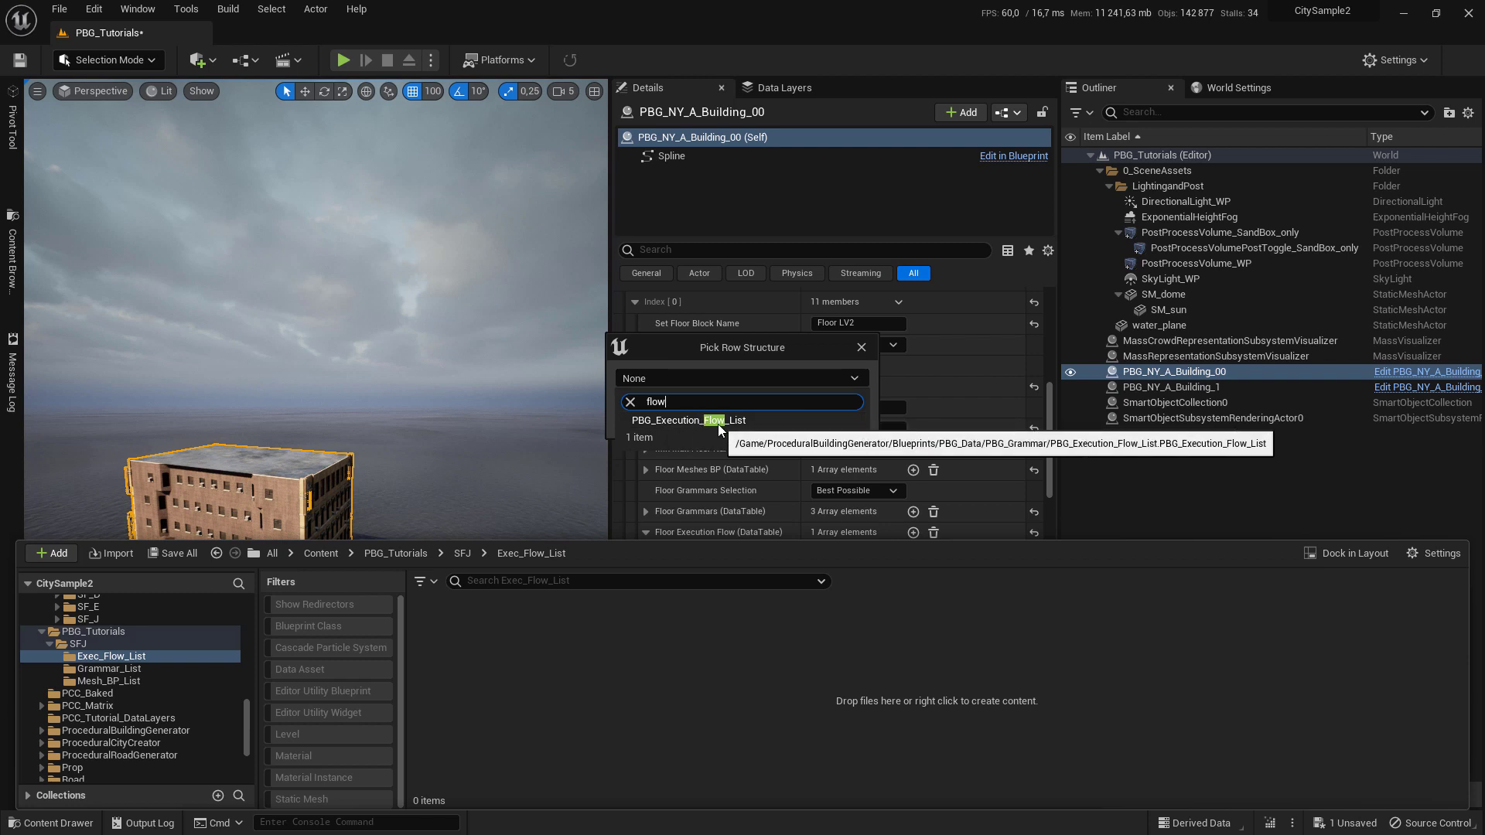
{"action": "left_click", "coordinate": [718, 424]}
{"action": "left_click", "coordinate": [794, 411]}
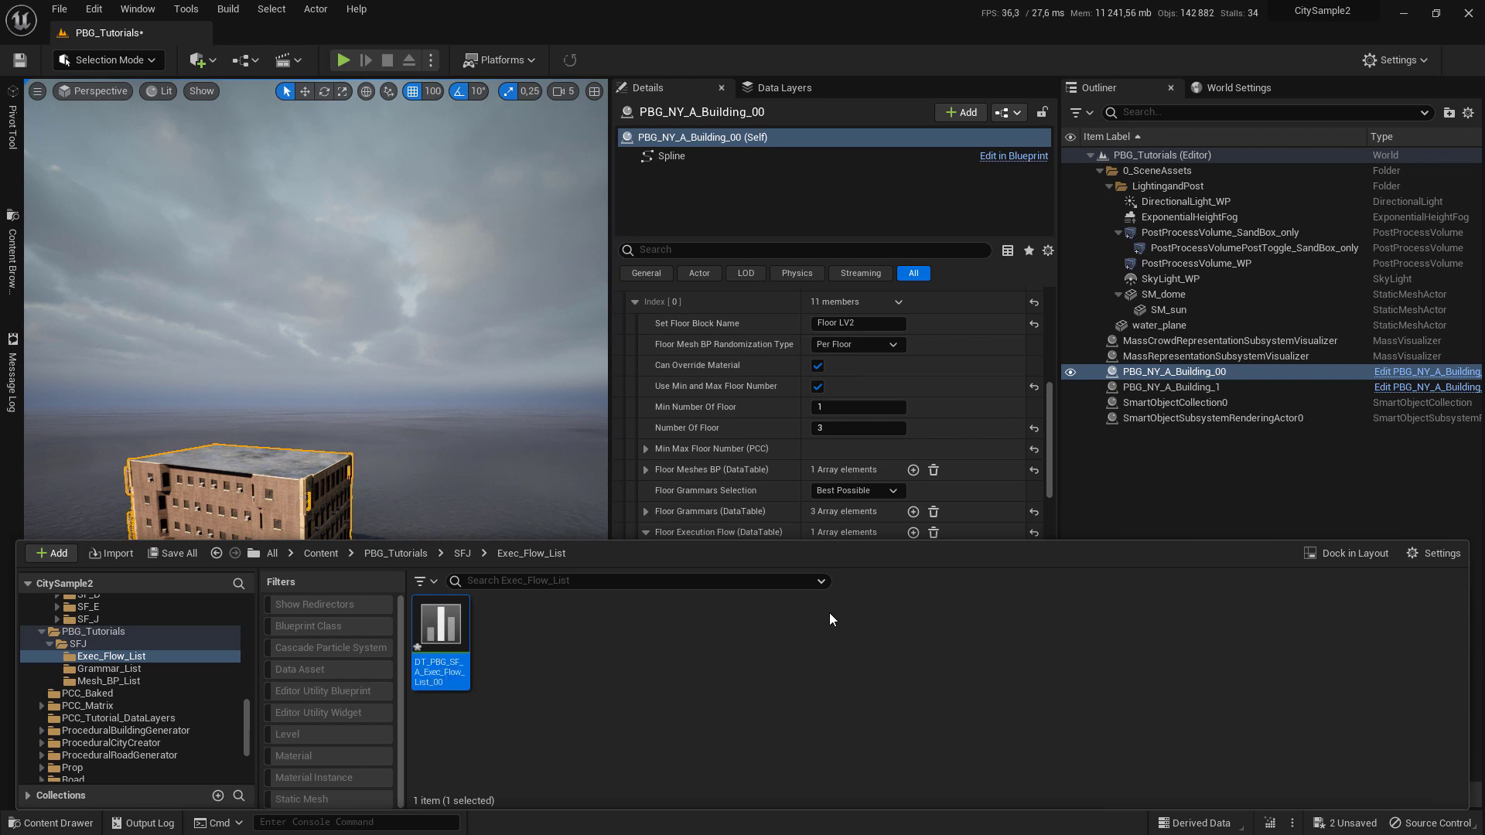
- Open the new data table, add a row with one Floor Exec element and expand that element to its Exec Text
{"action": "double_click", "coordinate": [440, 634]}
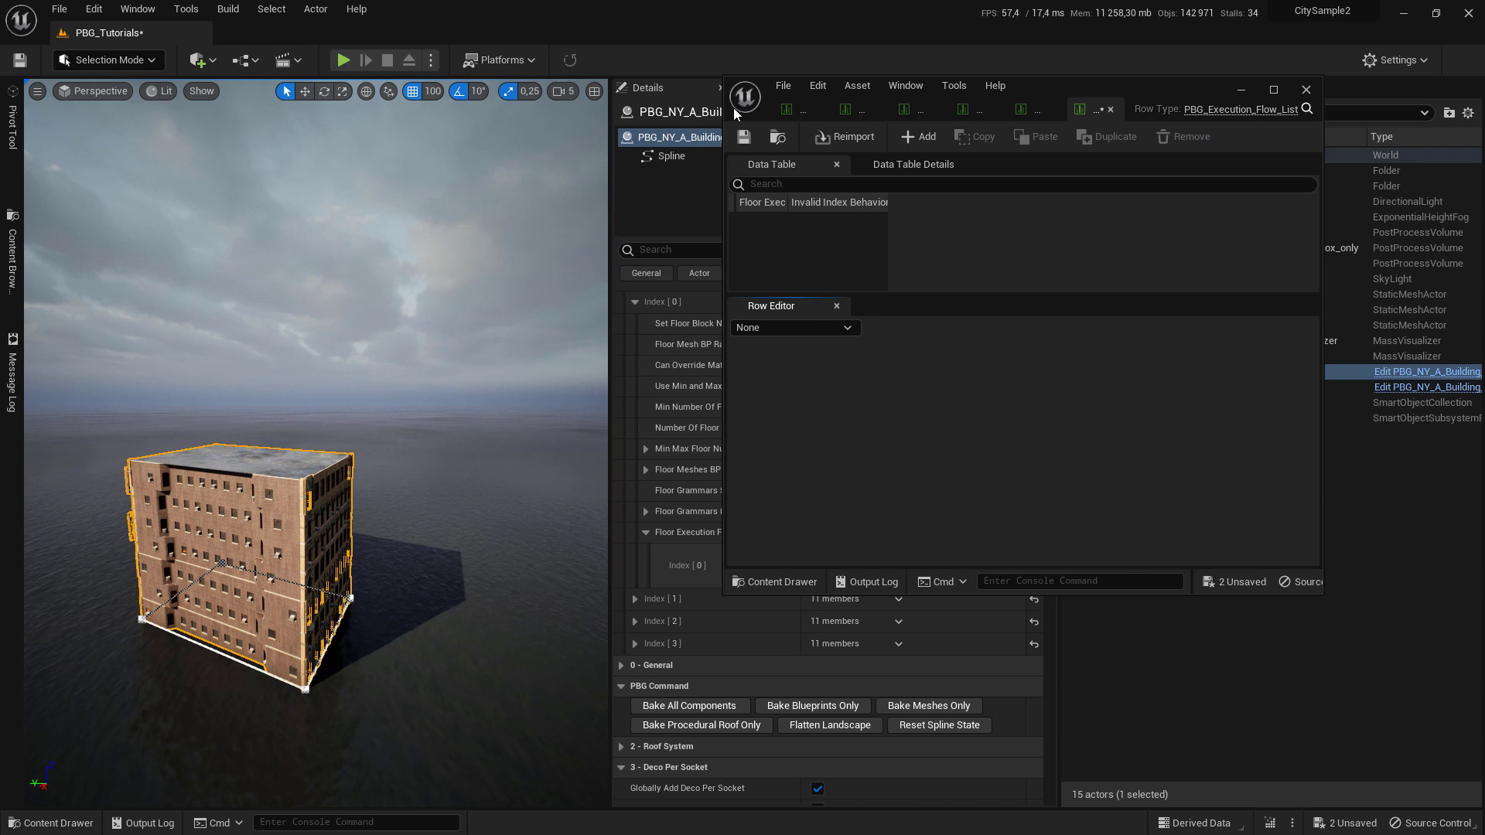
{"action": "left_click", "coordinate": [919, 145]}
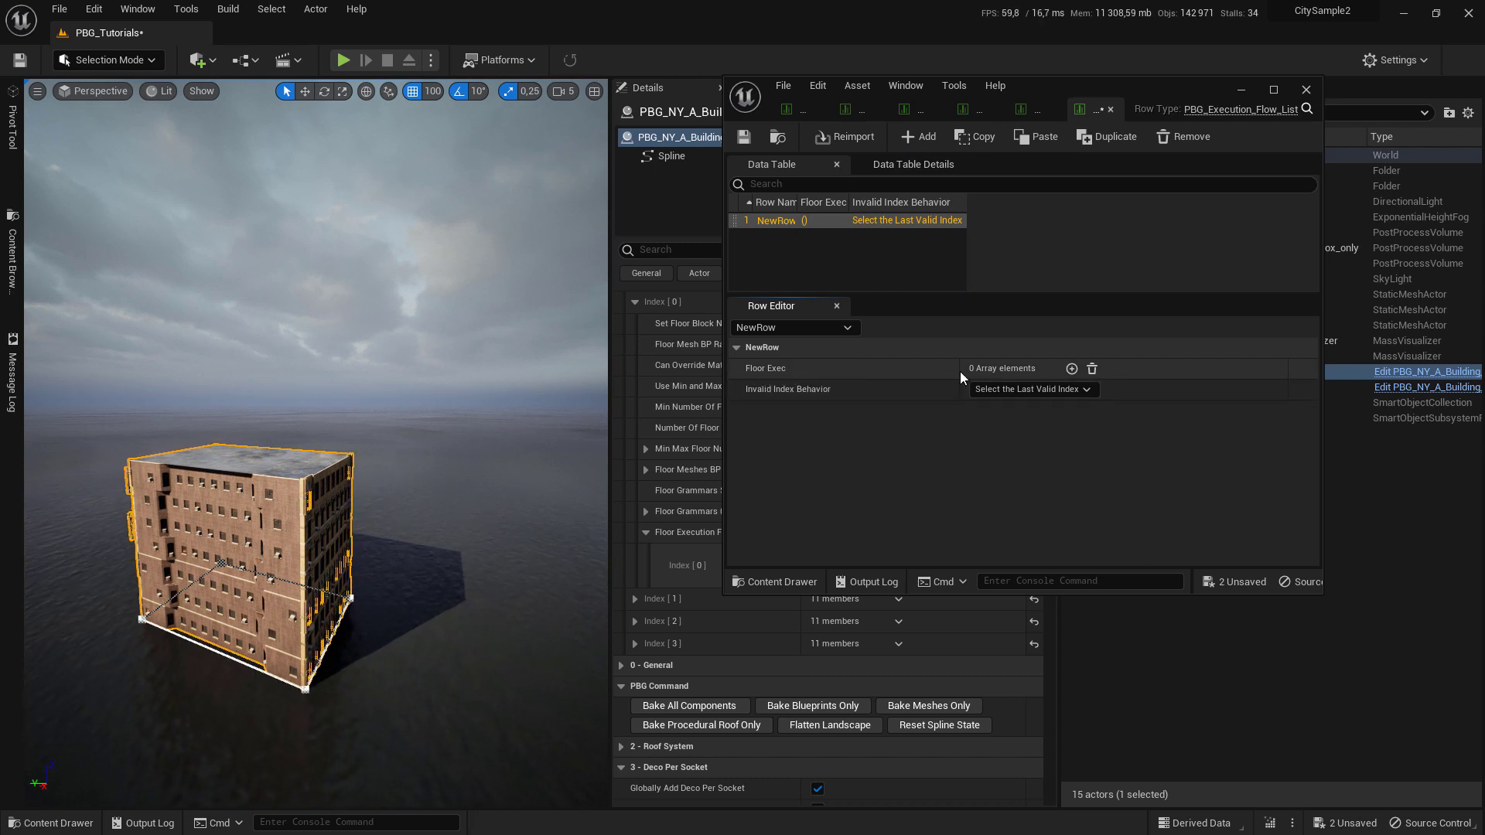
{"action": "left_click", "coordinate": [1073, 370]}
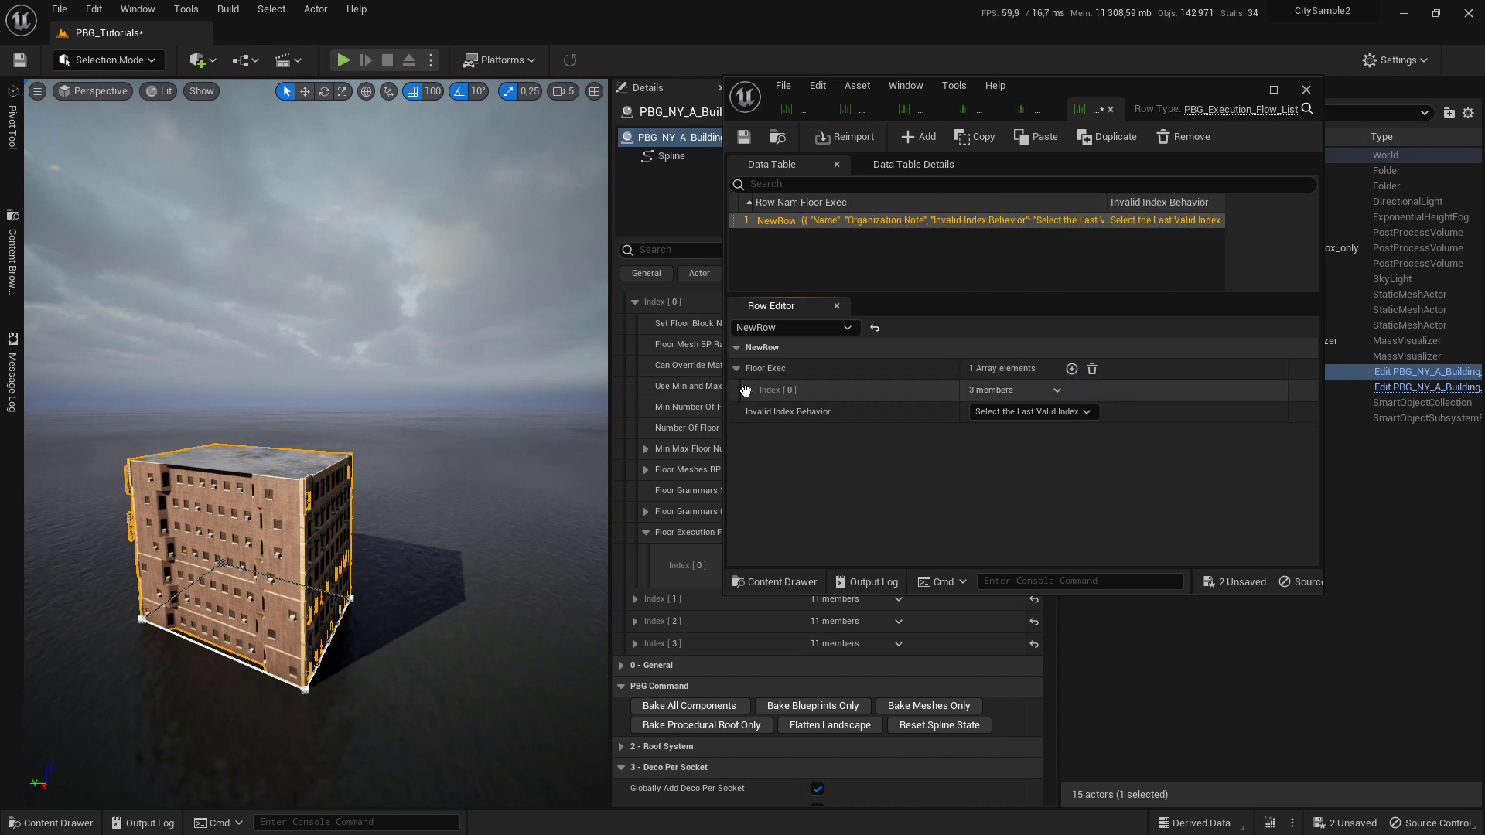
{"action": "left_click", "coordinate": [750, 391]}
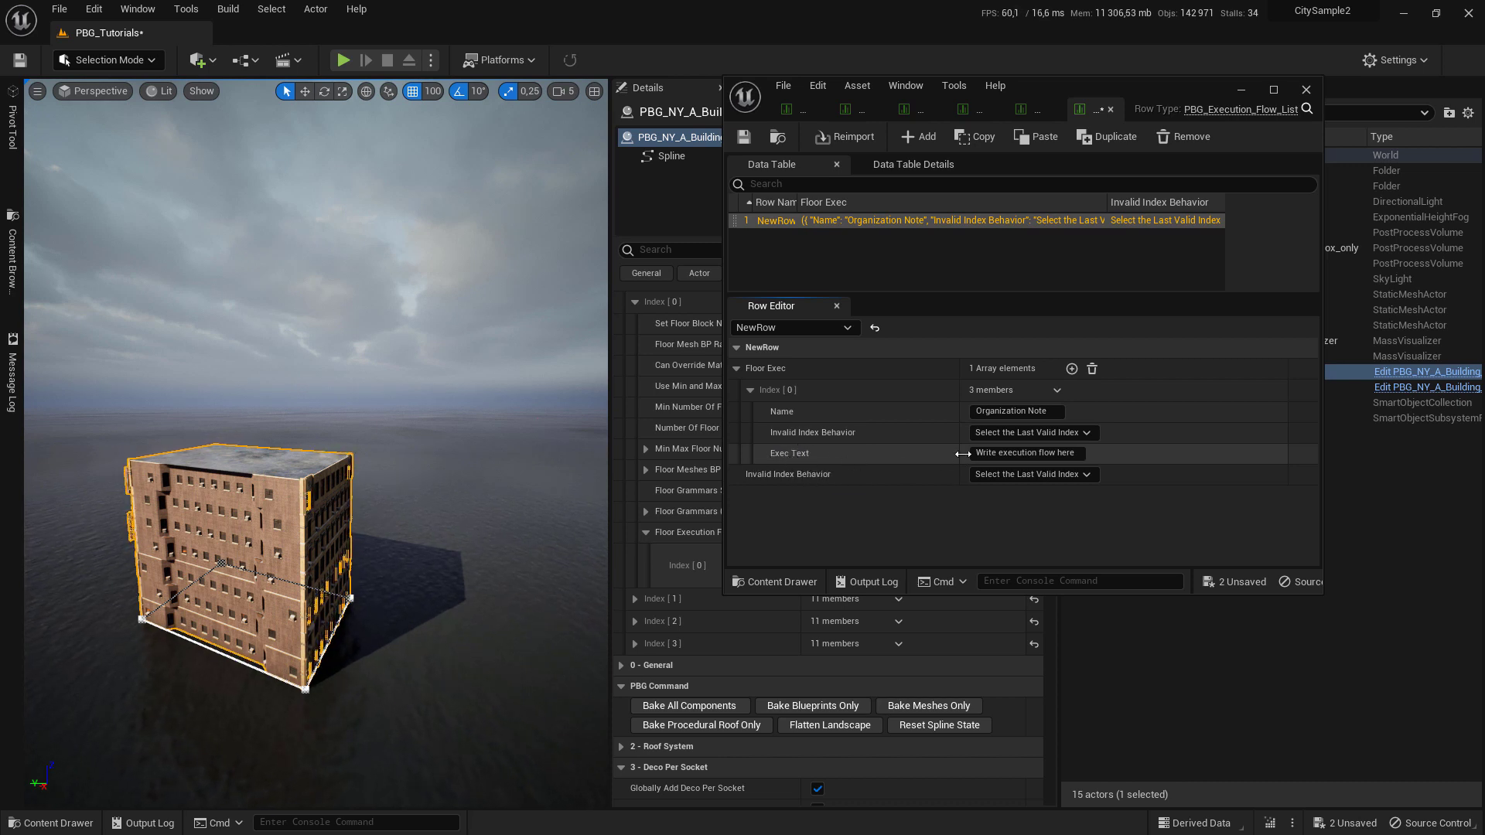
{"action": "left_click", "coordinate": [1029, 453]}
- Move the data table window off the building's properties and select the second building, PBG_NY_A_Building_1
{"action": "left_click_drag", "start_coordinate": [1117, 86], "coordinate": [1324, 286]}
{"action": "right_click_drag", "start_coordinate": [464, 435], "coordinate": [425, 464]}
{"action": "key", "text": "s"}
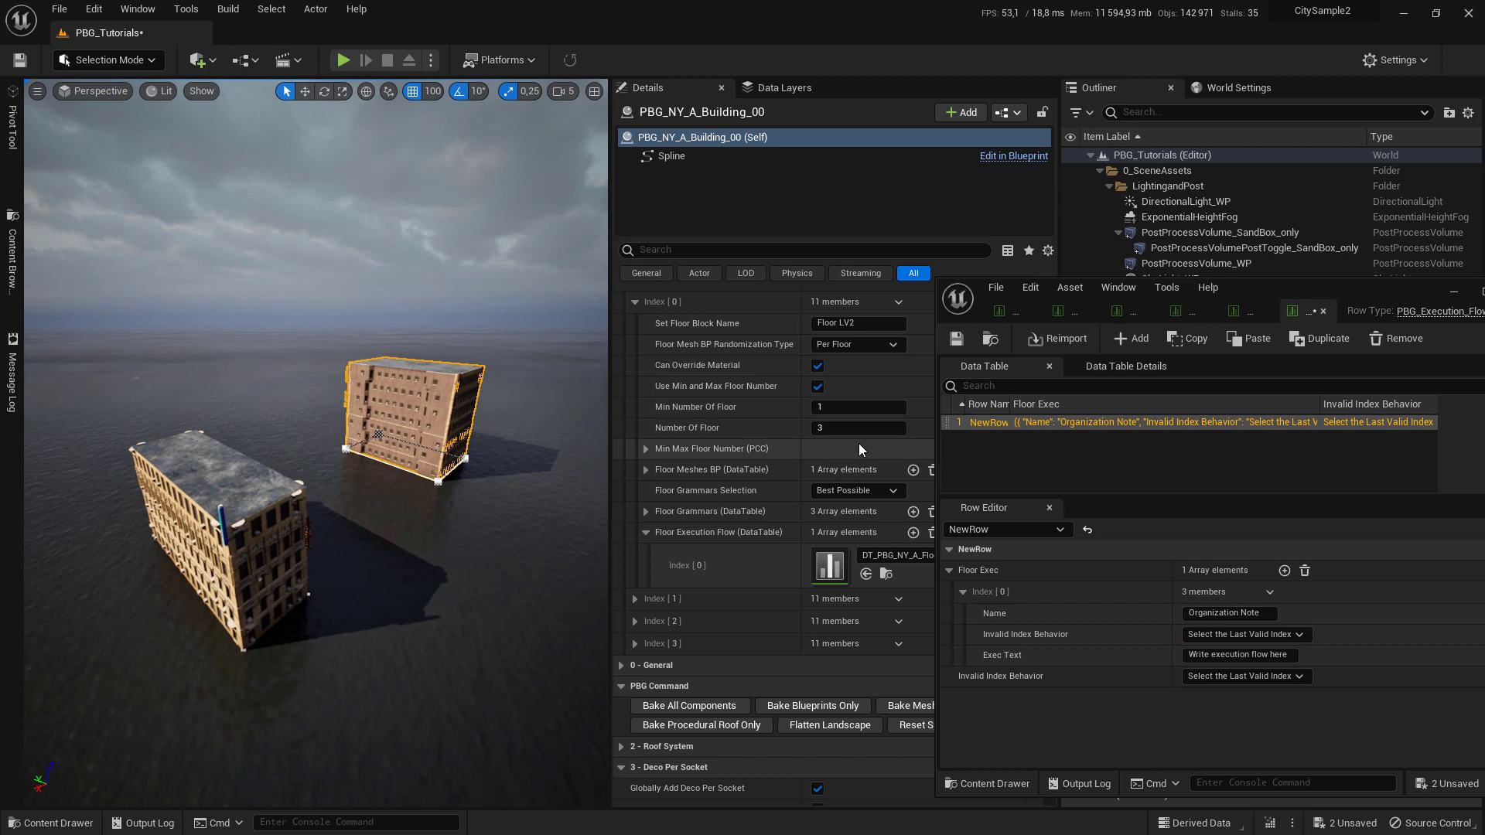
{"action": "key", "text": "w"}
{"action": "right_click_drag", "start_coordinate": [464, 386], "coordinate": [464, 437]}
{"action": "left_click", "coordinate": [271, 452]}
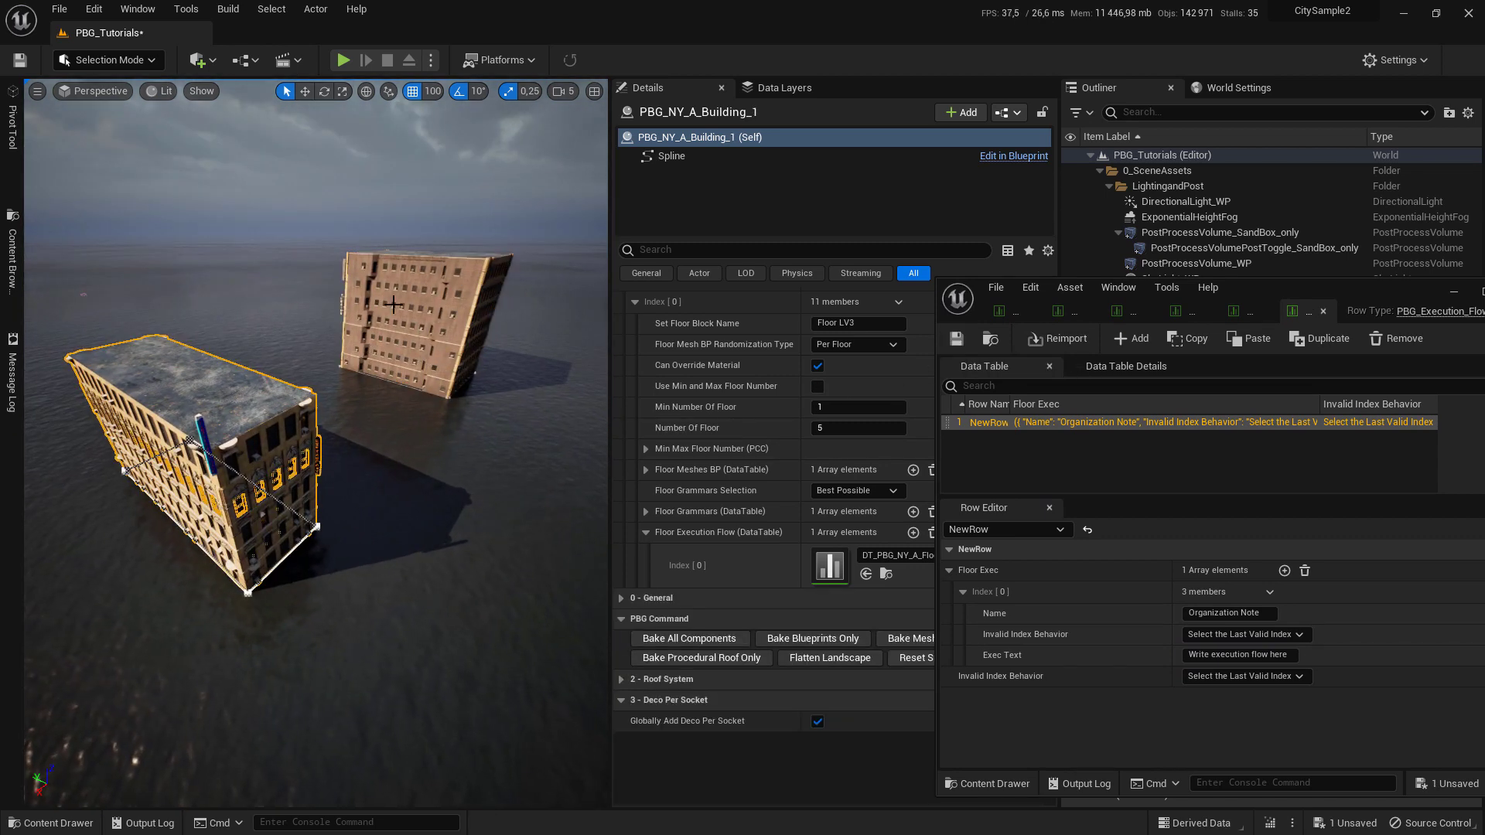
{"action": "right_click_drag", "start_coordinate": [417, 334], "coordinate": [418, 334]}
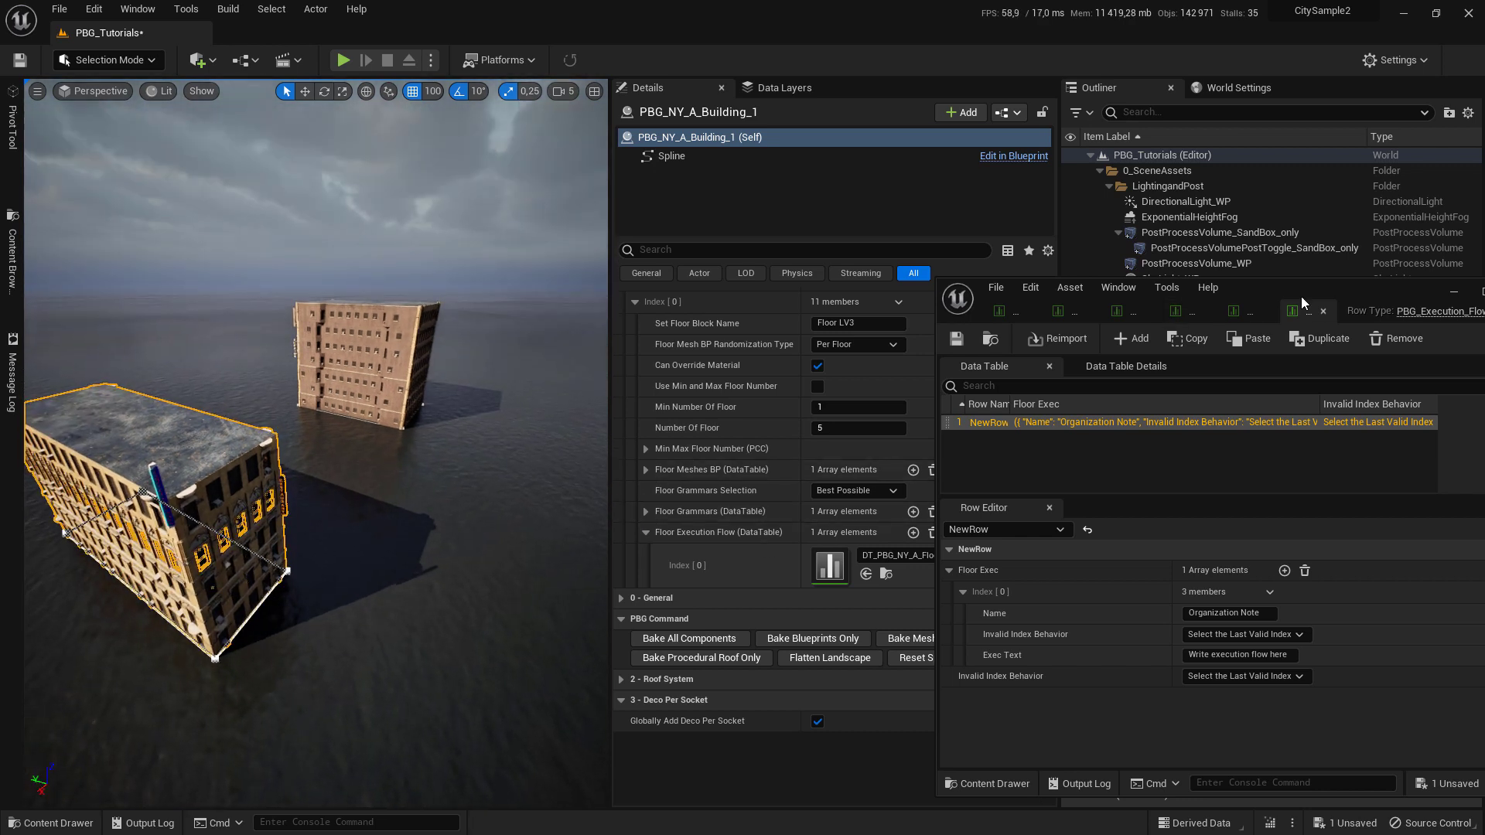
{"action": "left_click_drag", "start_coordinate": [1302, 302], "coordinate": [1439, 292]}
- Add two Floor Grammars entries to the Floor LV3 block and assign DT_PBG_NY_A_Floor_Grammar_List_A_01 and DT_PBG_NY_A_Floor_Grammar_List_A_02 to them
{"action": "left_click", "coordinate": [646, 512]}
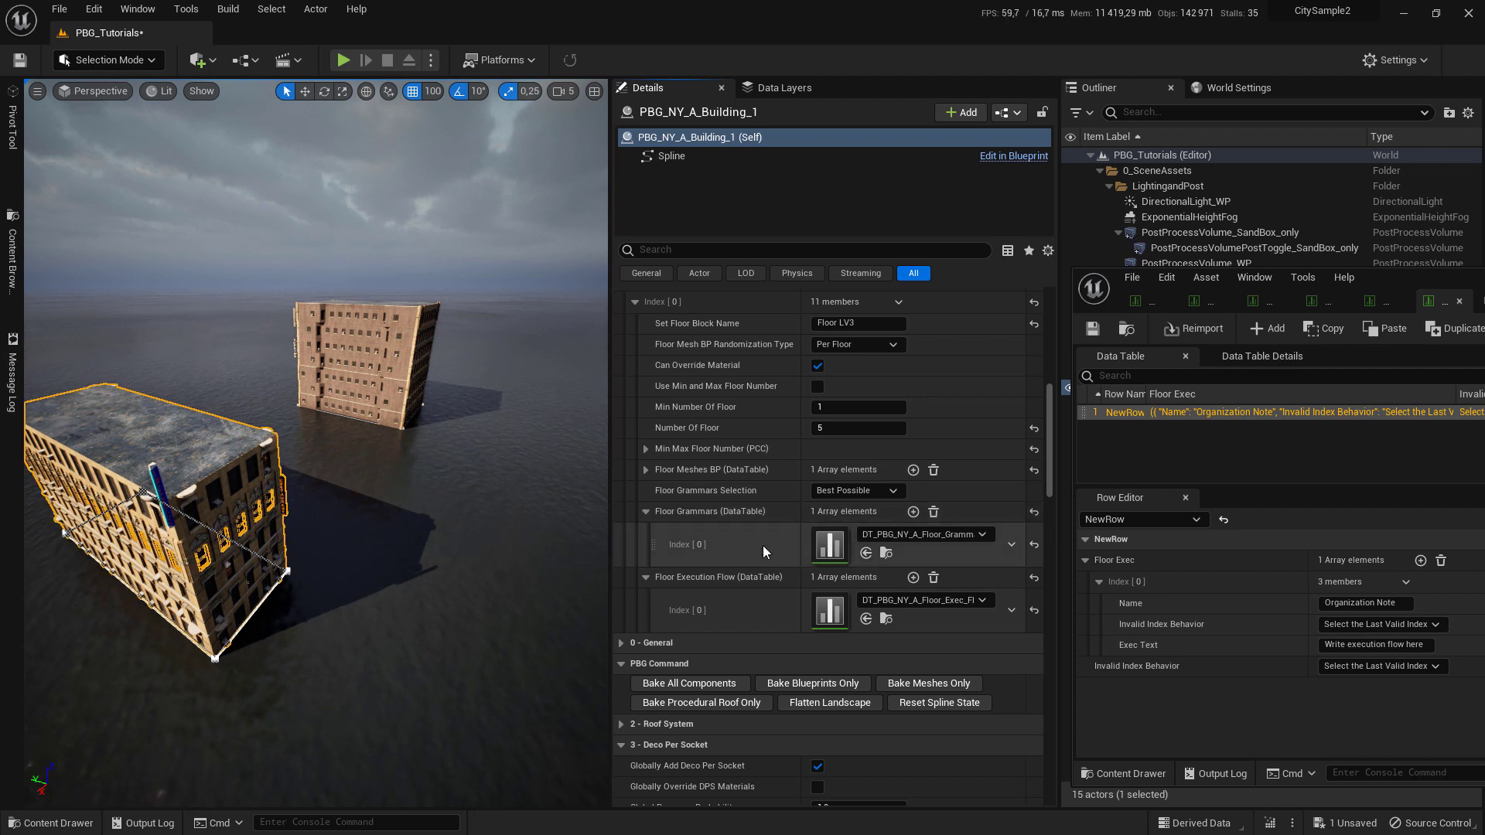
{"action": "key", "text": "a"}
{"action": "right_click_drag", "start_coordinate": [219, 468], "coordinate": [173, 473]}
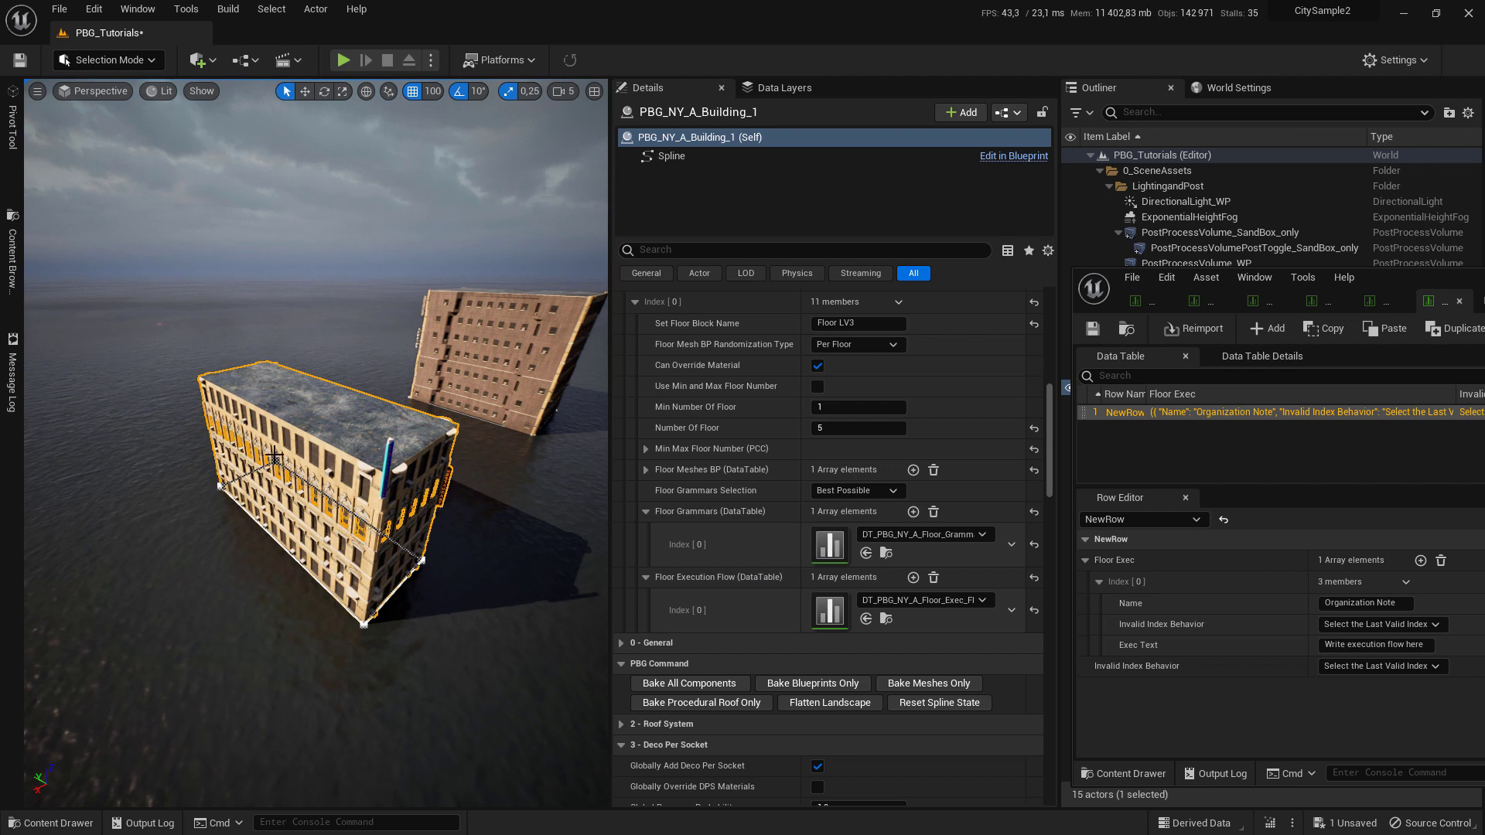
{"action": "left_click", "coordinate": [12, 258]}
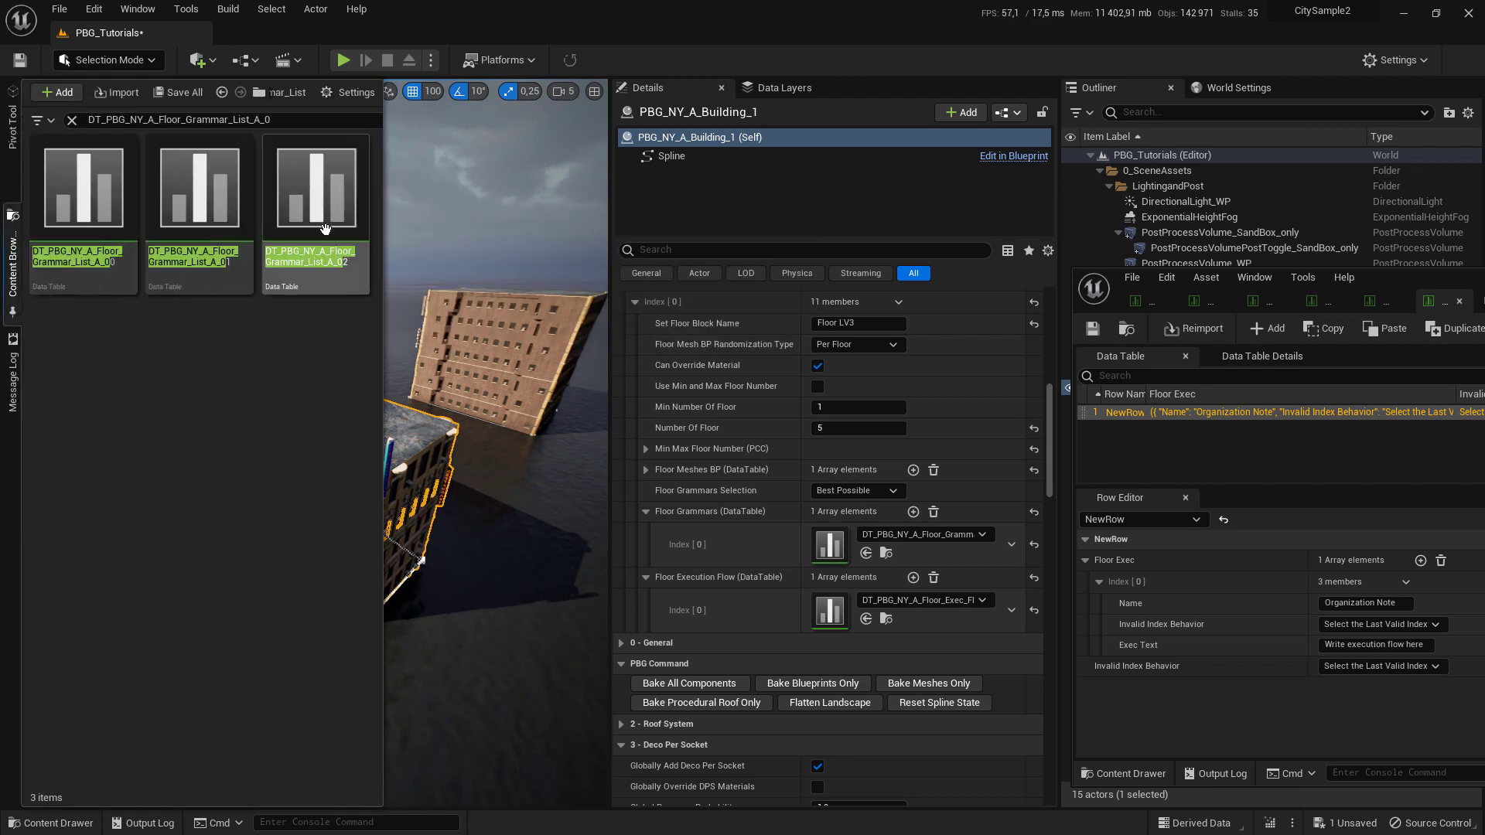
{"action": "mouse_move", "coordinate": [209, 268]}
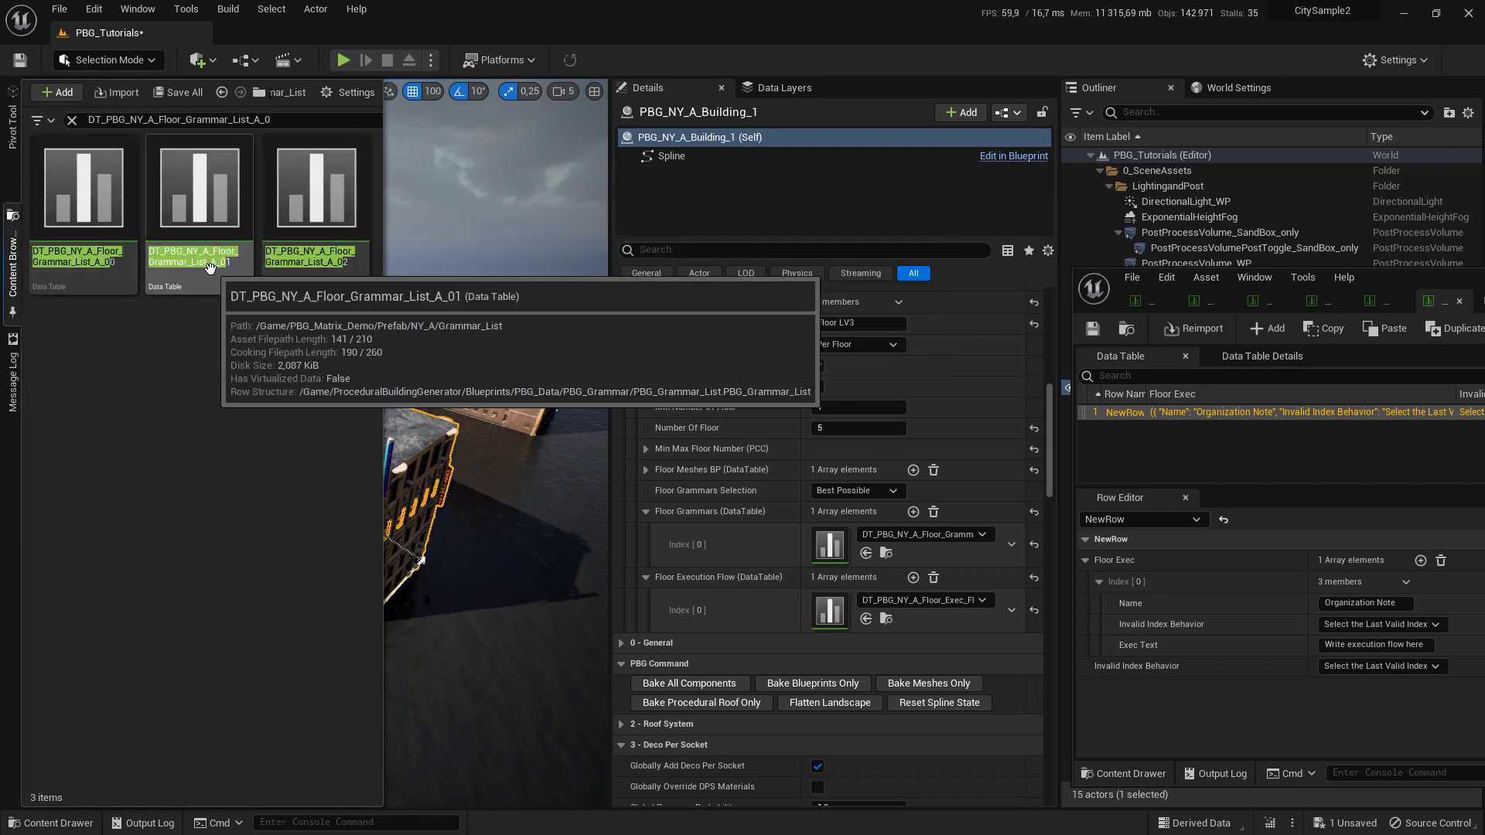
{"action": "left_click", "coordinate": [913, 511]}
{"action": "left_click", "coordinate": [913, 511]}
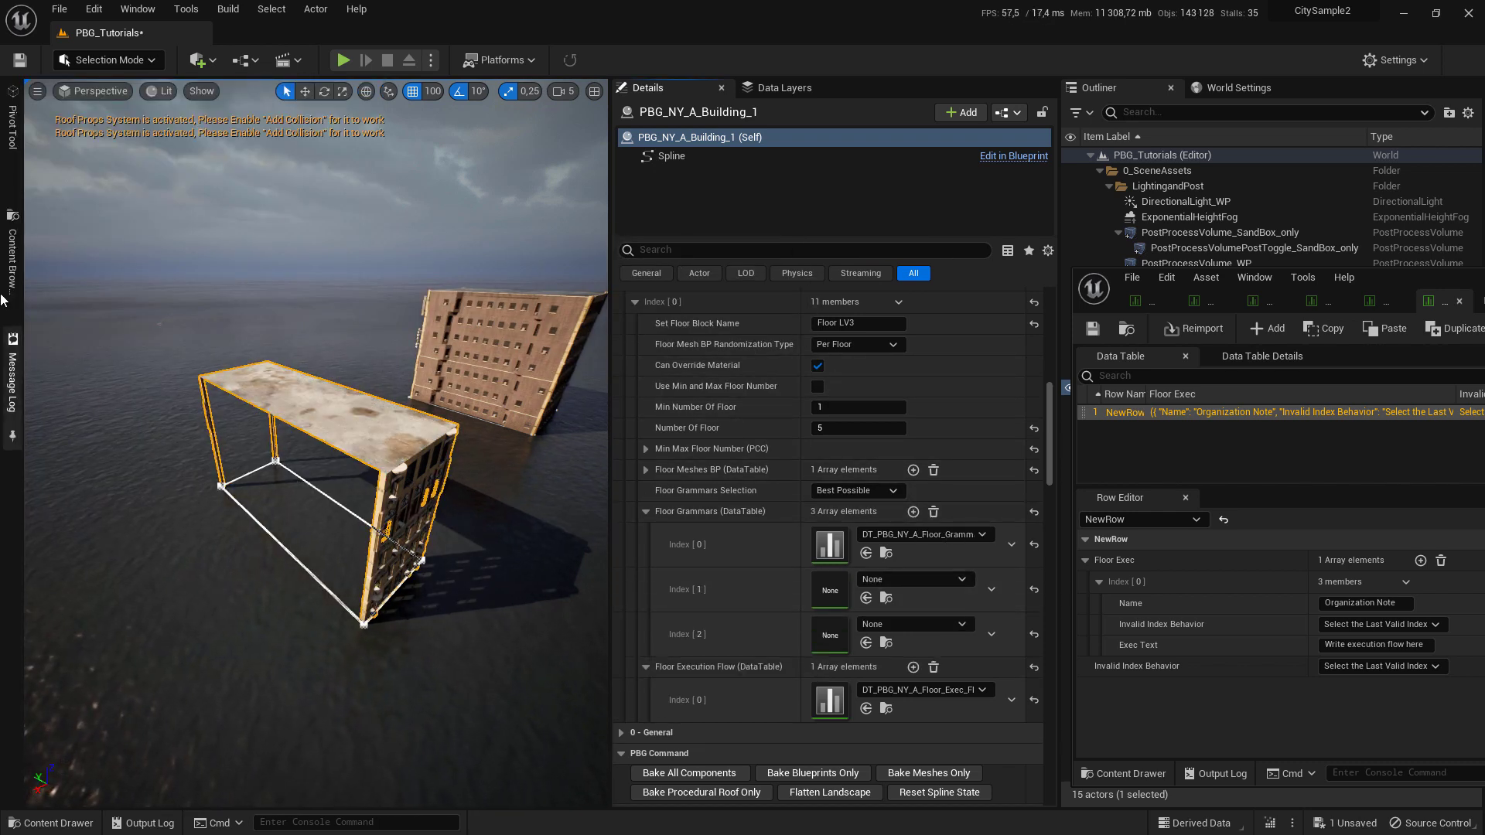
{"action": "left_click", "coordinate": [12, 247]}
{"action": "left_click_drag", "start_coordinate": [200, 197], "coordinate": [844, 585]}
{"action": "left_click_drag", "start_coordinate": [315, 193], "coordinate": [841, 635]}
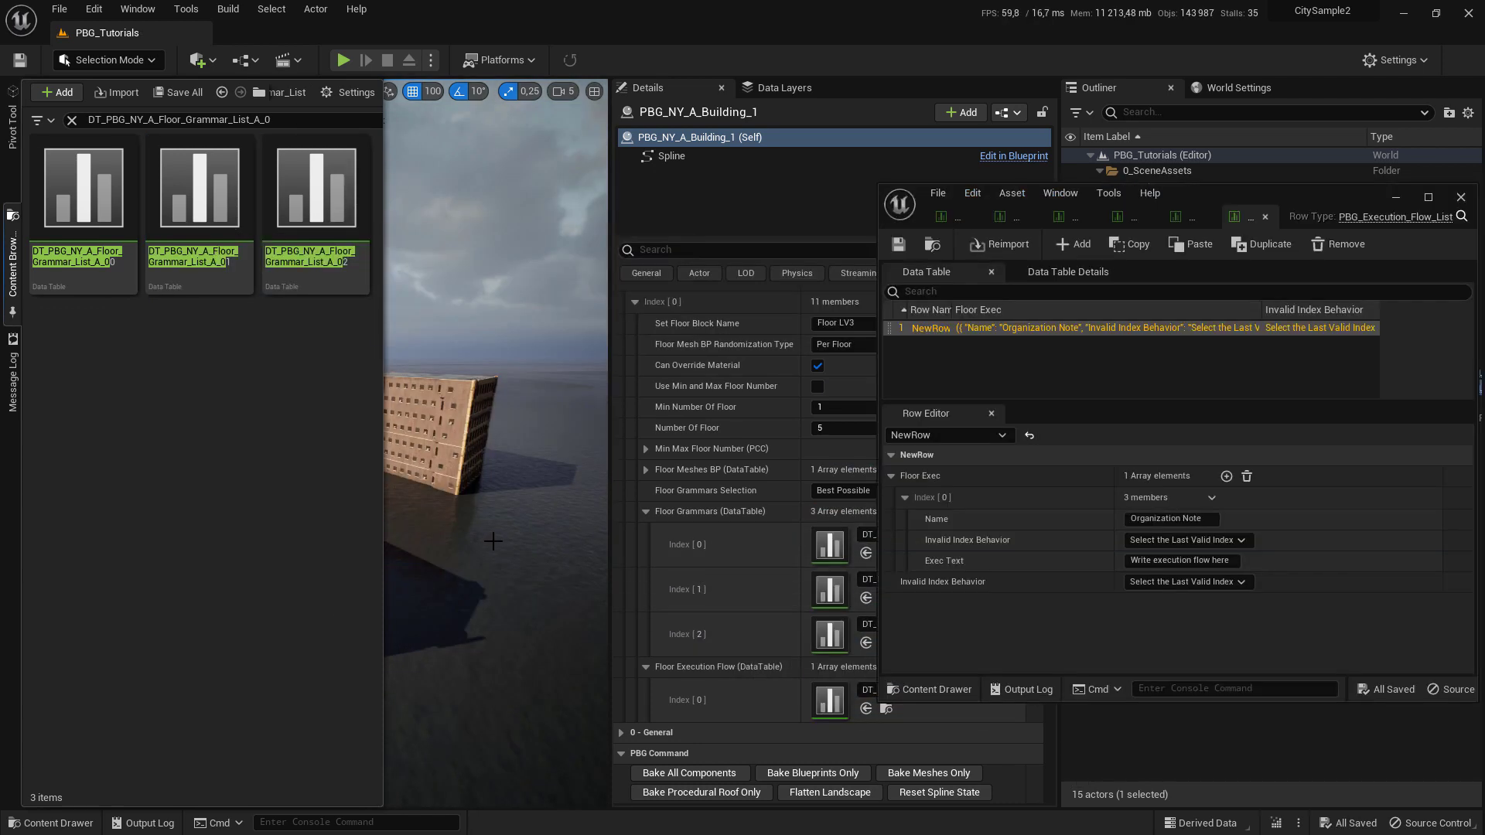
- Uncover the Floor Grammars and Floor Execution Flow entries of PBG_NY_A_Building_1, then reselect it to inspect its assigned tables
{"action": "mouse_move", "coordinate": [387, 583]}
{"action": "right_mouse_down"}
{"action": "mouse_move", "coordinate": [365, 607]}
{"action": "mouse_move", "coordinate": [371, 589]}
{"action": "right_mouse_up"}
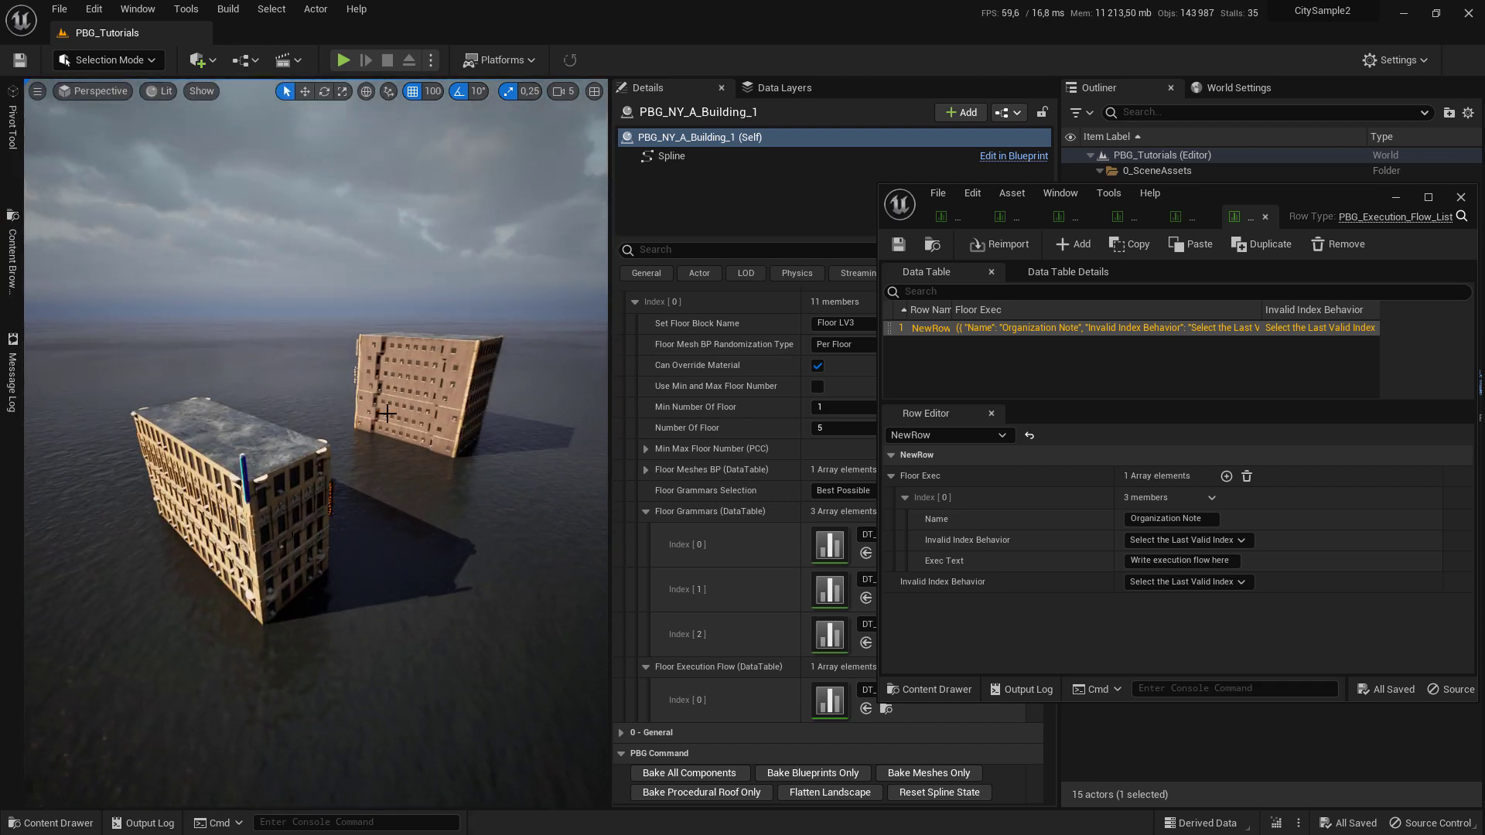
{"action": "left_click_drag", "start_coordinate": [1280, 197], "coordinate": [1340, 189]}
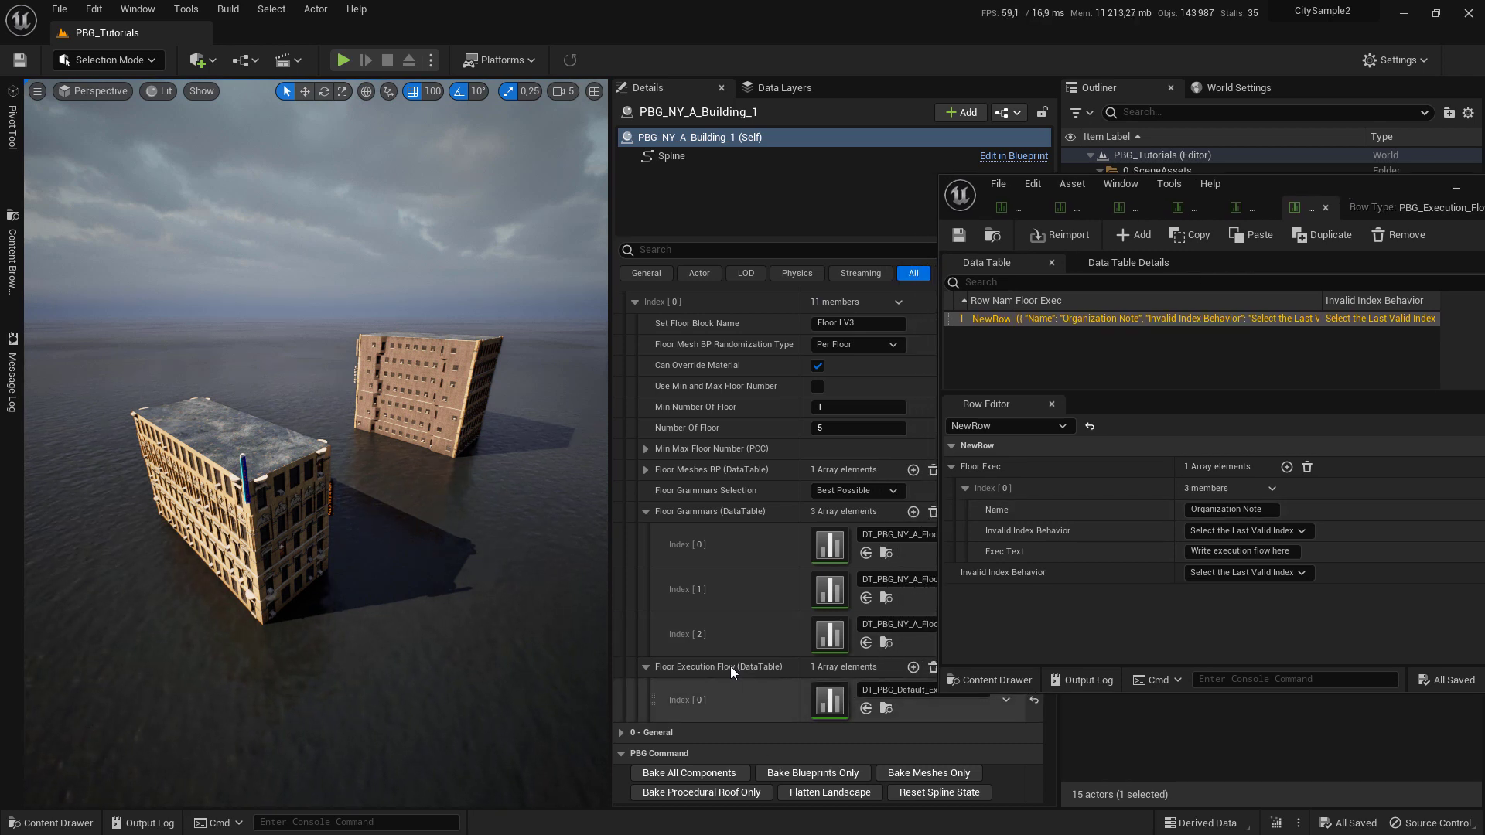
{"action": "right_click_drag", "start_coordinate": [552, 647], "coordinate": [581, 668]}
{"action": "left_click_drag", "start_coordinate": [382, 437], "coordinate": [384, 430]}
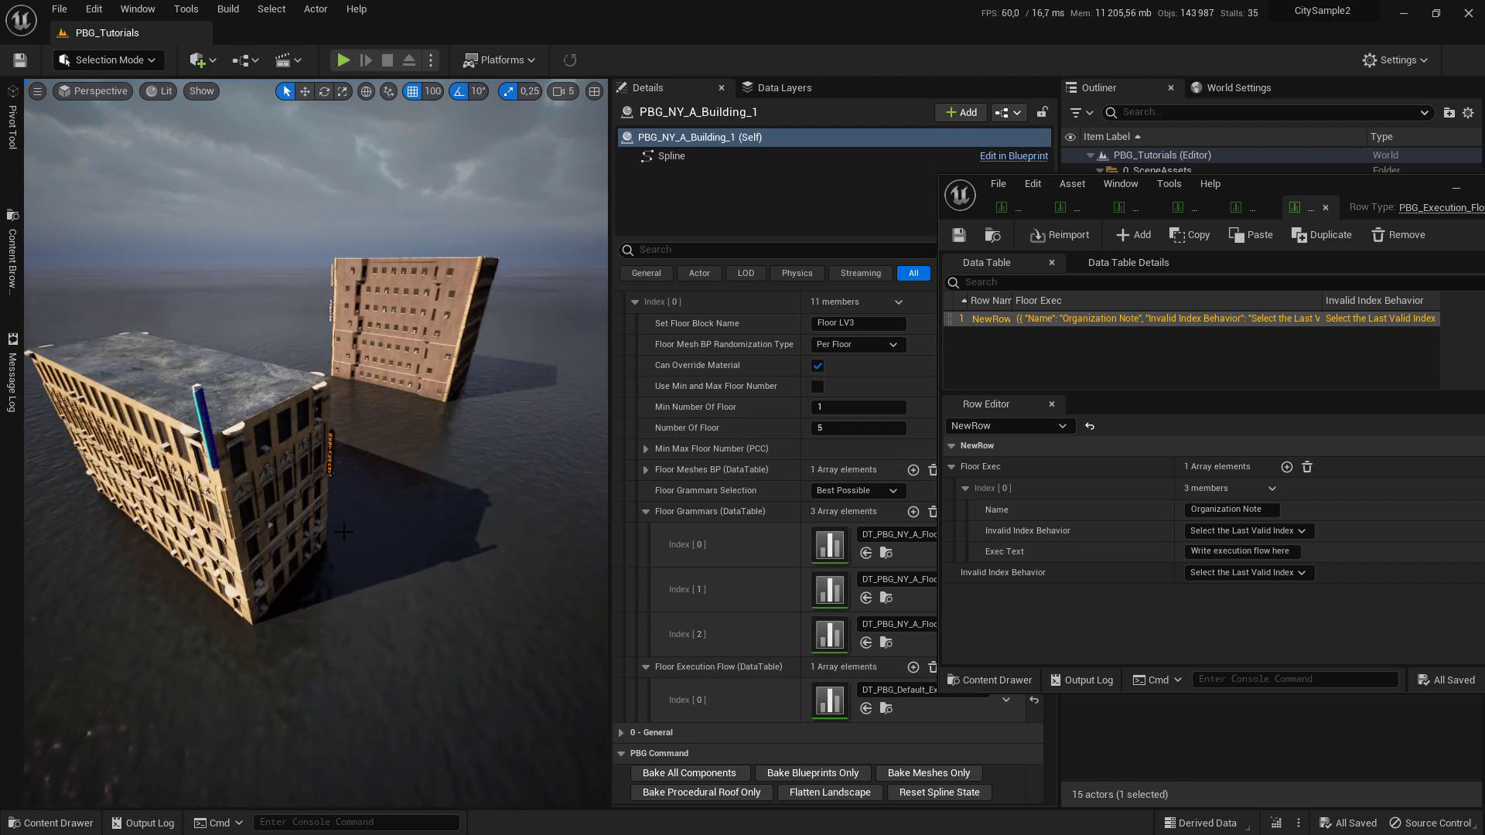
{"action": "left_click", "coordinate": [313, 530]}
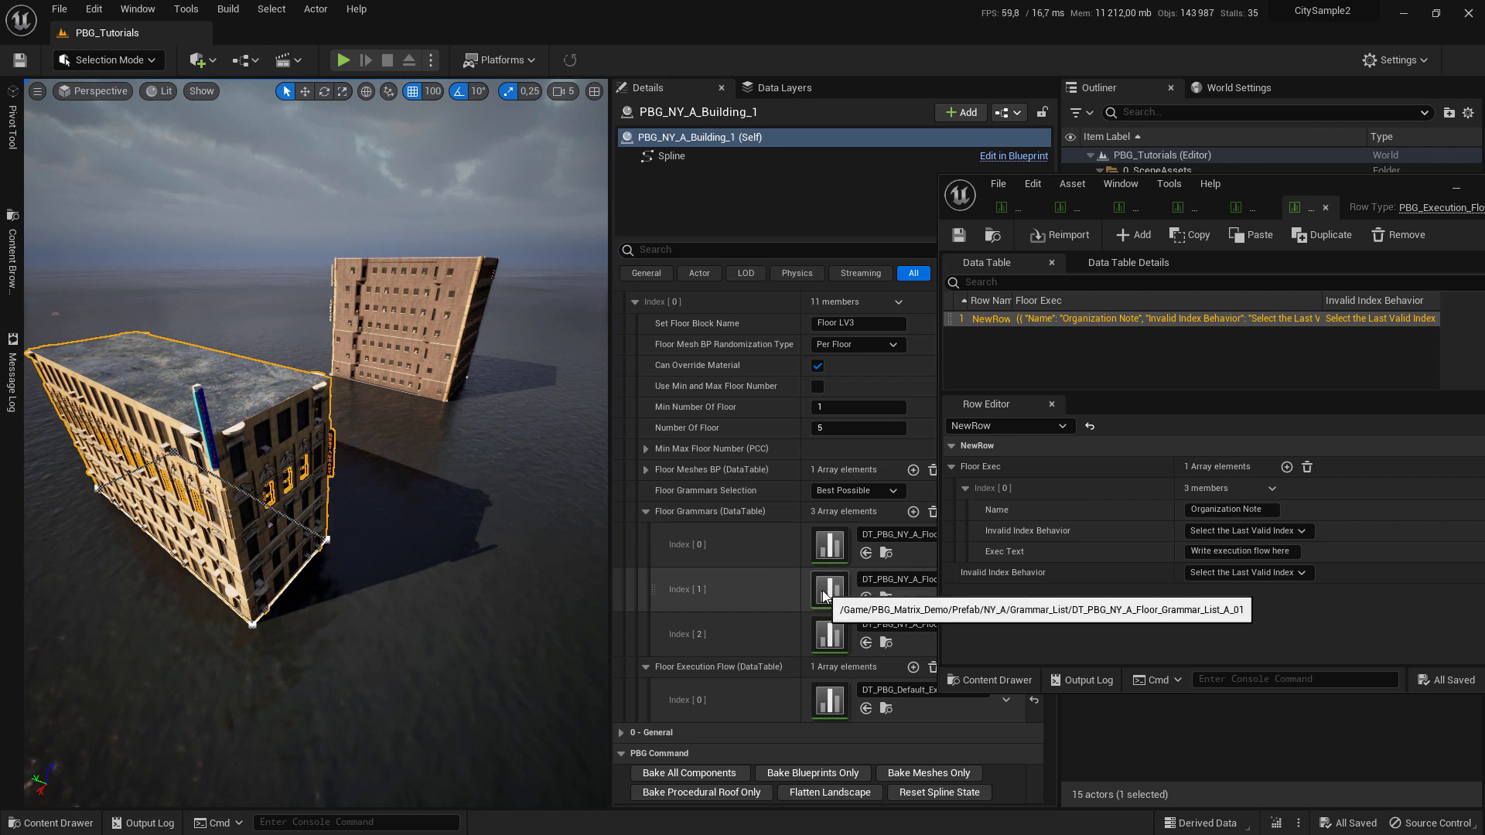
- Inspect the far building PBG_NY_A_Building_00 up close for comparison, then reselect PBG_NY_A_Building_1
{"action": "right_click_drag", "start_coordinate": [401, 393], "coordinate": [328, 480]}
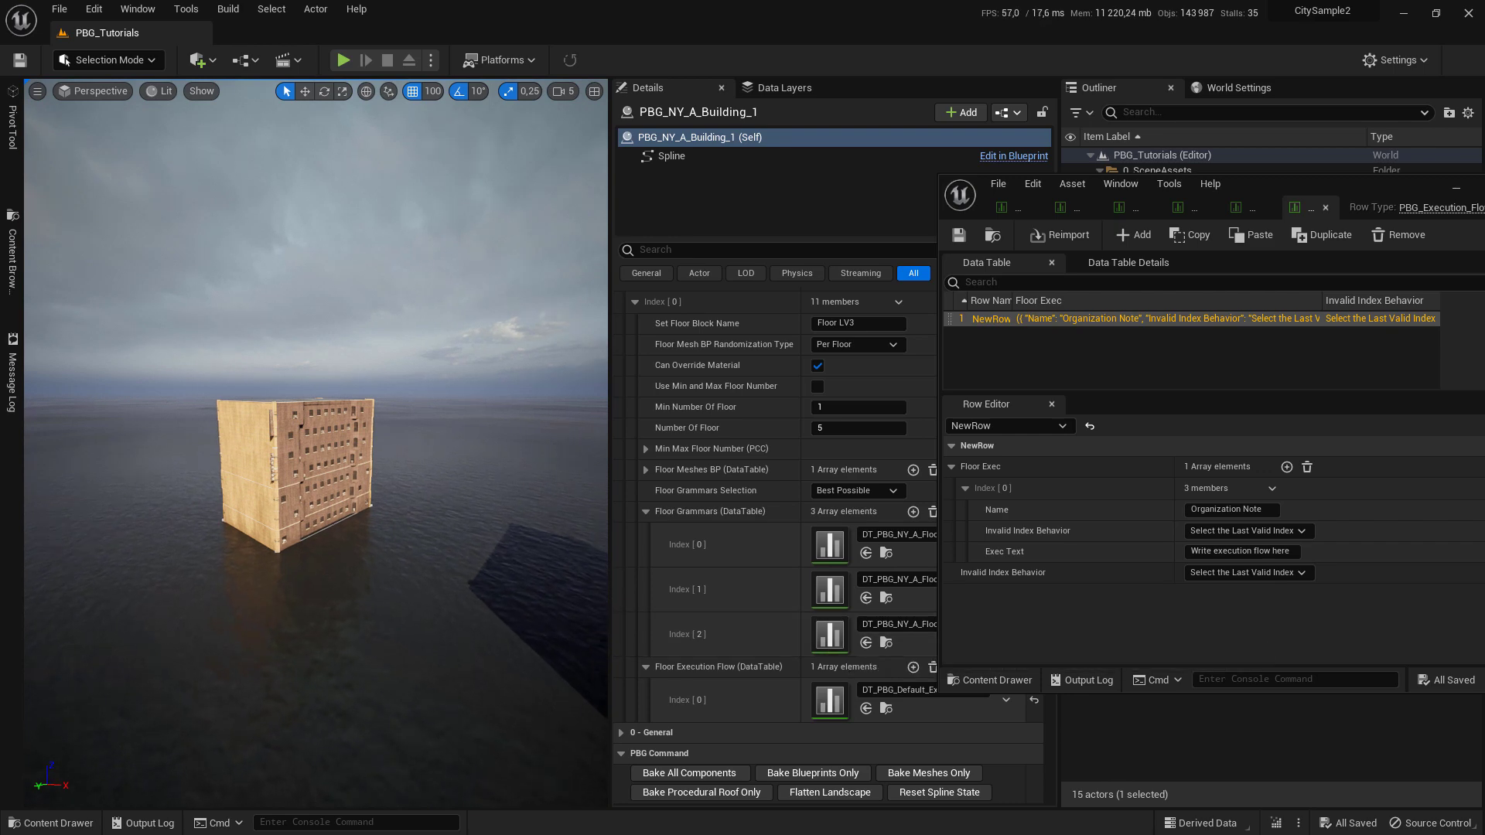
{"action": "left_click", "coordinate": [292, 475]}
{"action": "key", "text": "f"}
{"action": "left_click_drag", "start_coordinate": [255, 461], "coordinate": [179, 606], "text": "alt"}
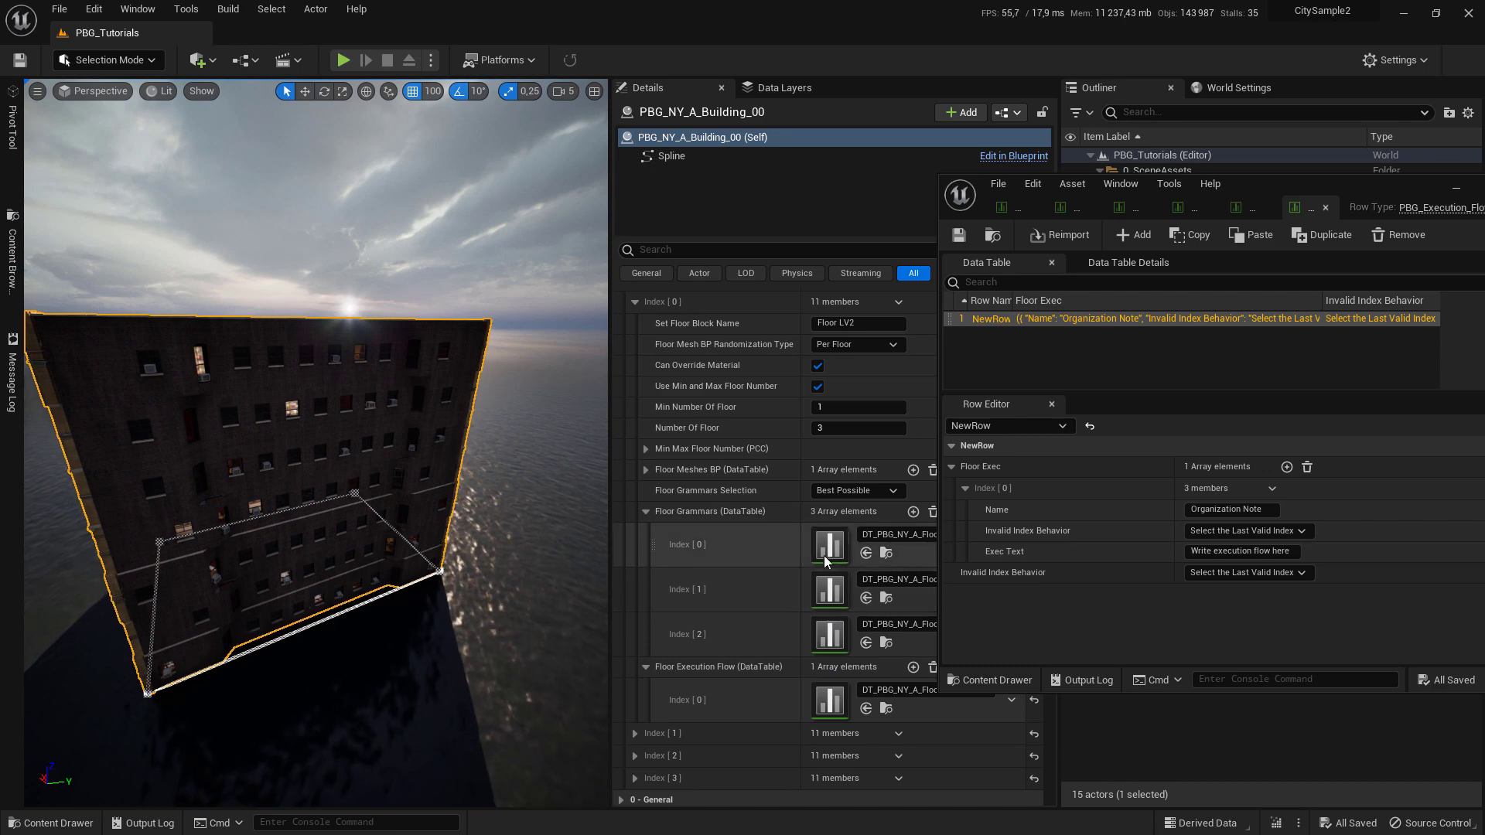
{"action": "right_click_drag", "start_coordinate": [433, 494], "coordinate": [534, 503]}
{"action": "left_click", "coordinate": [305, 506]}
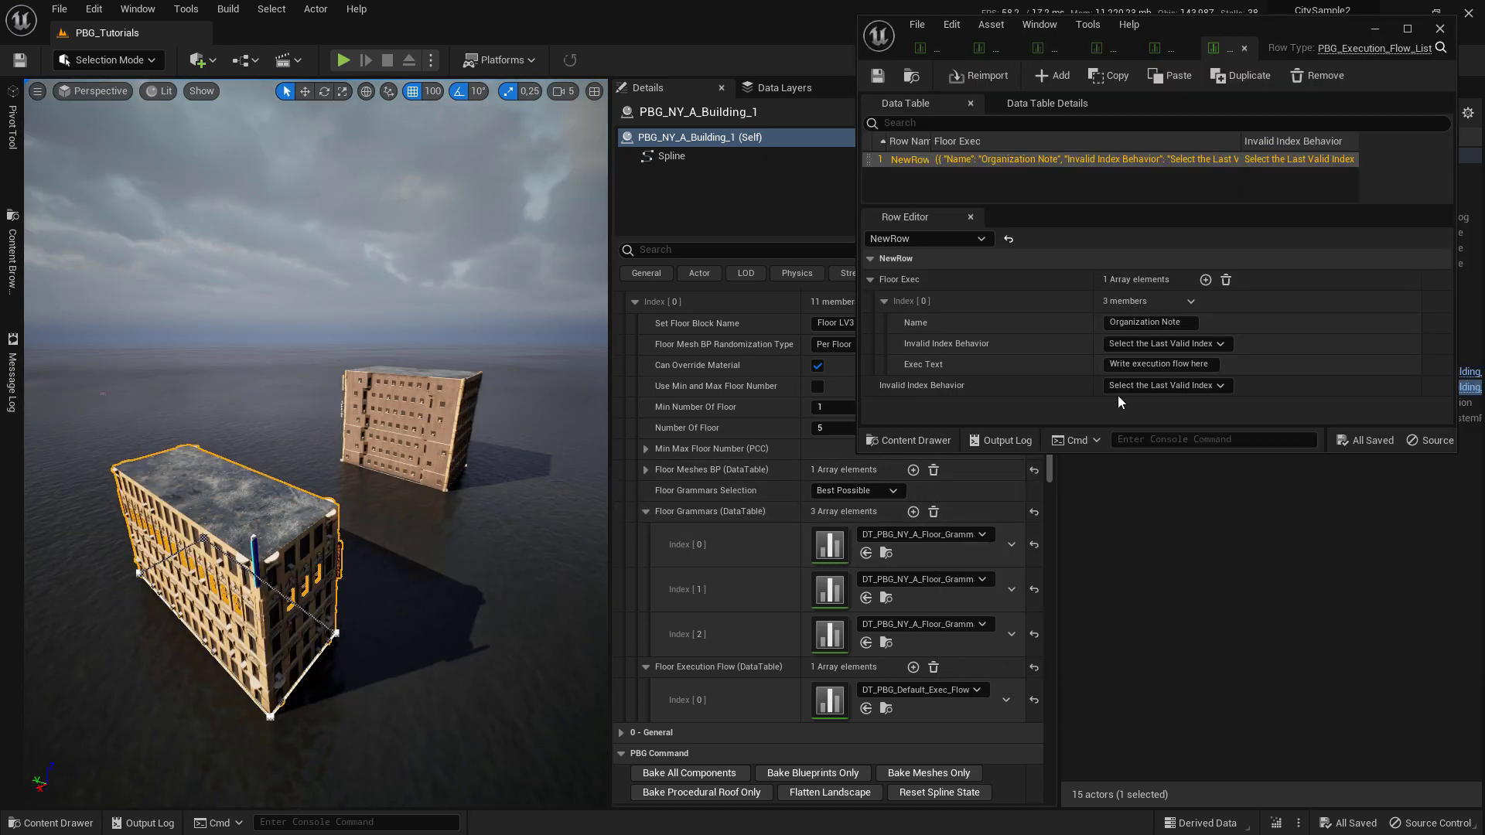
- Enter S0-S1-S2 as the Exec Text of the first Floor Exec element, matching each segment index to its building side
{"action": "left_click", "coordinate": [1142, 364]}
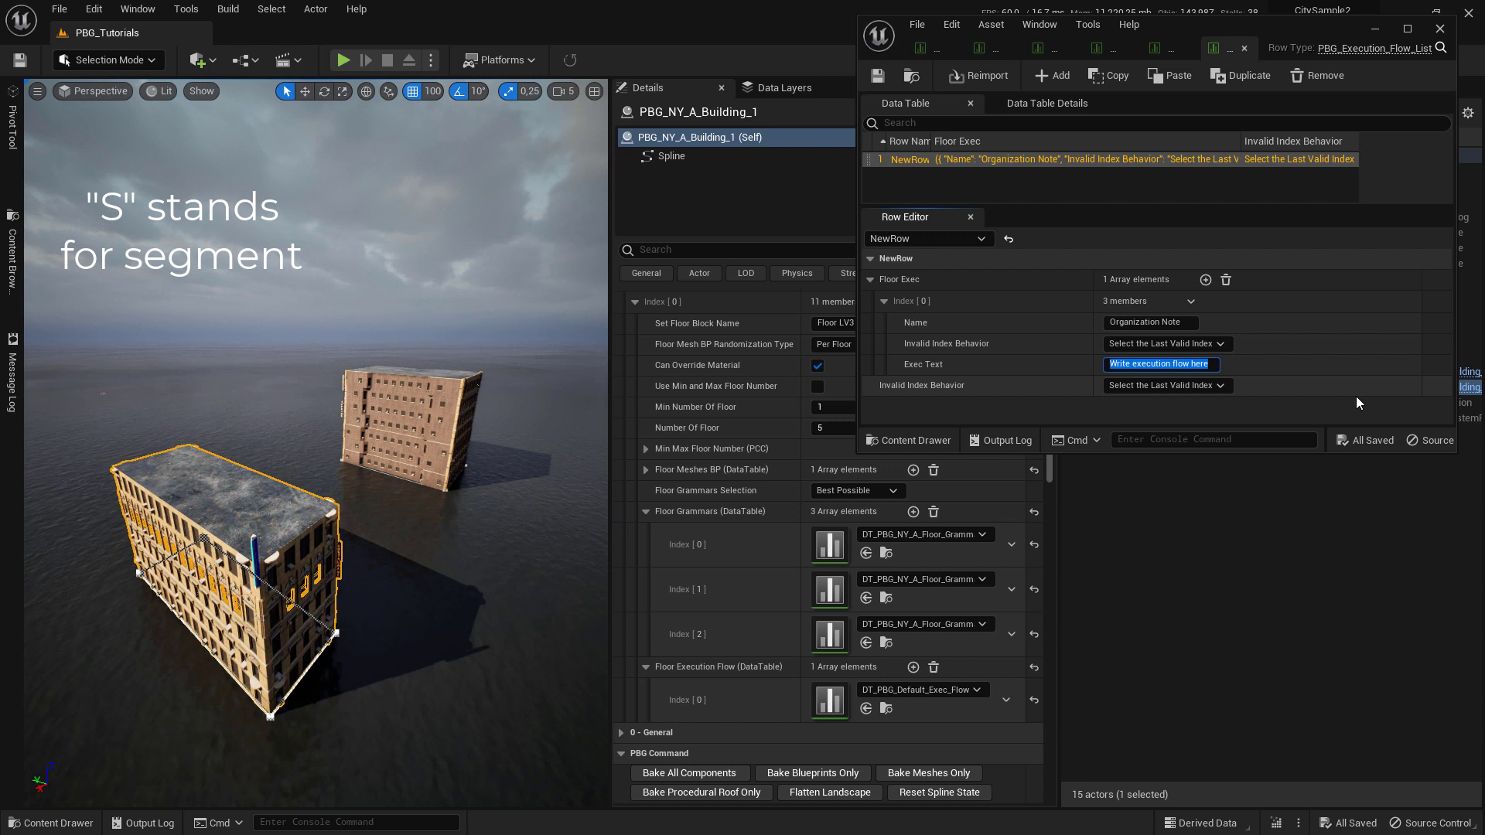
{"action": "type", "text": "S0-"}
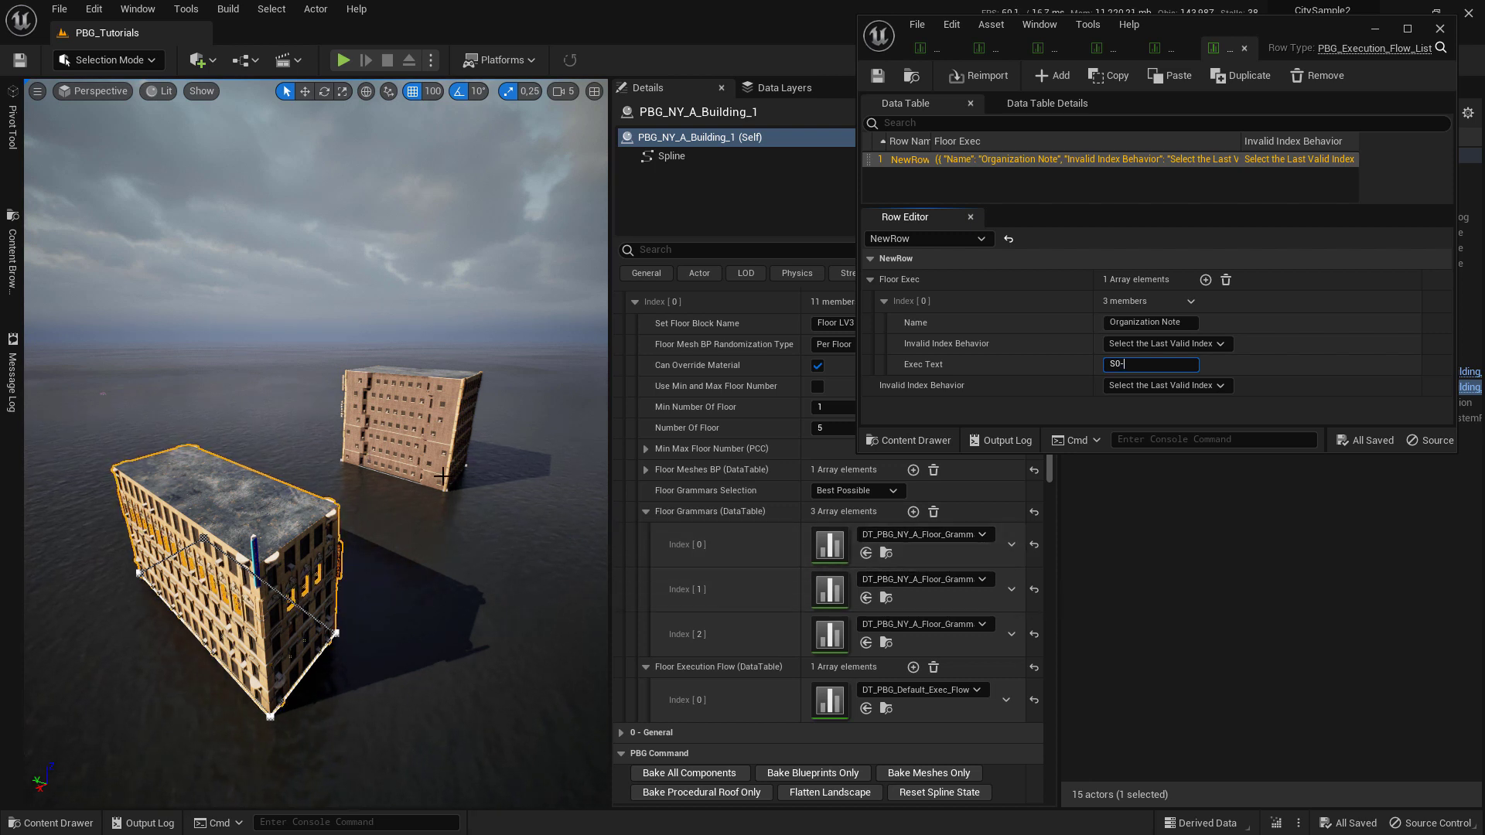
{"action": "type", "text": "S1-"}
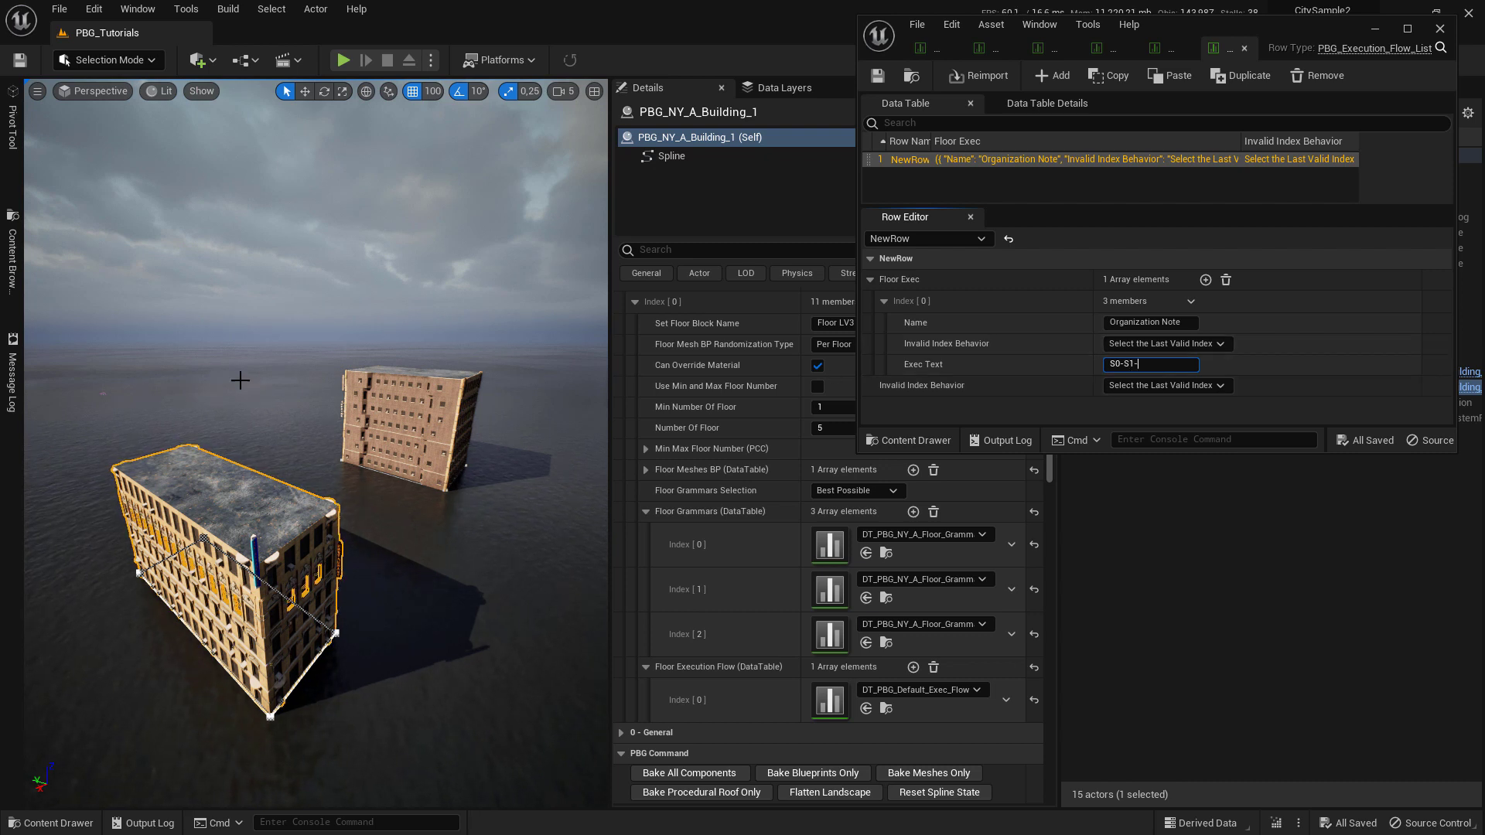
{"action": "mouse_move", "coordinate": [239, 377]}
{"action": "right_mouse_down"}
{"action": "mouse_move", "coordinate": [363, 382]}
{"action": "mouse_move", "coordinate": [249, 390]}
{"action": "right_mouse_up"}
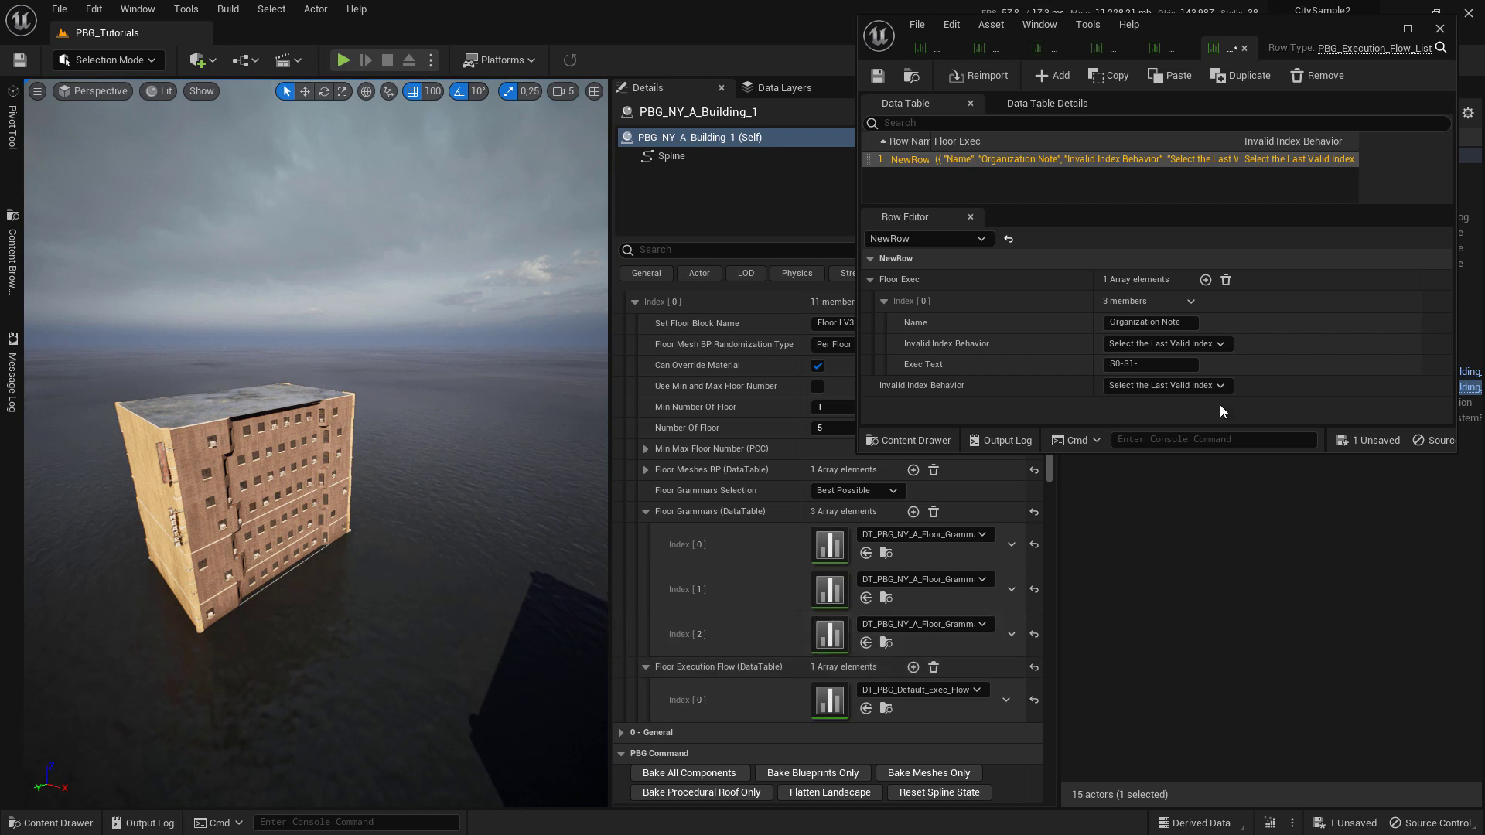
{"action": "left_click", "coordinate": [1150, 364]}
{"action": "type", "text": "S"}
{"action": "right_click_drag", "start_coordinate": [225, 495], "coordinate": [207, 544]}
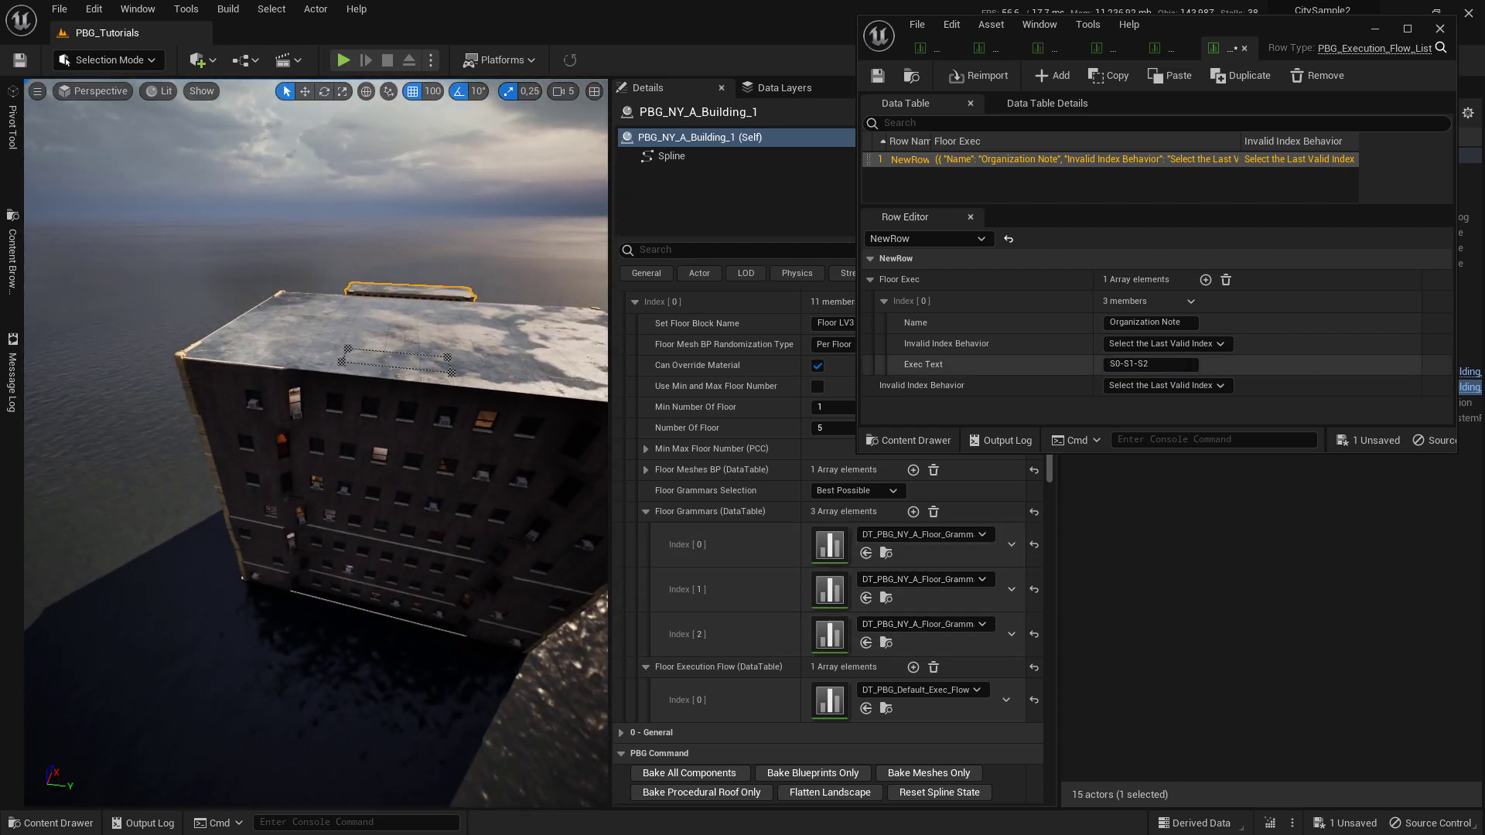
- Append -S0 for the fourth segment so the Exec Text reads S0-S1-S2-S0, and save the data table
{"action": "left_click", "coordinate": [1186, 365]}
{"action": "left_click", "coordinate": [1187, 364]}
{"action": "type", "text": "-"}
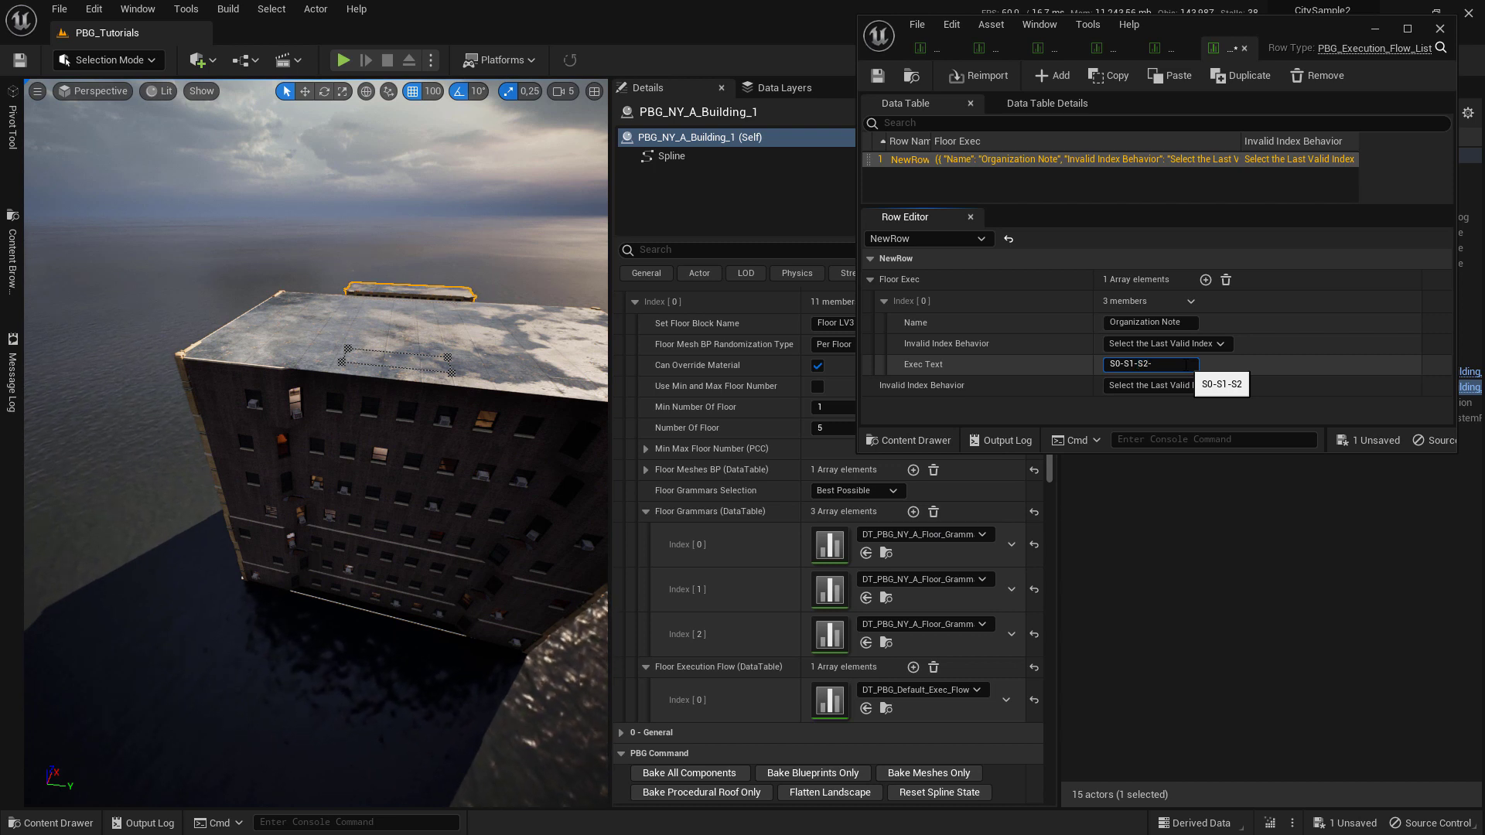
{"action": "type", "text": "S0"}
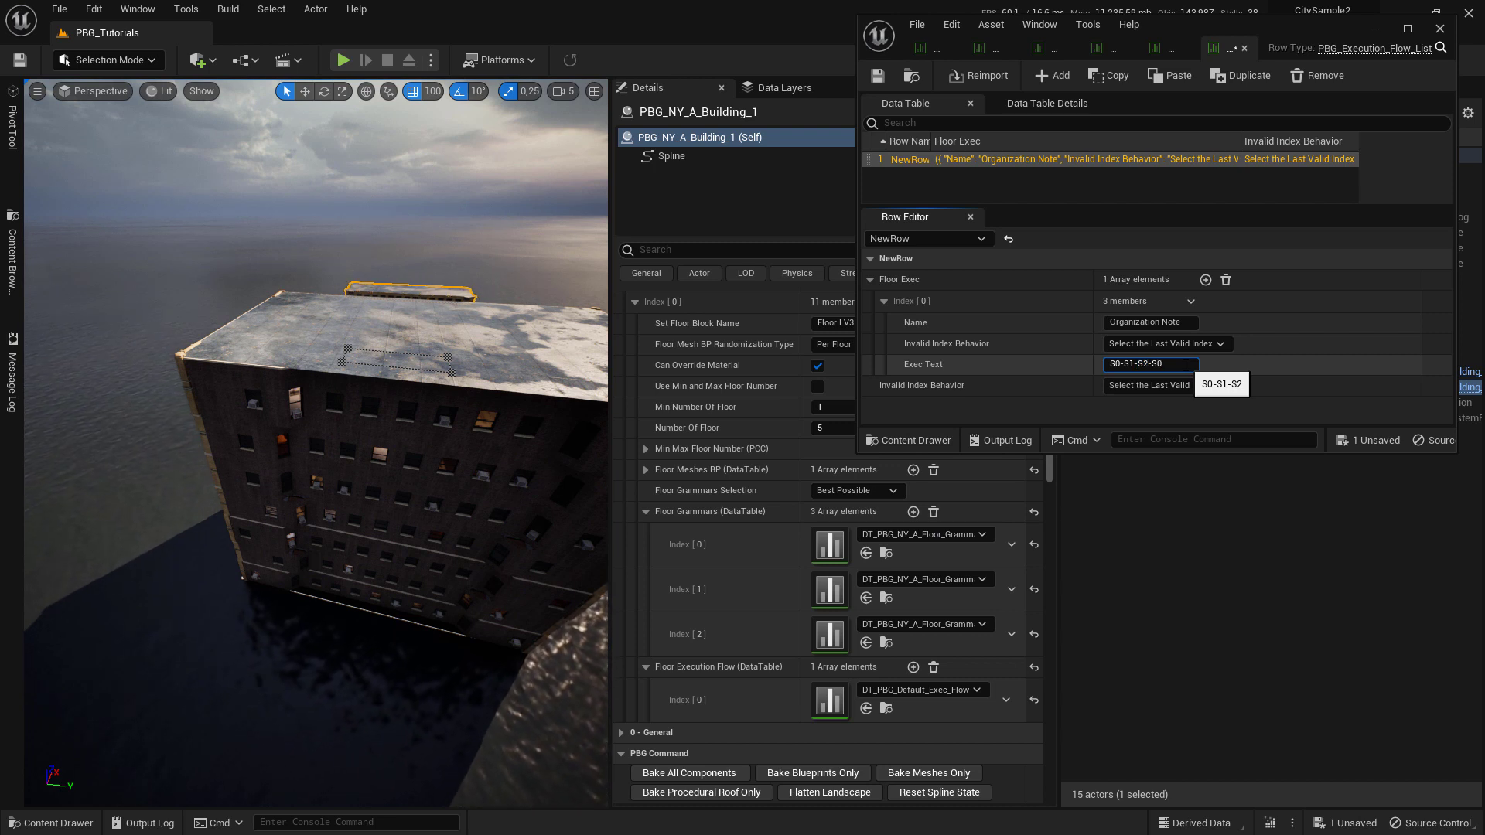
{"action": "key", "text": "Return"}
{"action": "key", "text": "ctrl+s"}
- Assign DT_PBG_SF_A_Exec_Flow_List_00 to the Floor Execution Flow entry of PBG_NY_A_Building_1 and save
{"action": "right_click_drag", "start_coordinate": [315, 418], "coordinate": [464, 441]}
{"action": "right_click_drag", "start_coordinate": [222, 448], "coordinate": [216, 448]}
{"action": "left_click", "coordinate": [77, 824]}
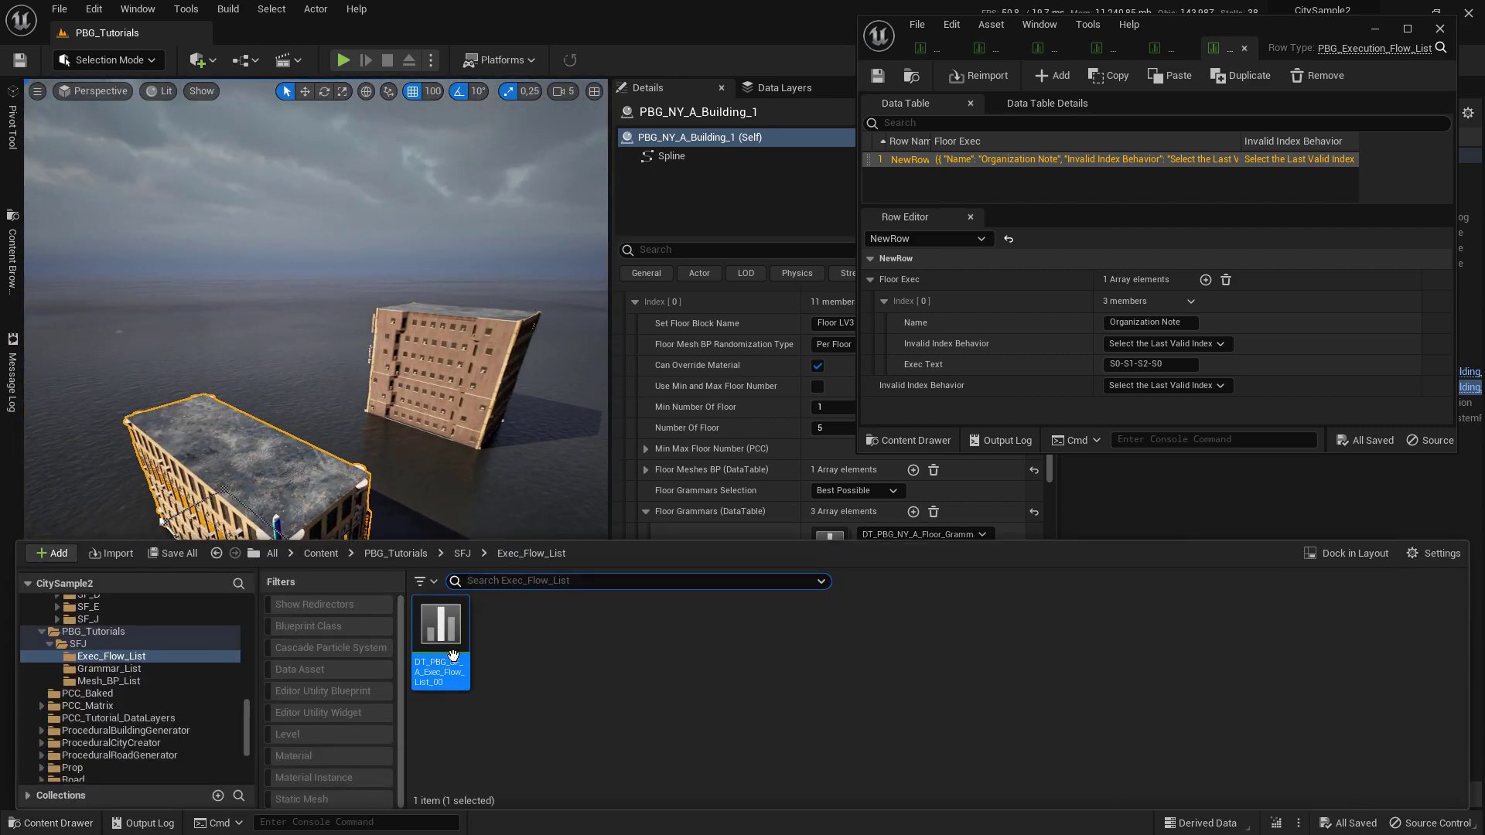
{"action": "right_click_drag", "start_coordinate": [371, 464], "coordinate": [380, 503]}
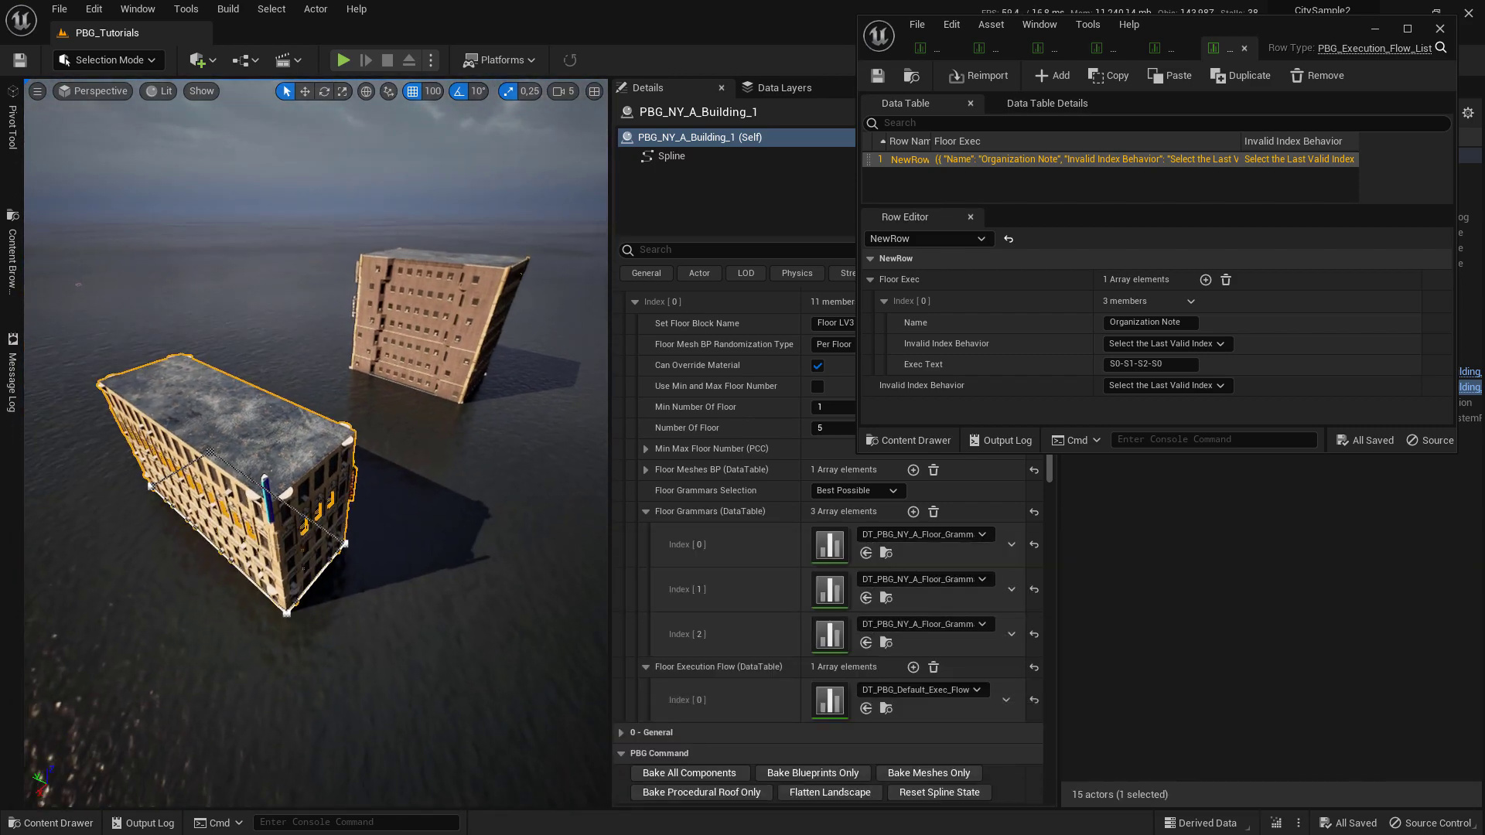
{"action": "left_click", "coordinate": [866, 709]}
{"action": "right_click_drag", "start_coordinate": [309, 464], "coordinate": [239, 495]}
{"action": "key", "text": "ctrl+s"}
- Open the DT_PBG_NY_A_Floor_Grammar_List_A_01, A_02 and A_00 data tables in turn to check their grammars
{"action": "left_click", "coordinate": [13, 247]}
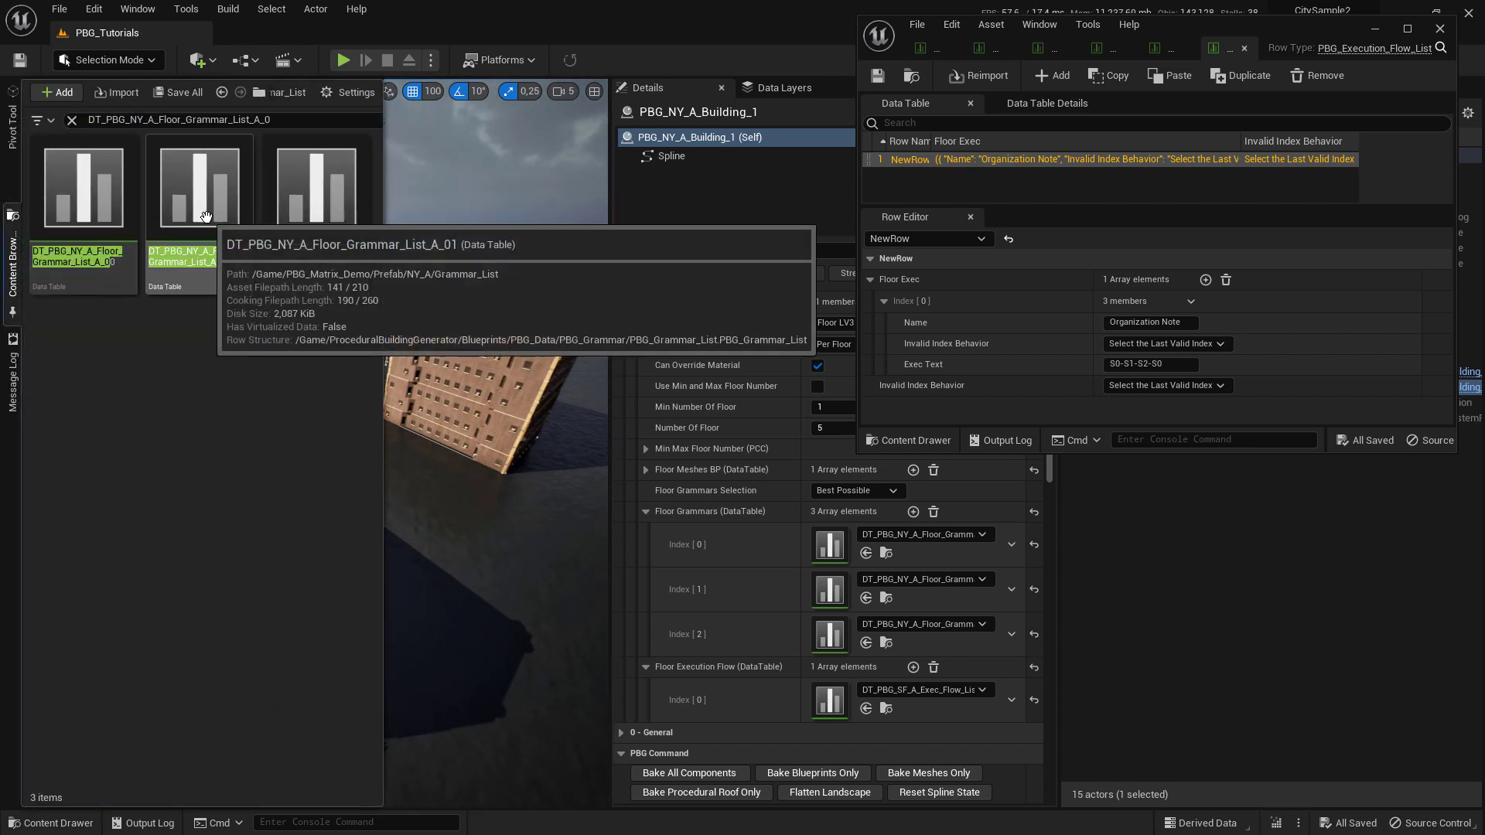
{"action": "double_click", "coordinate": [243, 227]}
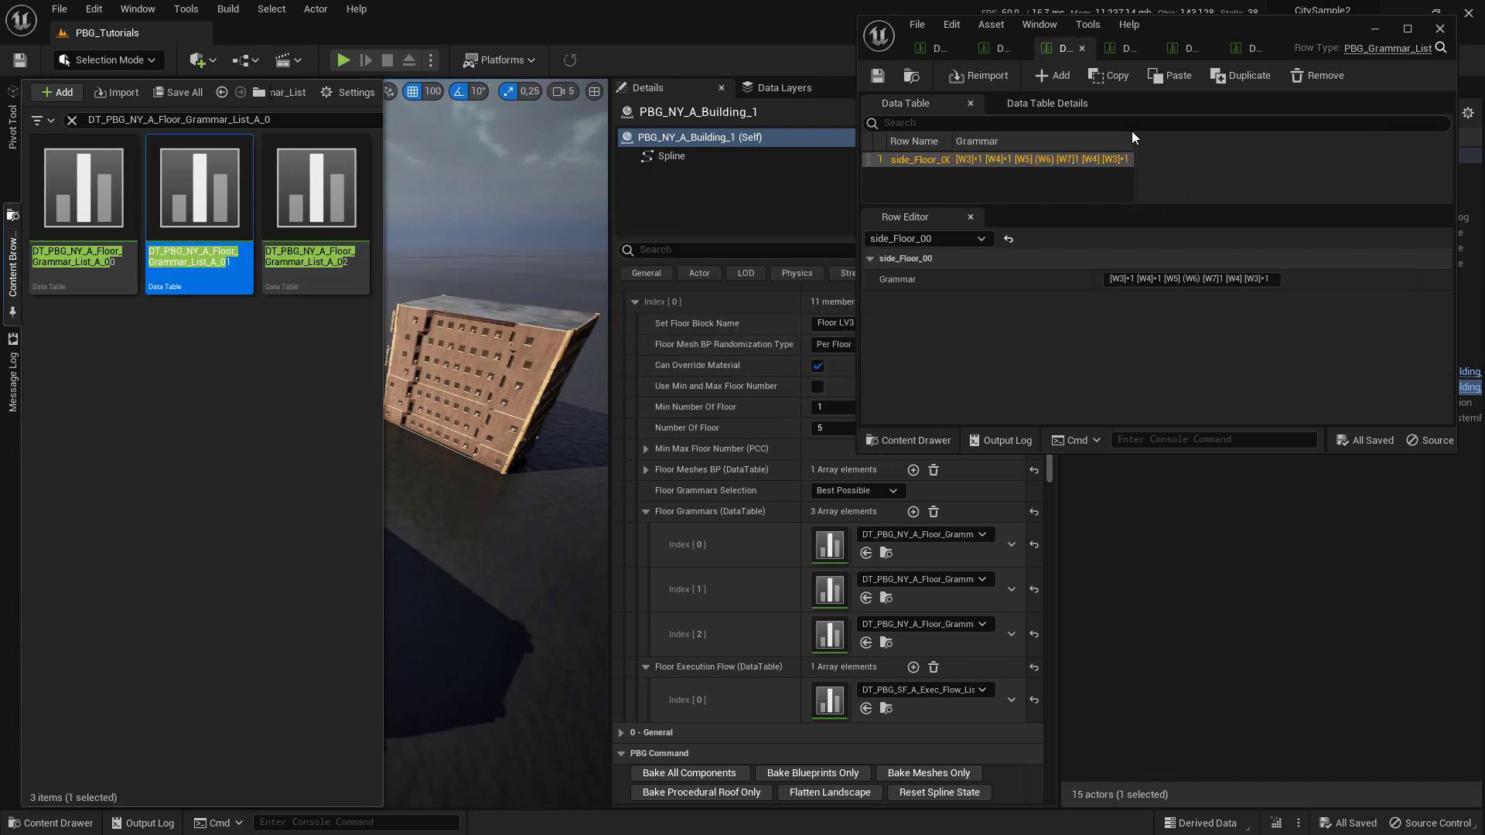
{"action": "double_click", "coordinate": [314, 224]}
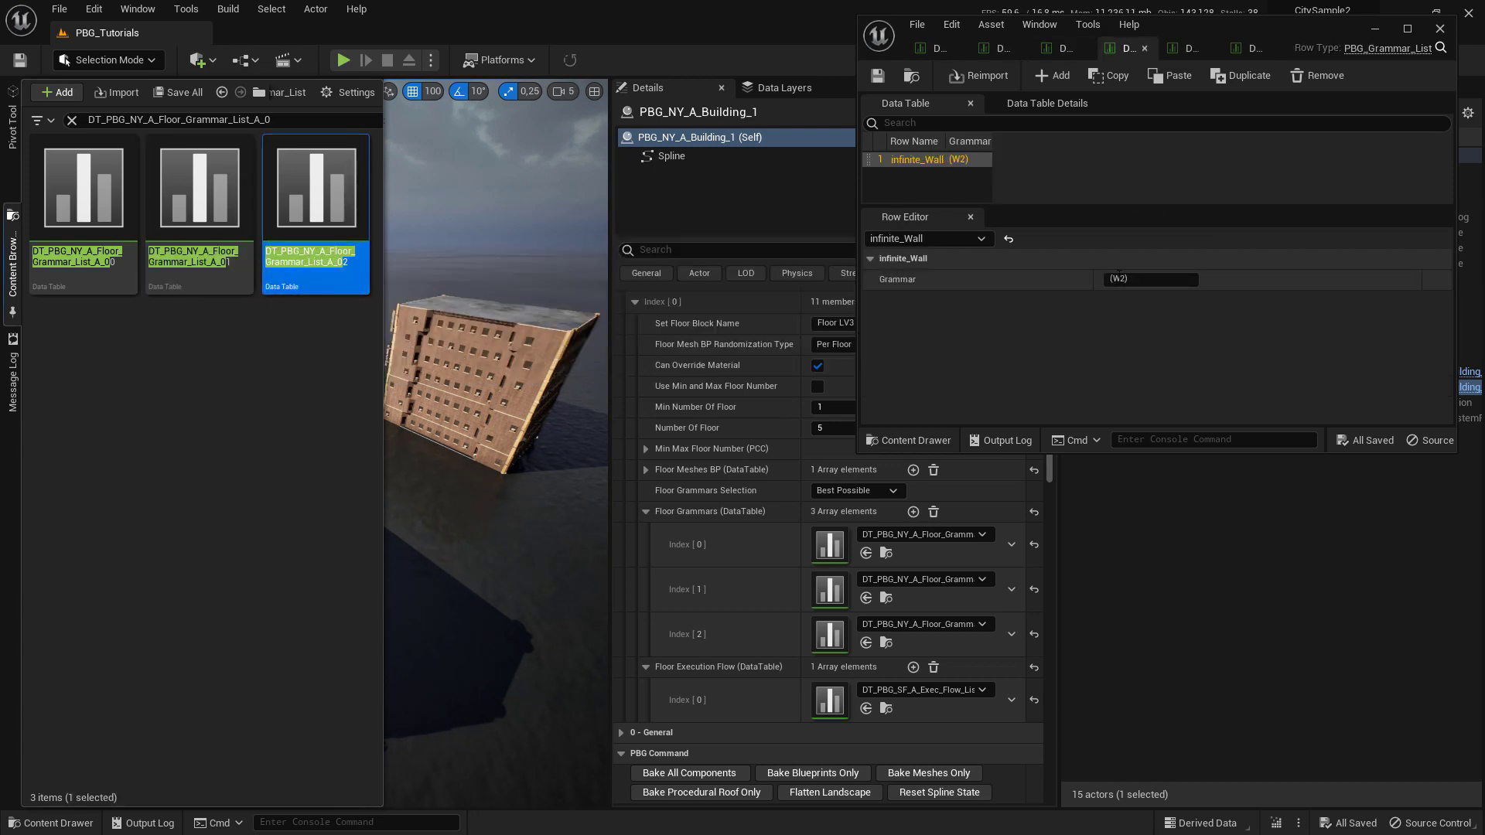
{"action": "double_click", "coordinate": [84, 225]}
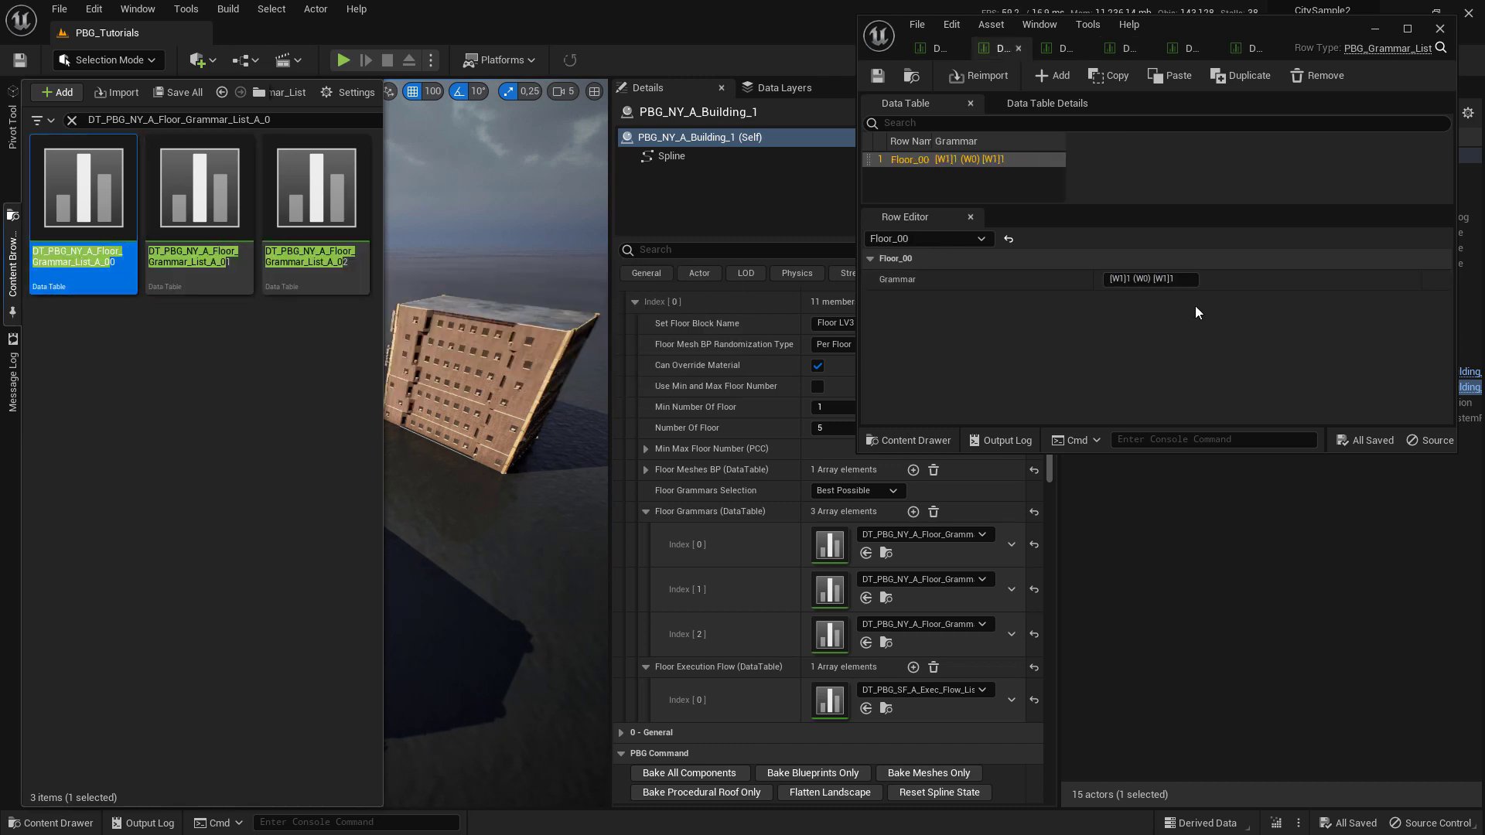
- Expand Floor Meshes BP on PBG_NY_A_Building_1 and view the generated facades from several sides without editor overlays
{"action": "right_click_drag", "start_coordinate": [563, 335], "coordinate": [495, 469]}
{"action": "left_click", "coordinate": [654, 471]}
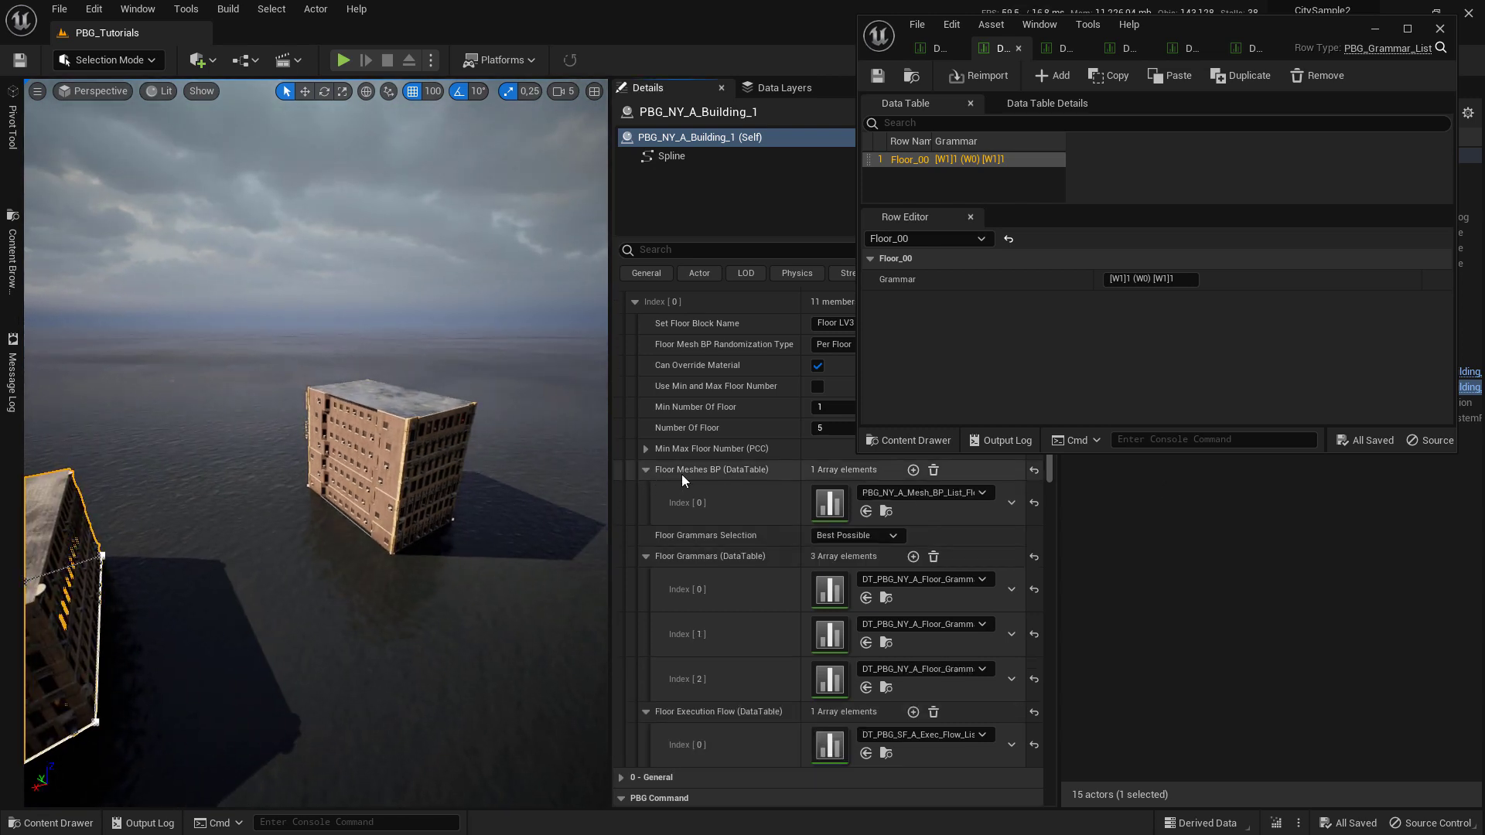
{"action": "right_click_drag", "start_coordinate": [511, 479], "coordinate": [480, 502]}
{"action": "right_click_drag", "start_coordinate": [483, 276], "coordinate": [482, 276]}
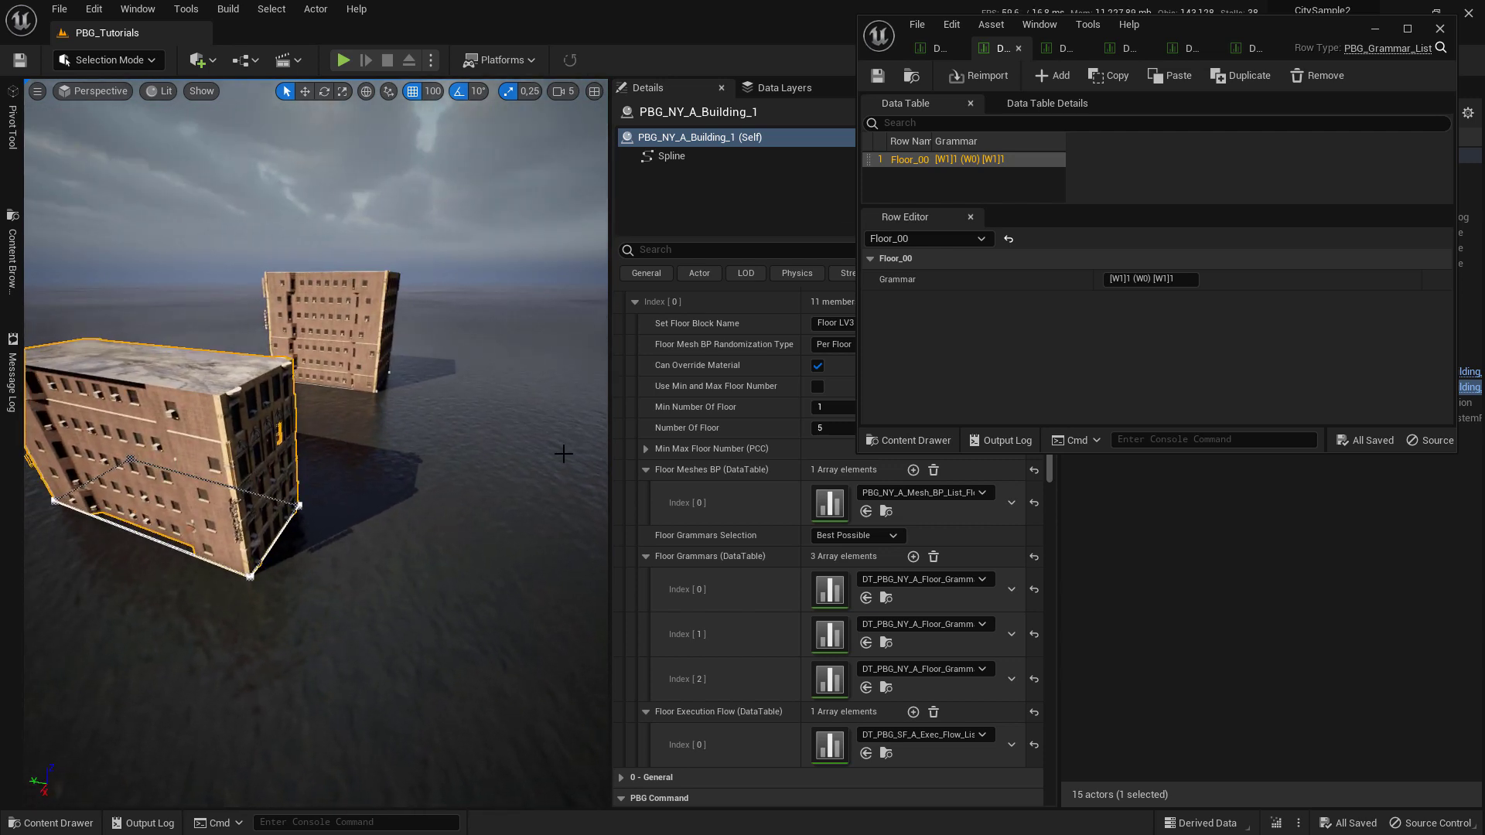
{"action": "right_click_drag", "start_coordinate": [573, 456], "coordinate": [495, 417]}
{"action": "key", "text": "g"}
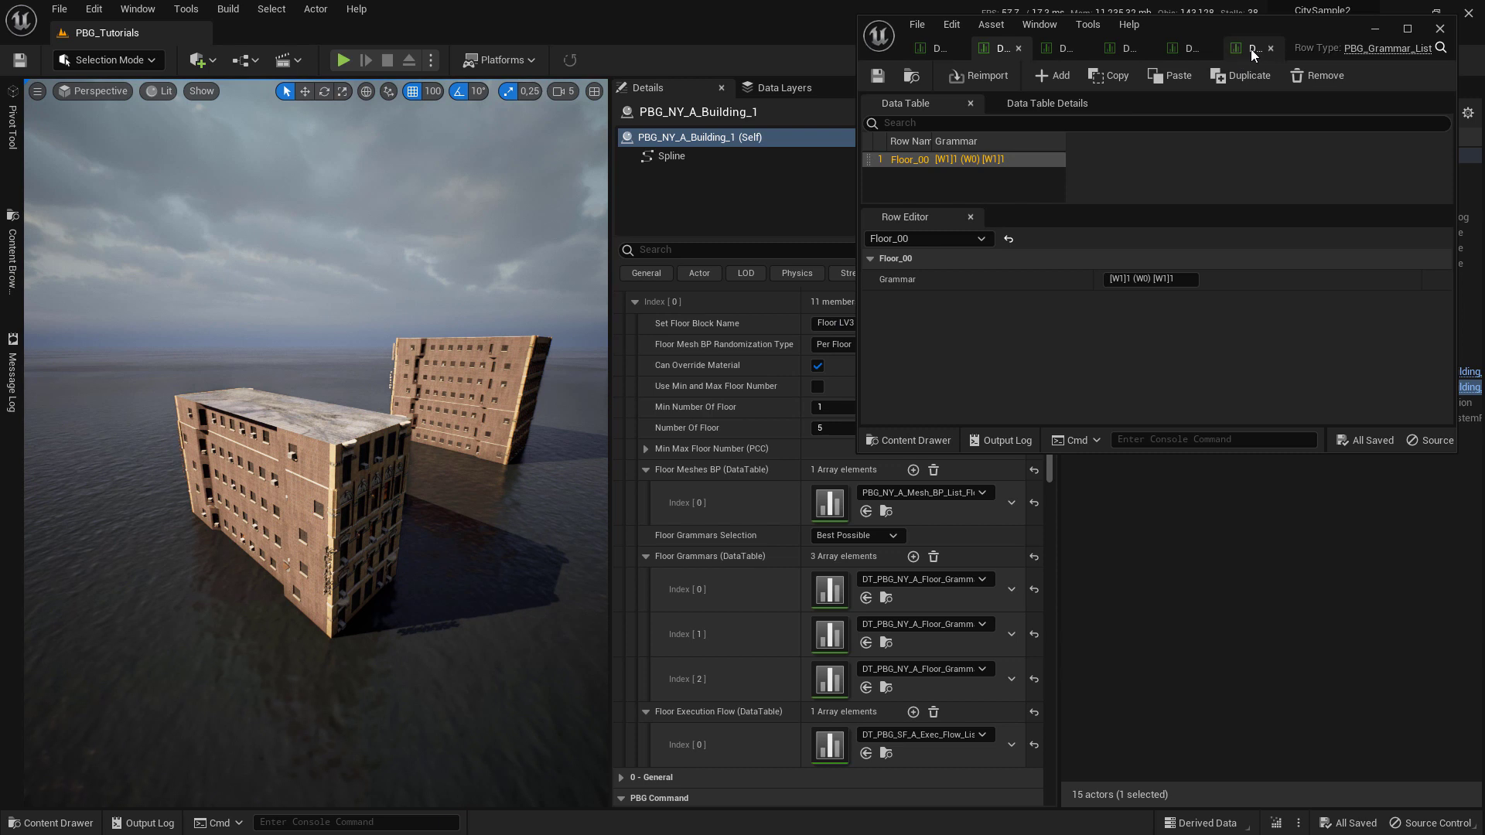
- Reopen the execution flow data table and review the Invalid Index Behavior options of the first Floor Exec element
{"action": "left_click", "coordinate": [50, 822]}
{"action": "double_click", "coordinate": [433, 634]}
{"action": "right_click_drag", "start_coordinate": [432, 620], "coordinate": [365, 584]}
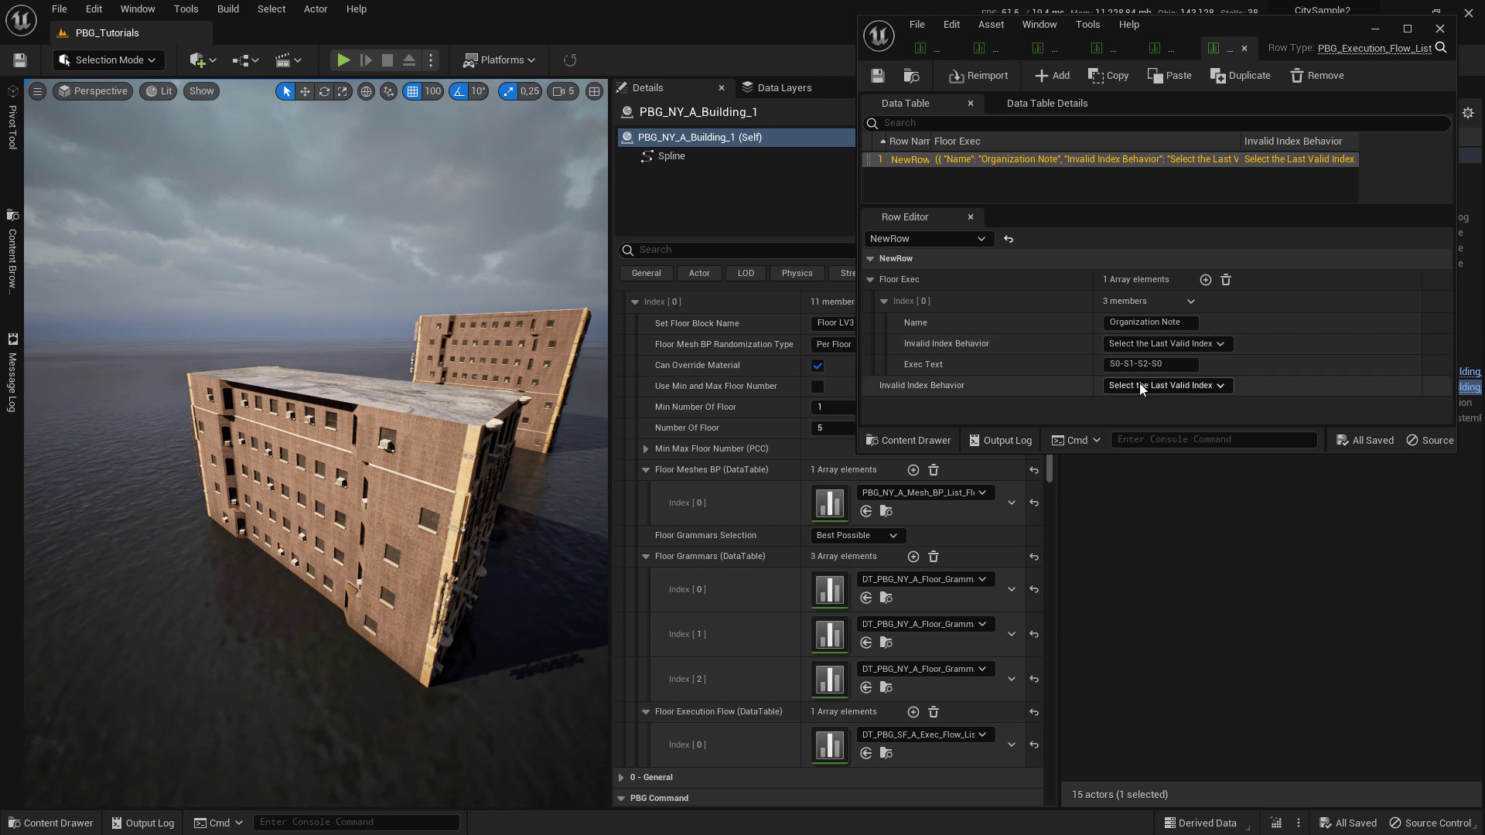
{"action": "mouse_move", "coordinate": [479, 421]}
{"action": "right_mouse_down"}
{"action": "mouse_move", "coordinate": [456, 422]}
{"action": "mouse_move", "coordinate": [479, 421]}
{"action": "right_mouse_up"}
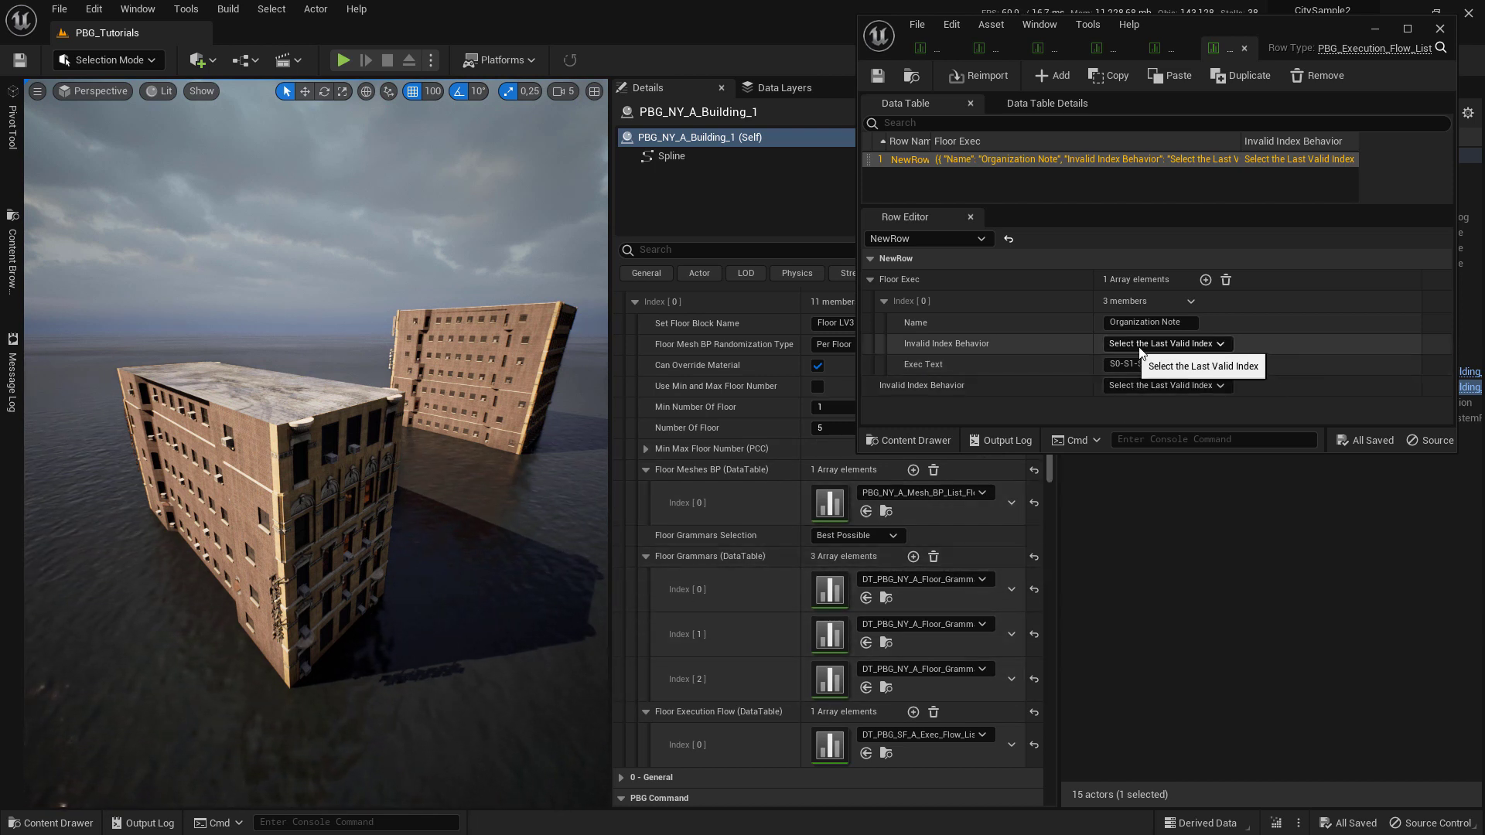
{"action": "left_click", "coordinate": [1191, 345]}
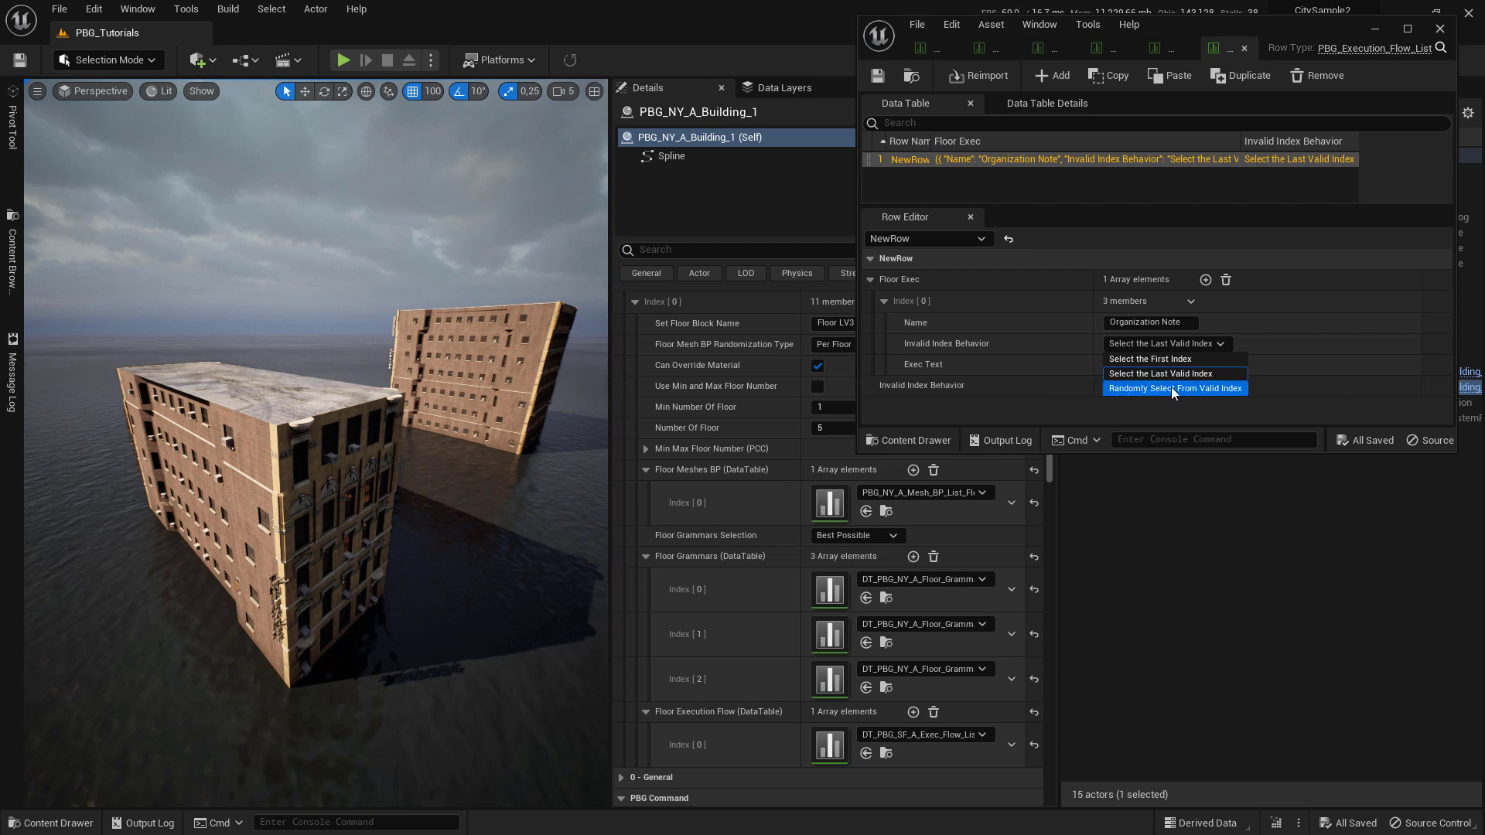
{"action": "right_click_drag", "start_coordinate": [468, 372], "coordinate": [501, 393]}
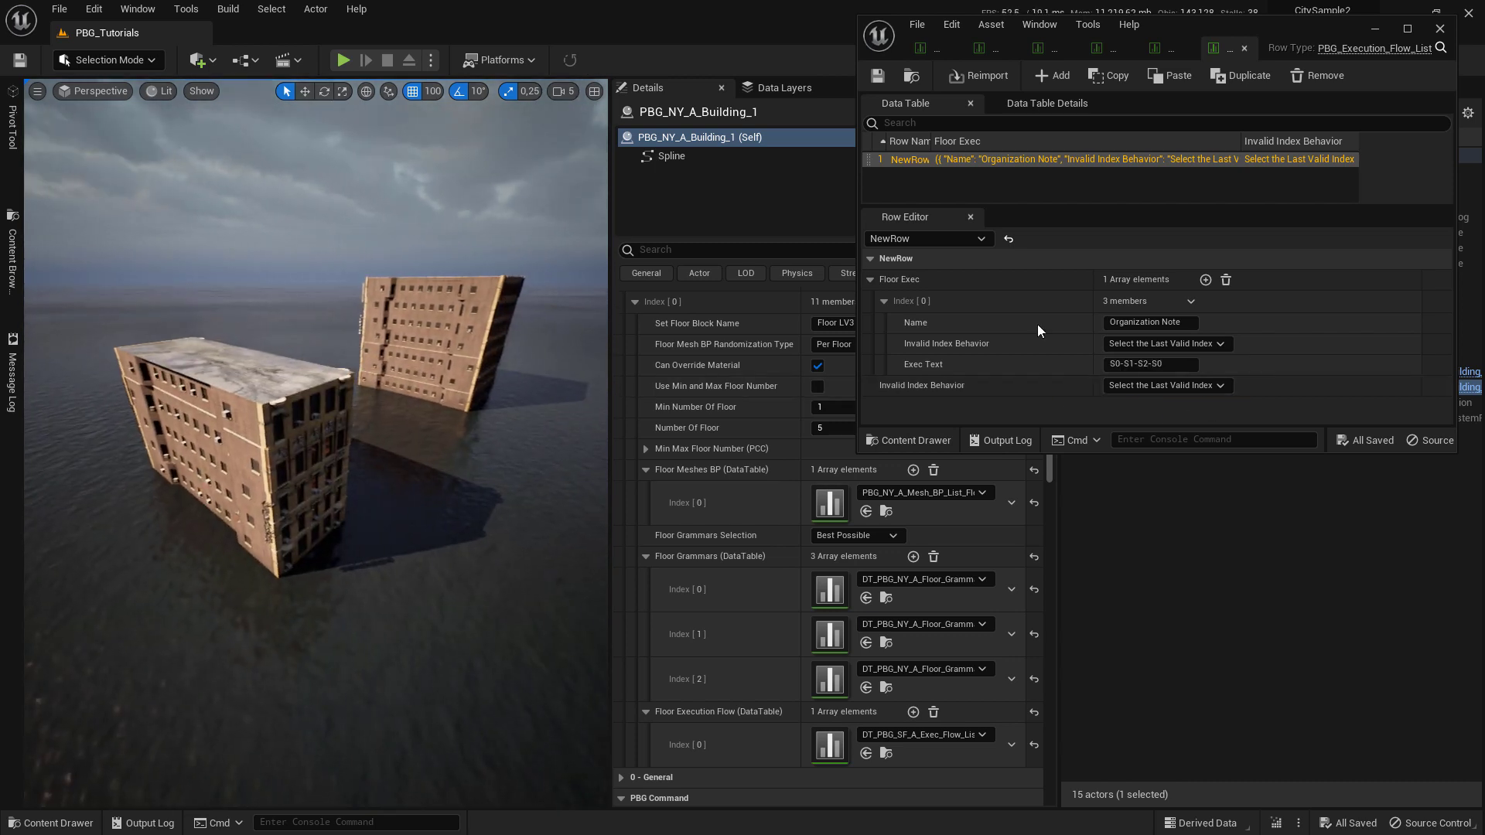
{"action": "right_click_drag", "start_coordinate": [257, 469], "coordinate": [317, 472]}
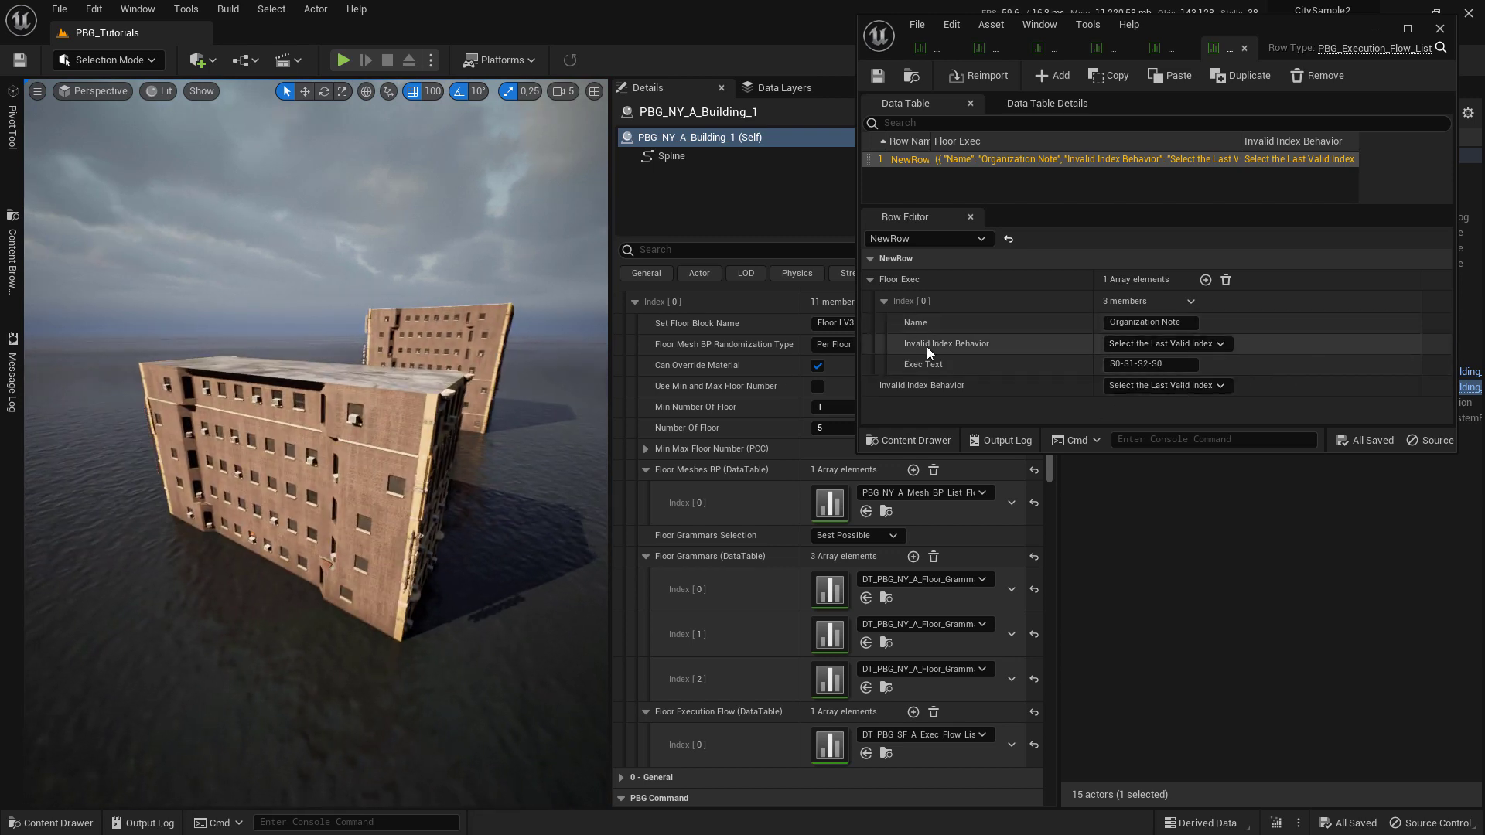
- Set the first Floor Exec element's Invalid Index Behavior to Randomly Select From Valid Index and its Exec Text to S0-S7-S2-S0
{"action": "left_click", "coordinate": [1163, 348]}
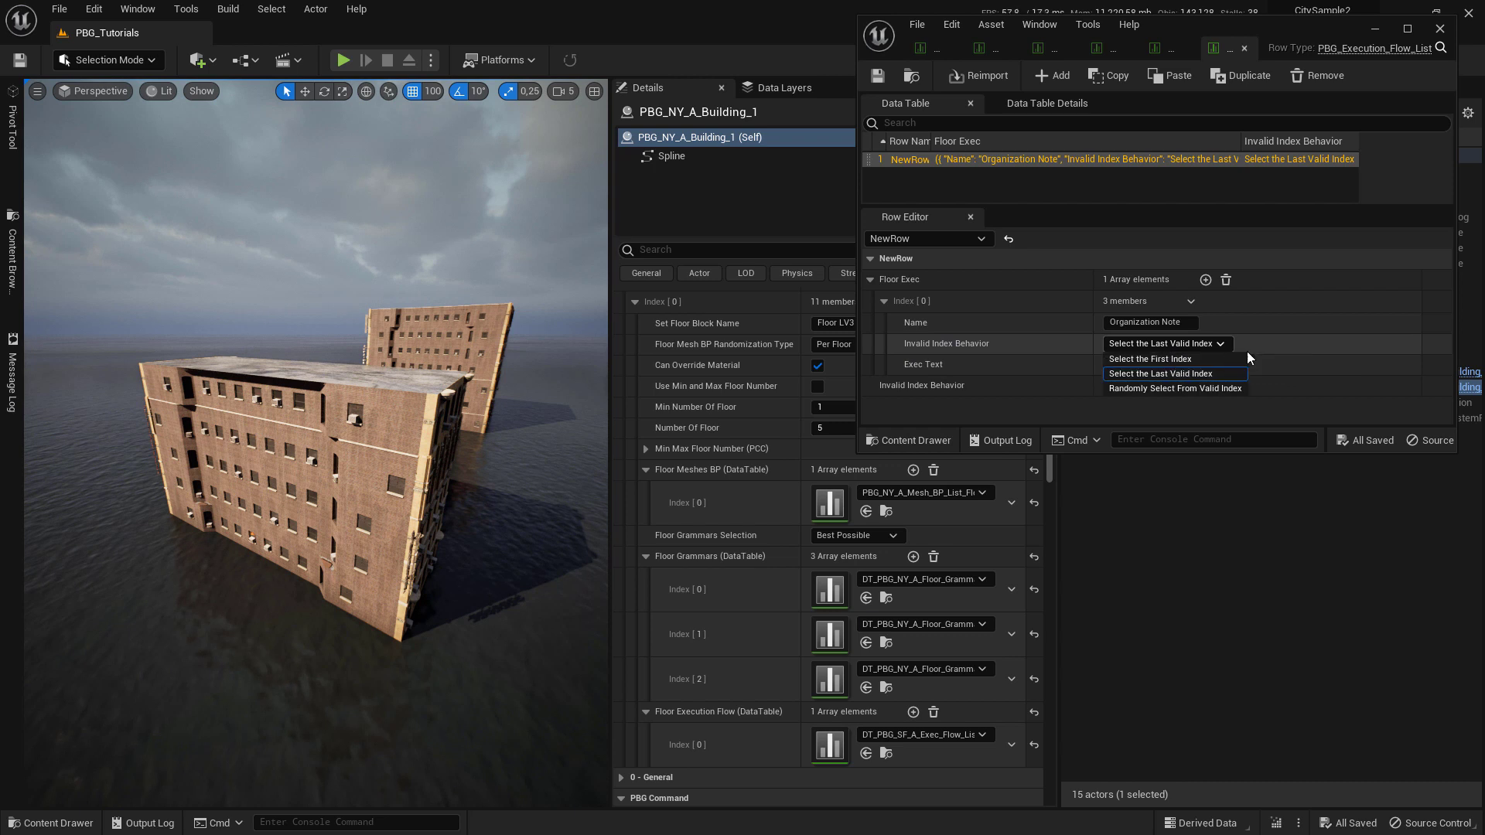
{"action": "left_click", "coordinate": [1160, 388]}
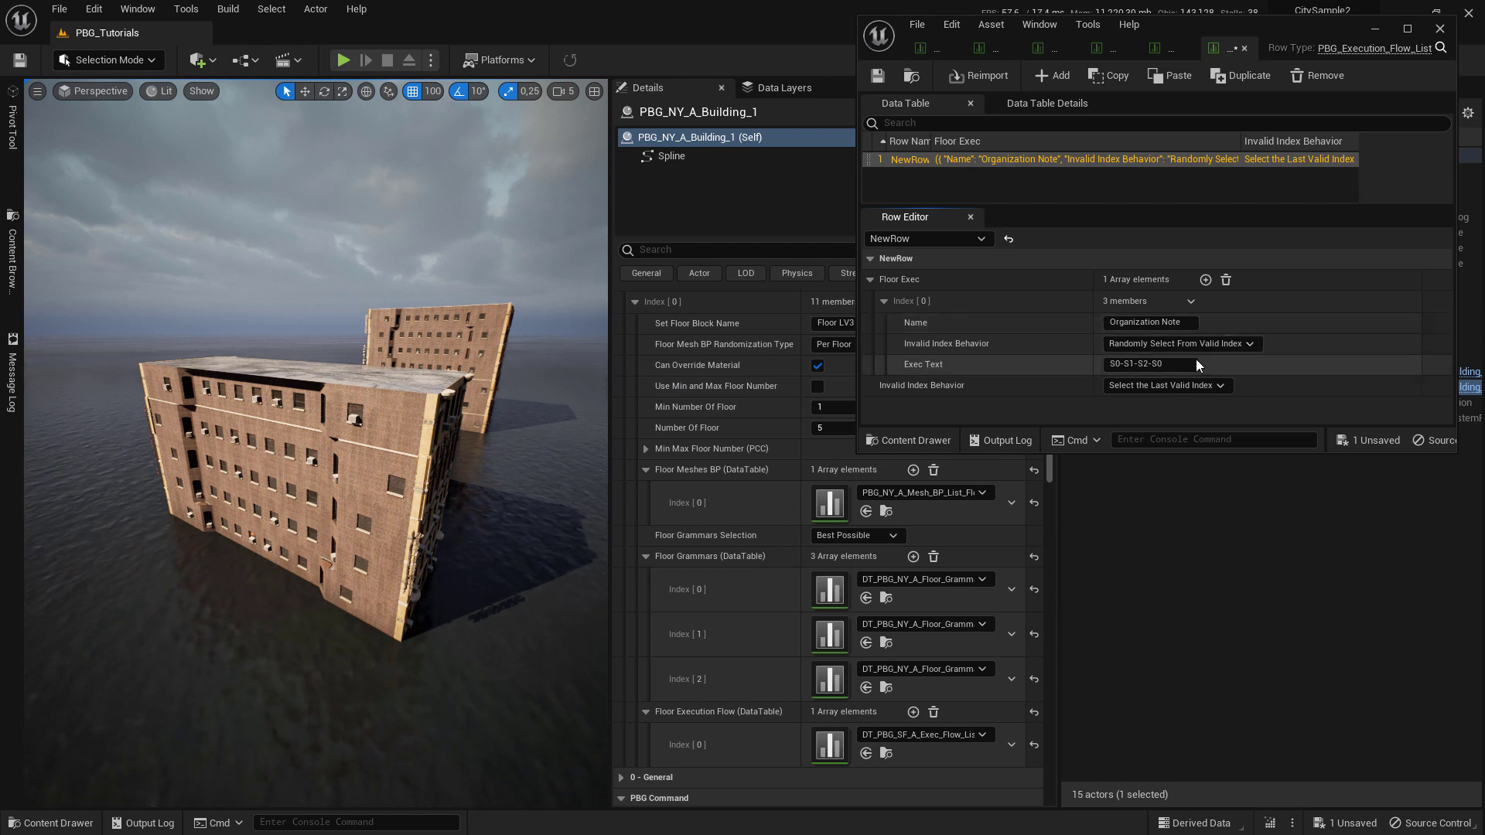
{"action": "left_click", "coordinate": [1136, 365]}
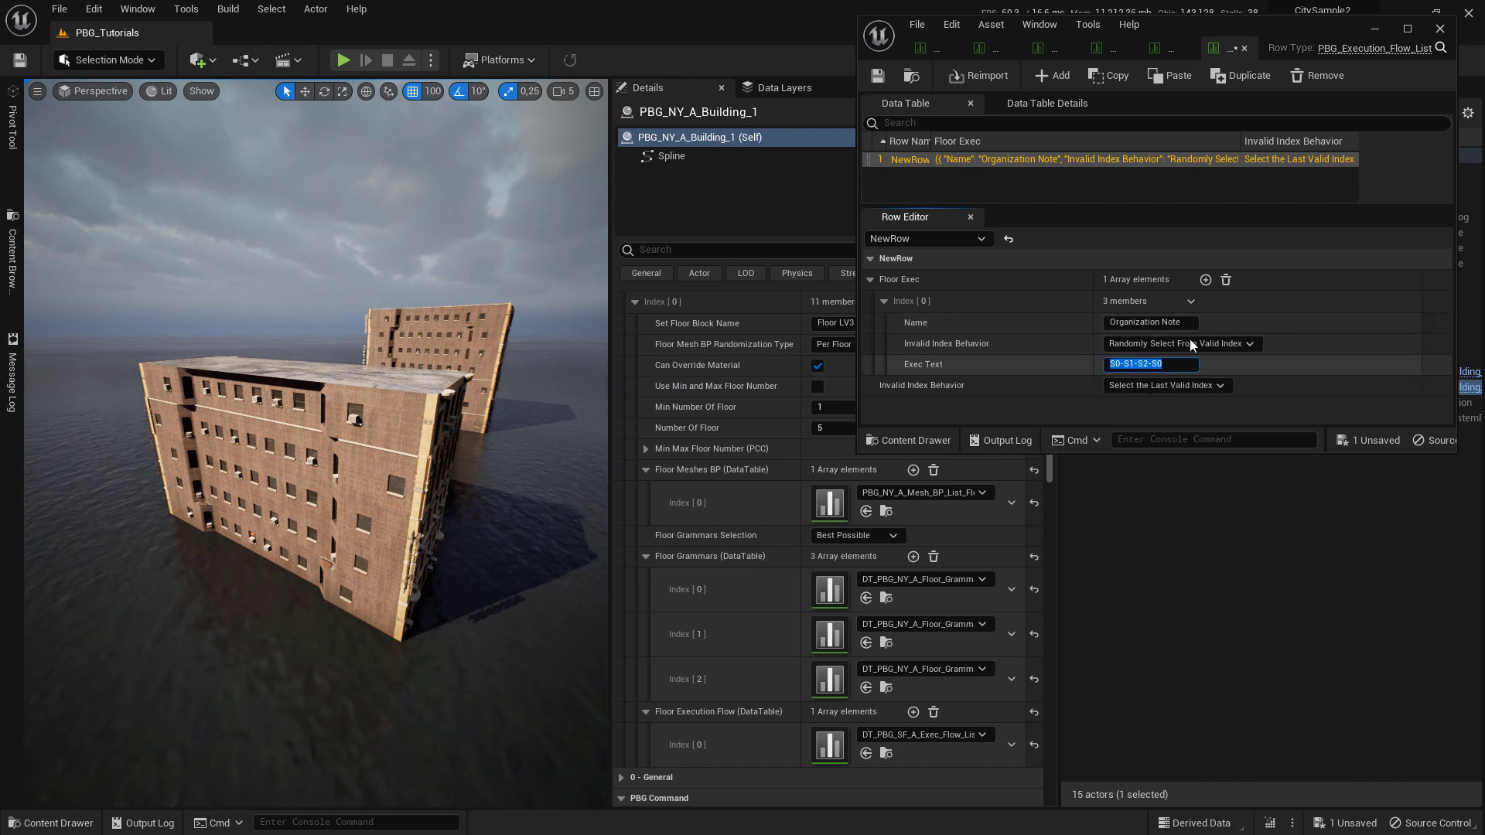
{"action": "key", "text": "Left"}
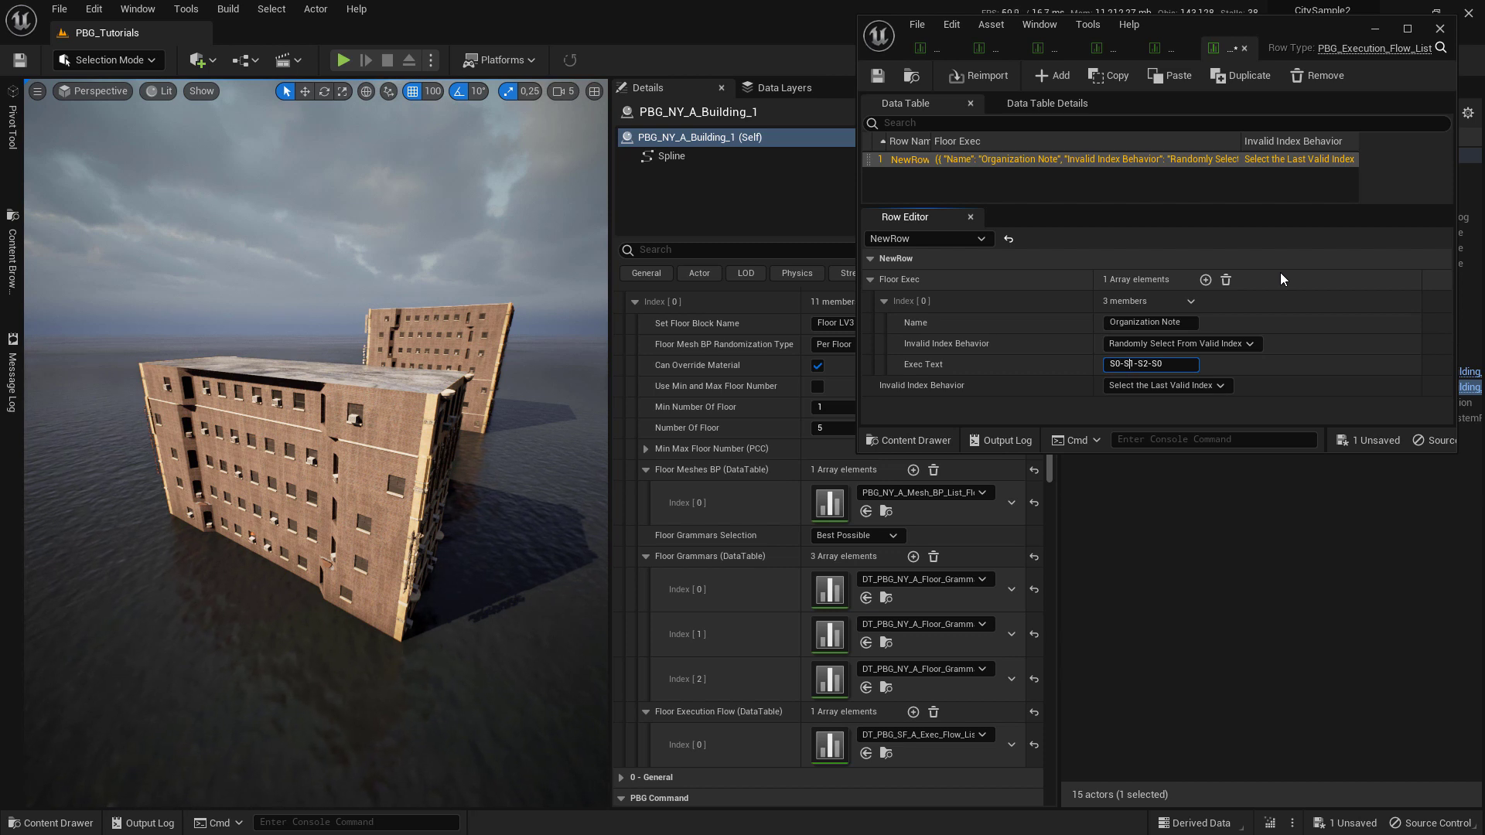
{"action": "key", "text": "Right"}
{"action": "key", "text": "Right"}
{"action": "key", "text": "Right"}
{"action": "key", "text": "Right"}
{"action": "key", "text": "Right"}
{"action": "key", "text": "BackSpace"}
{"action": "type", "text": "7"}
{"action": "key", "text": "Return"}
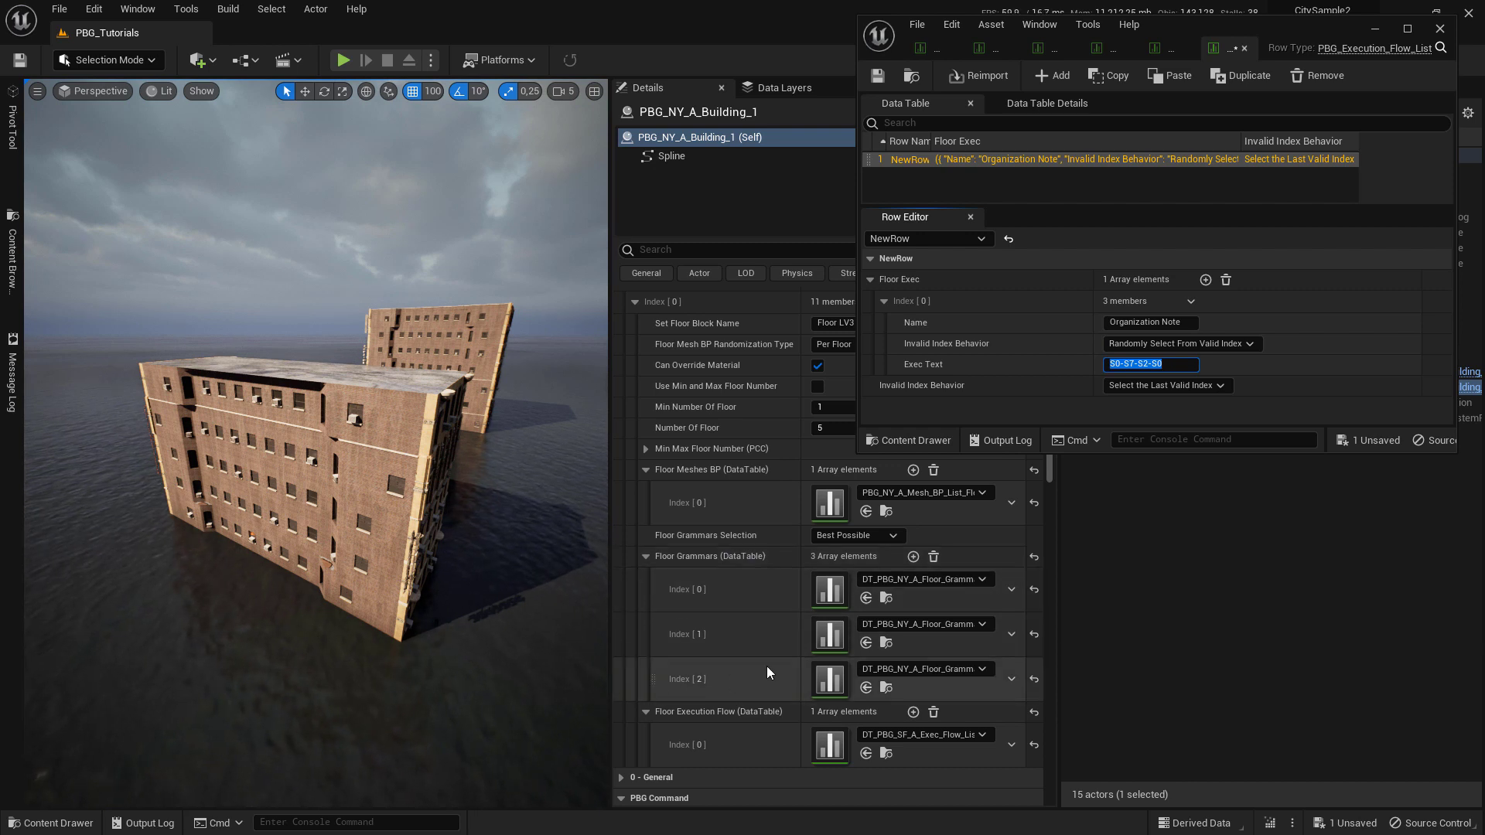
- Add a second Floor Exec element to the execution flow row and fill it with a copy of the first element's settings
{"action": "right_click_drag", "start_coordinate": [452, 588], "coordinate": [435, 625]}
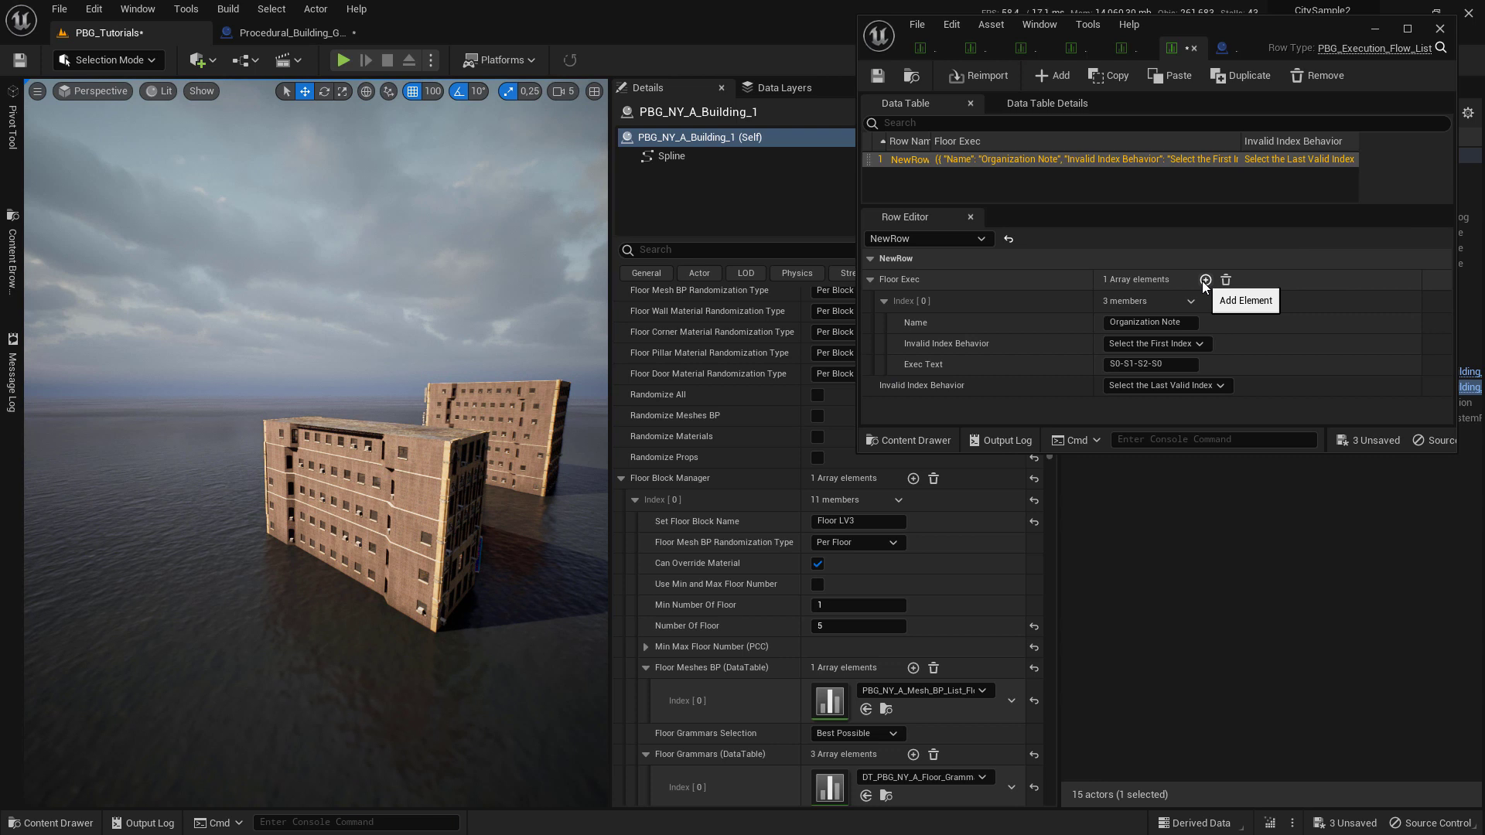
{"action": "right_click_drag", "start_coordinate": [166, 452], "coordinate": [306, 561]}
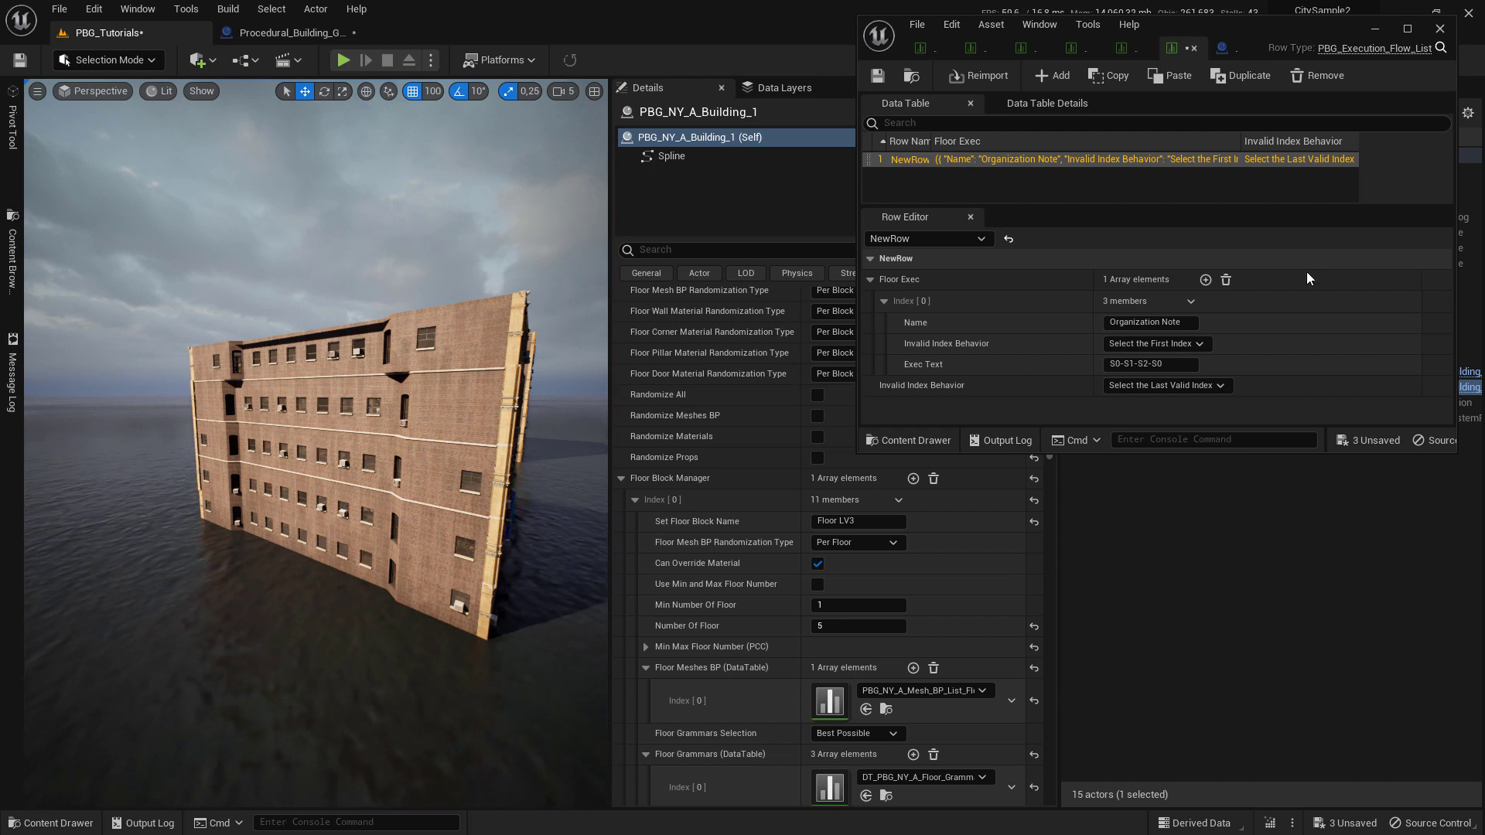
{"action": "left_click", "coordinate": [1205, 280]}
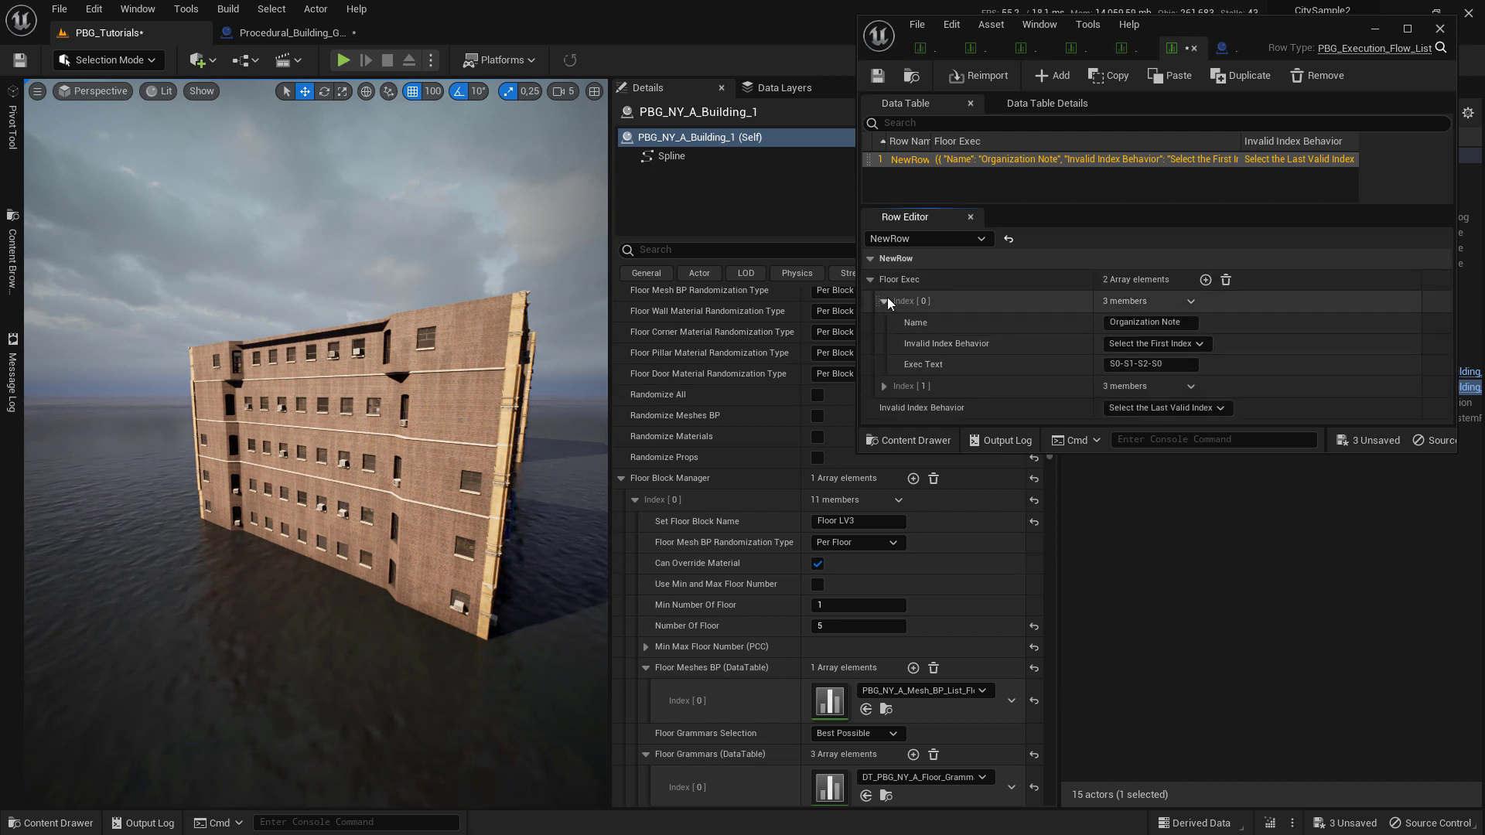
{"action": "right_click", "coordinate": [907, 304]}
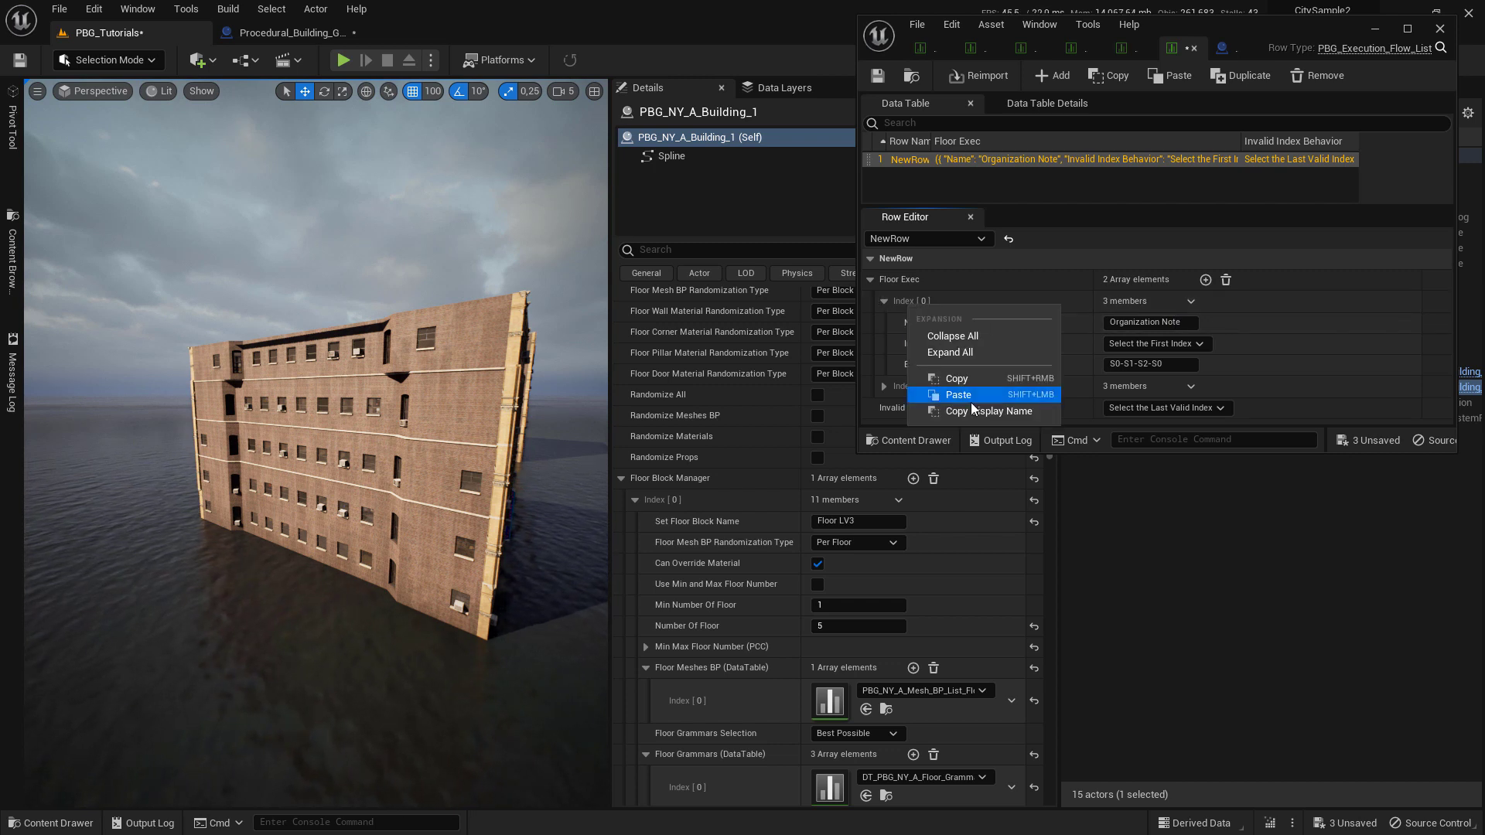
{"action": "left_click", "coordinate": [970, 378]}
{"action": "left_click", "coordinate": [884, 386]}
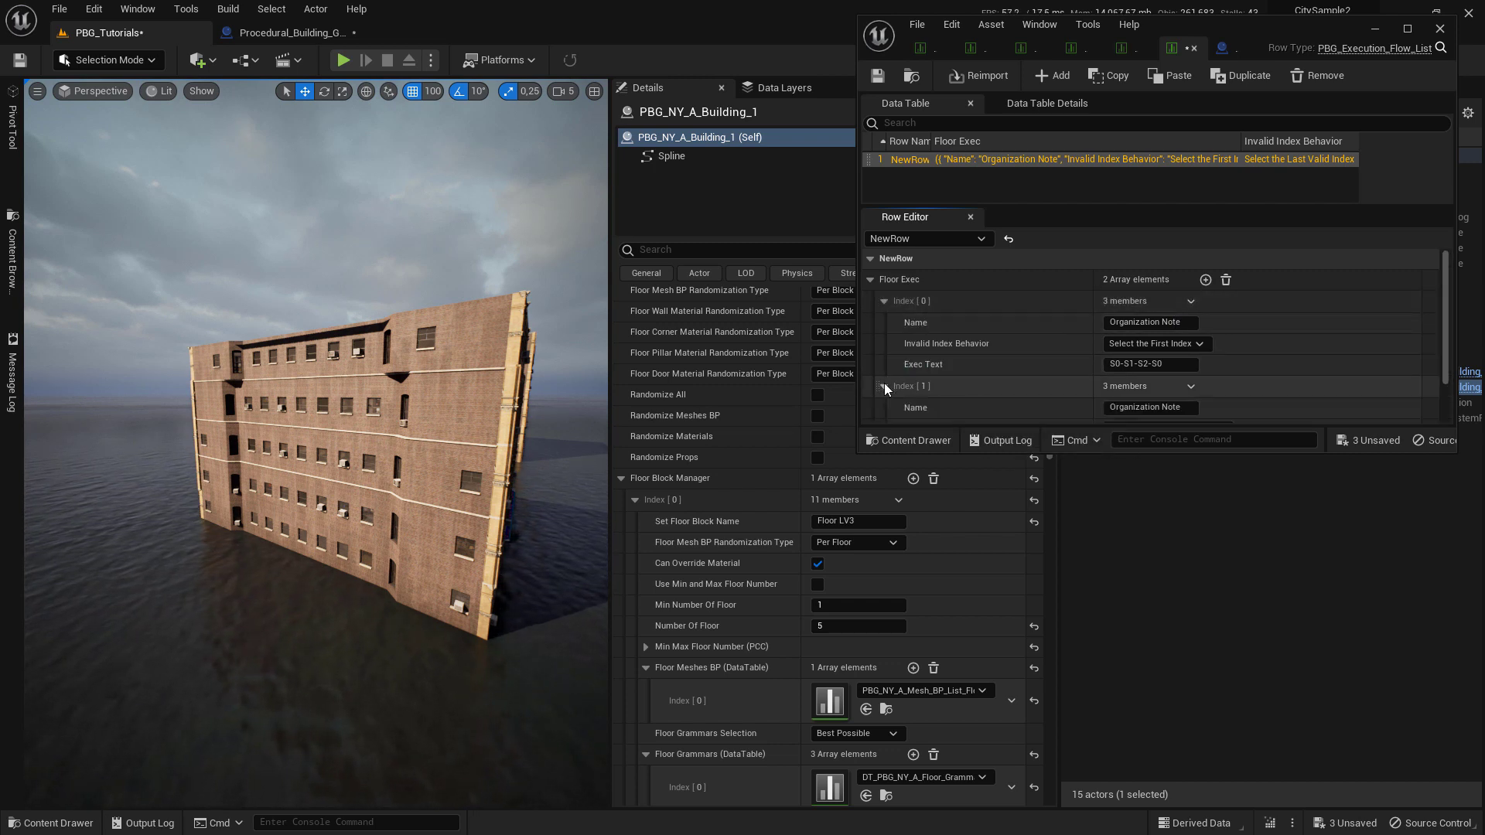
{"action": "scroll", "coordinate": [906, 387], "scroll_direction": "down", "scroll_amount": 2}
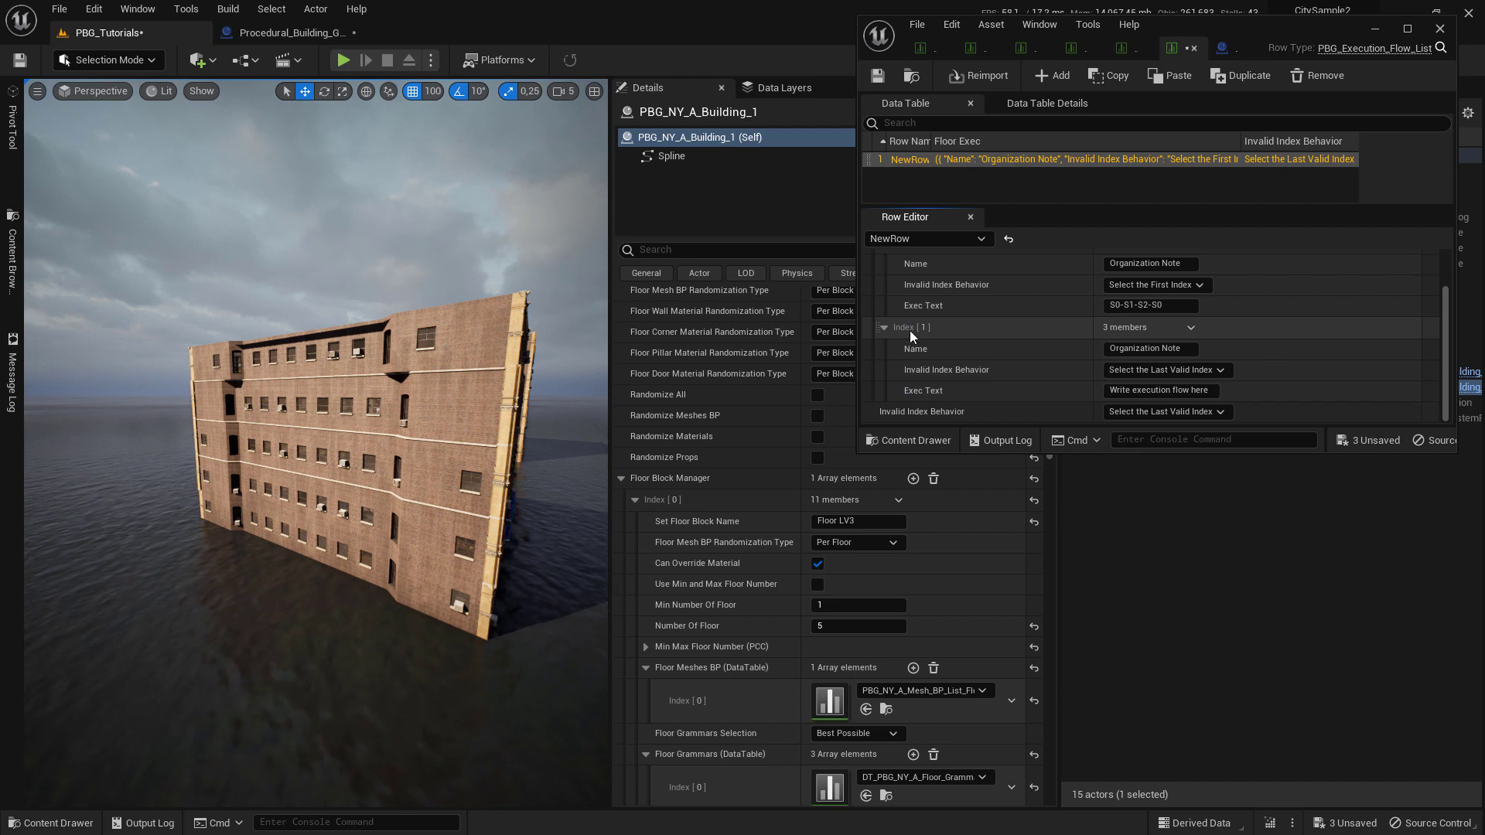
{"action": "right_click", "coordinate": [907, 334]}
{"action": "left_click", "coordinate": [958, 415]}
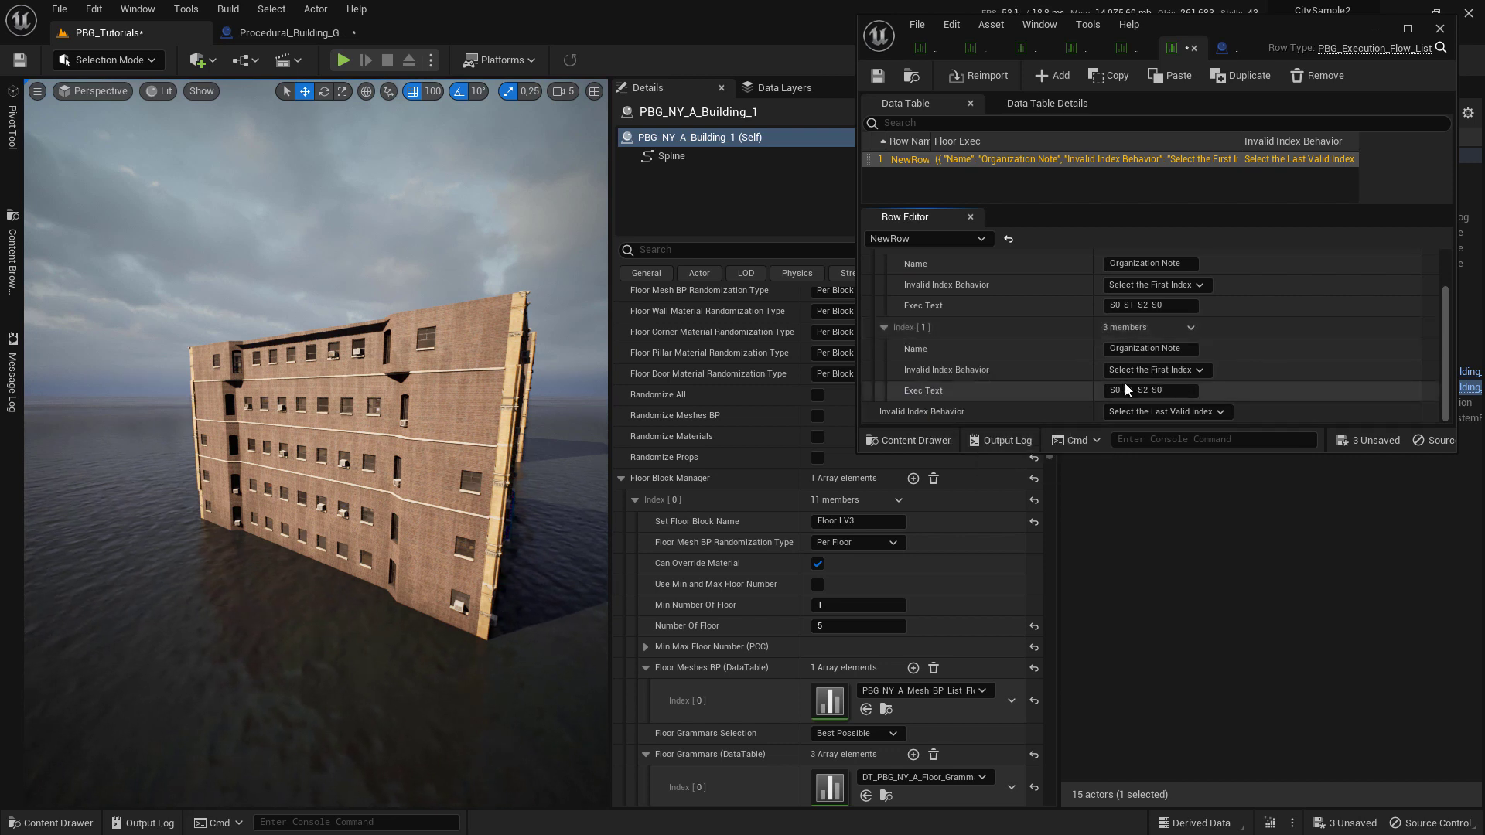
- Set the second Floor Exec element's Exec Text to S0-S0-S1-S0 and inspect the regenerated facades of PBG_NY_A_Building_1
{"action": "left_click", "coordinate": [1129, 393]}
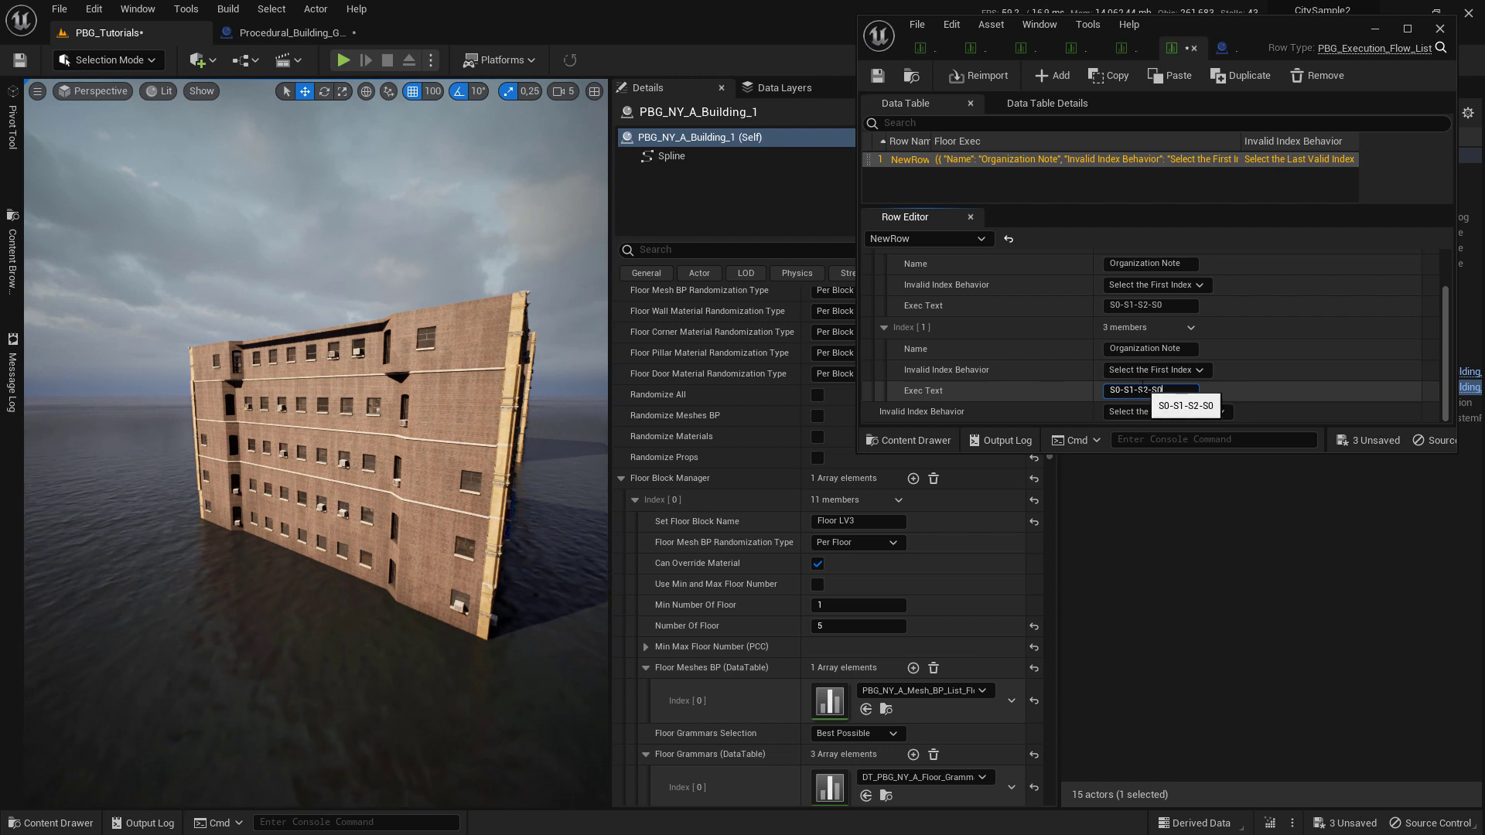
{"action": "left_click_drag", "start_coordinate": [1131, 390], "coordinate": [1210, 386]}
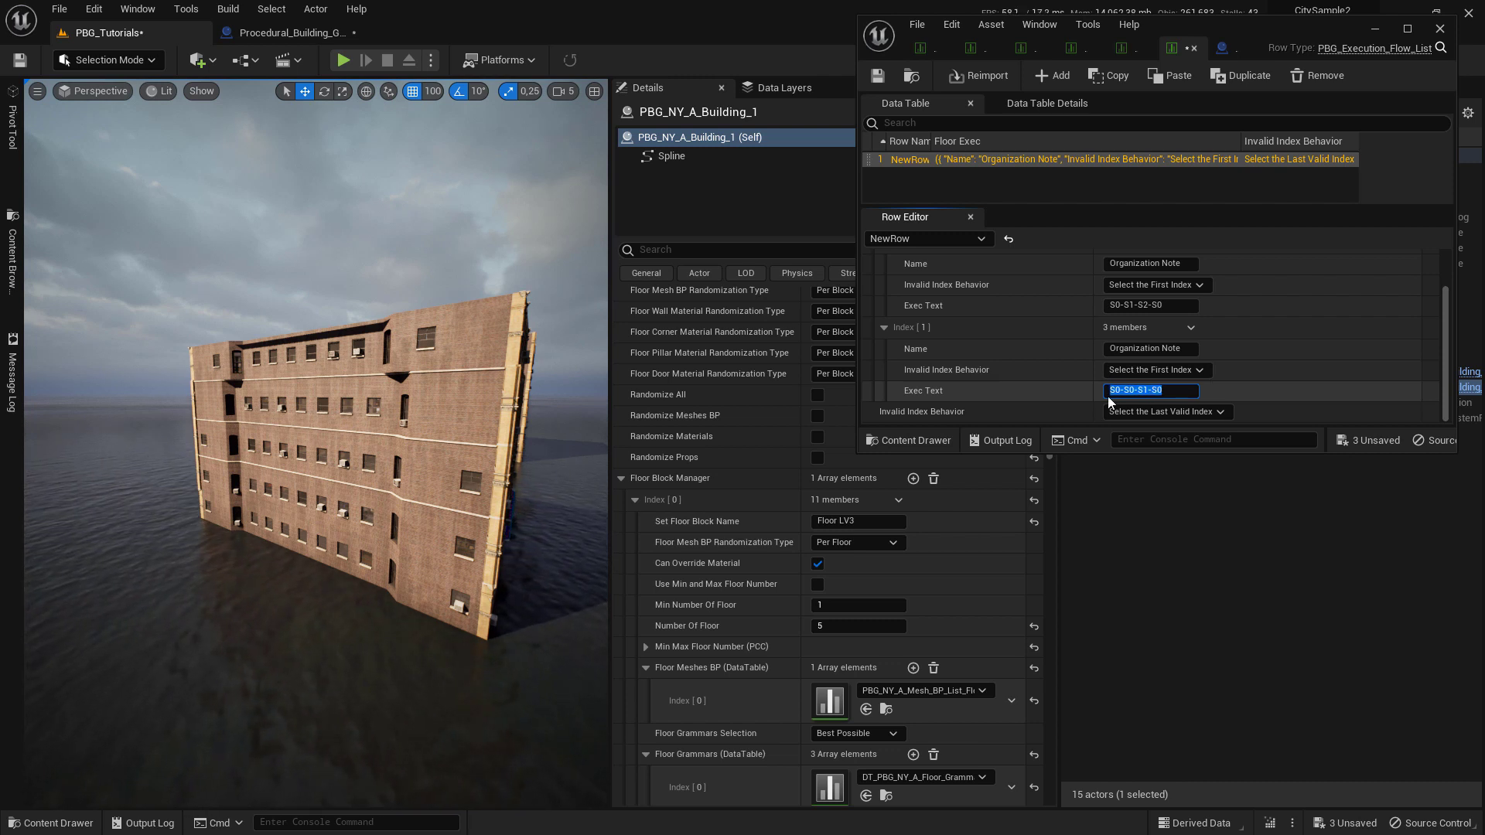
{"action": "left_click", "coordinate": [433, 522]}
{"action": "left_click_drag", "start_coordinate": [448, 544], "coordinate": [407, 542]}
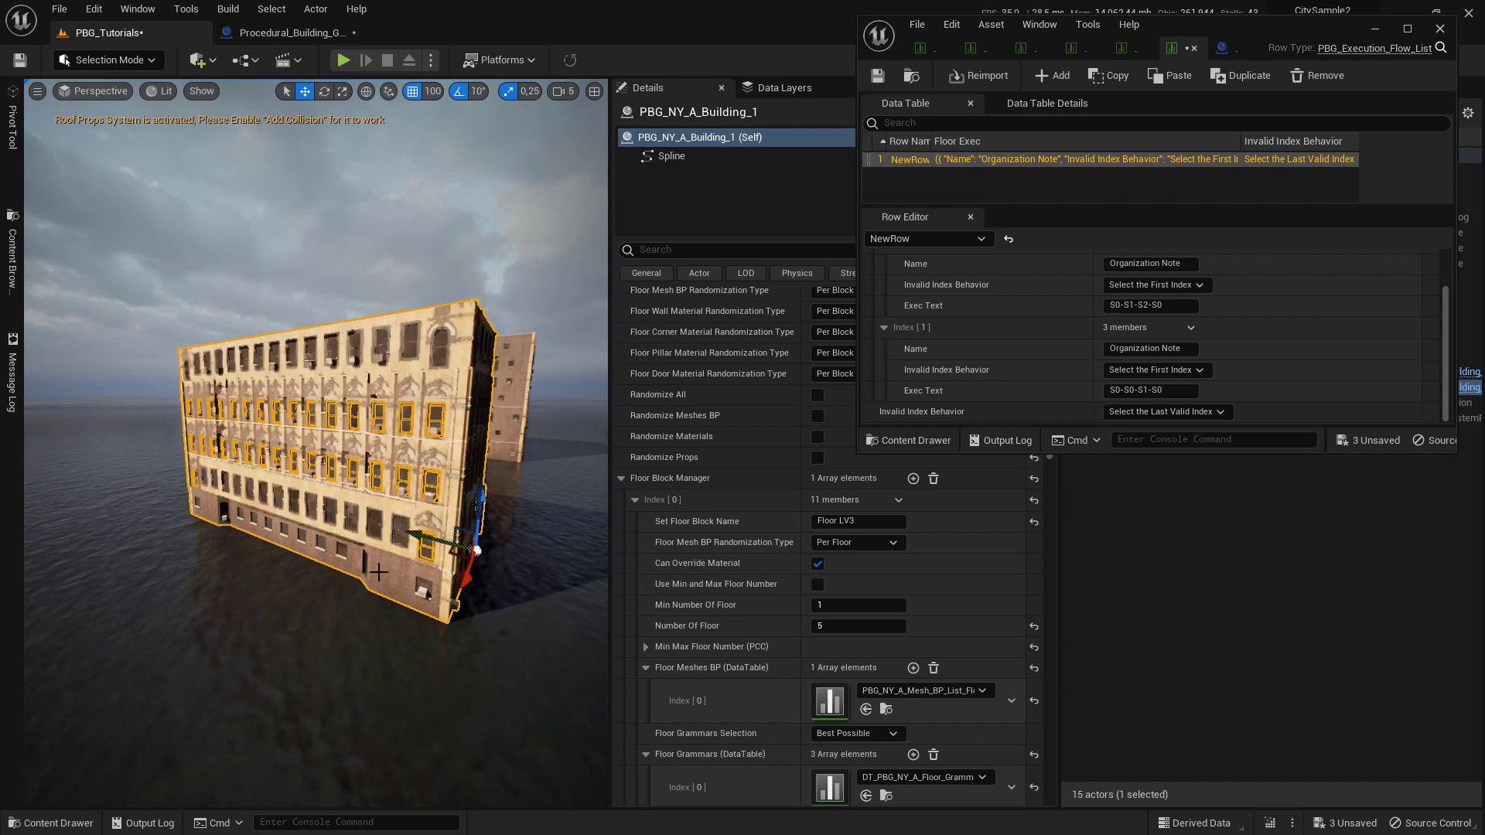
{"action": "key", "text": "f"}
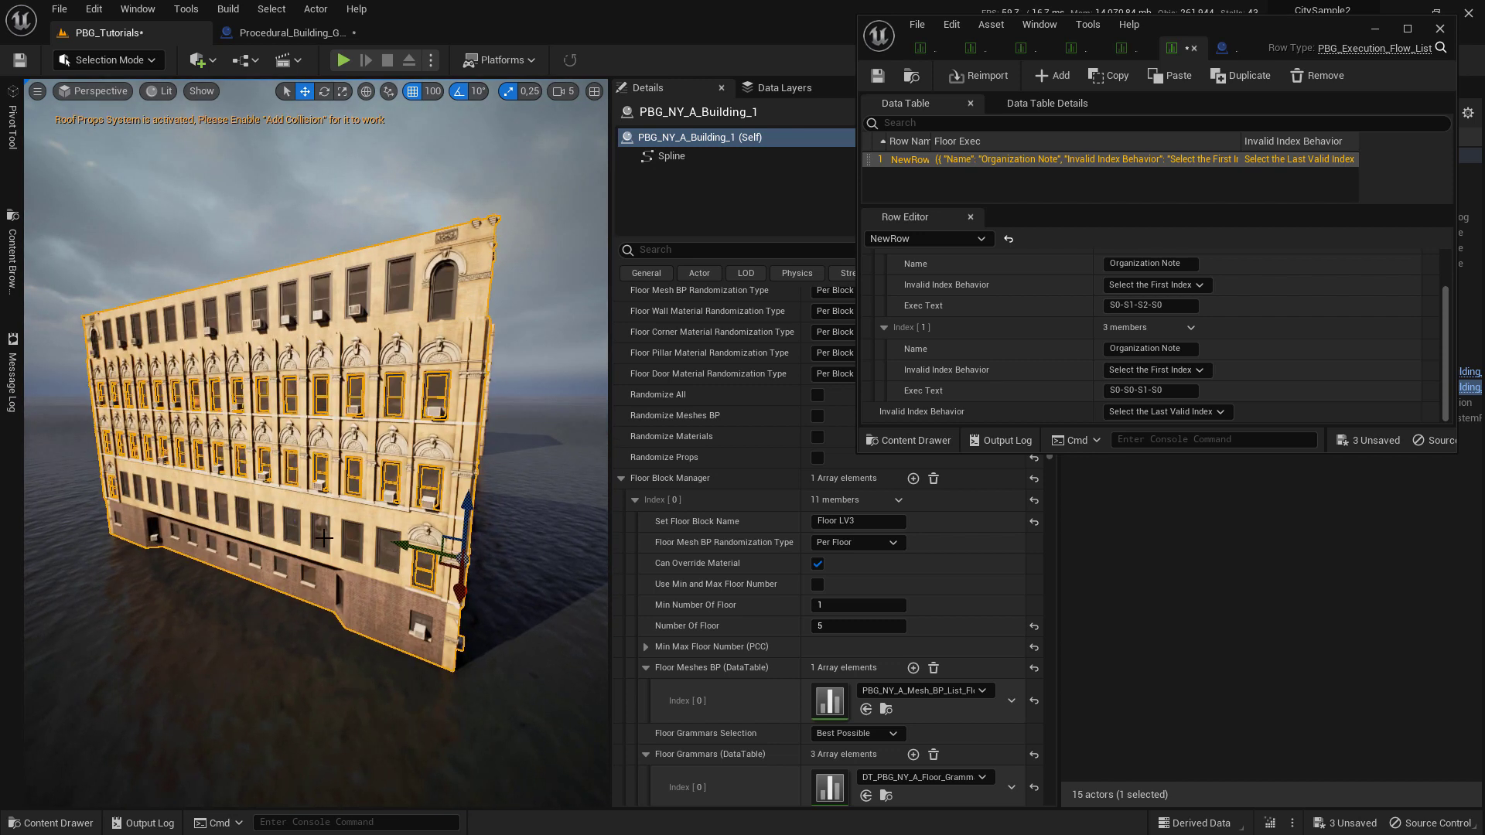
{"action": "middle_click_drag", "start_coordinate": [345, 561], "coordinate": [435, 498]}
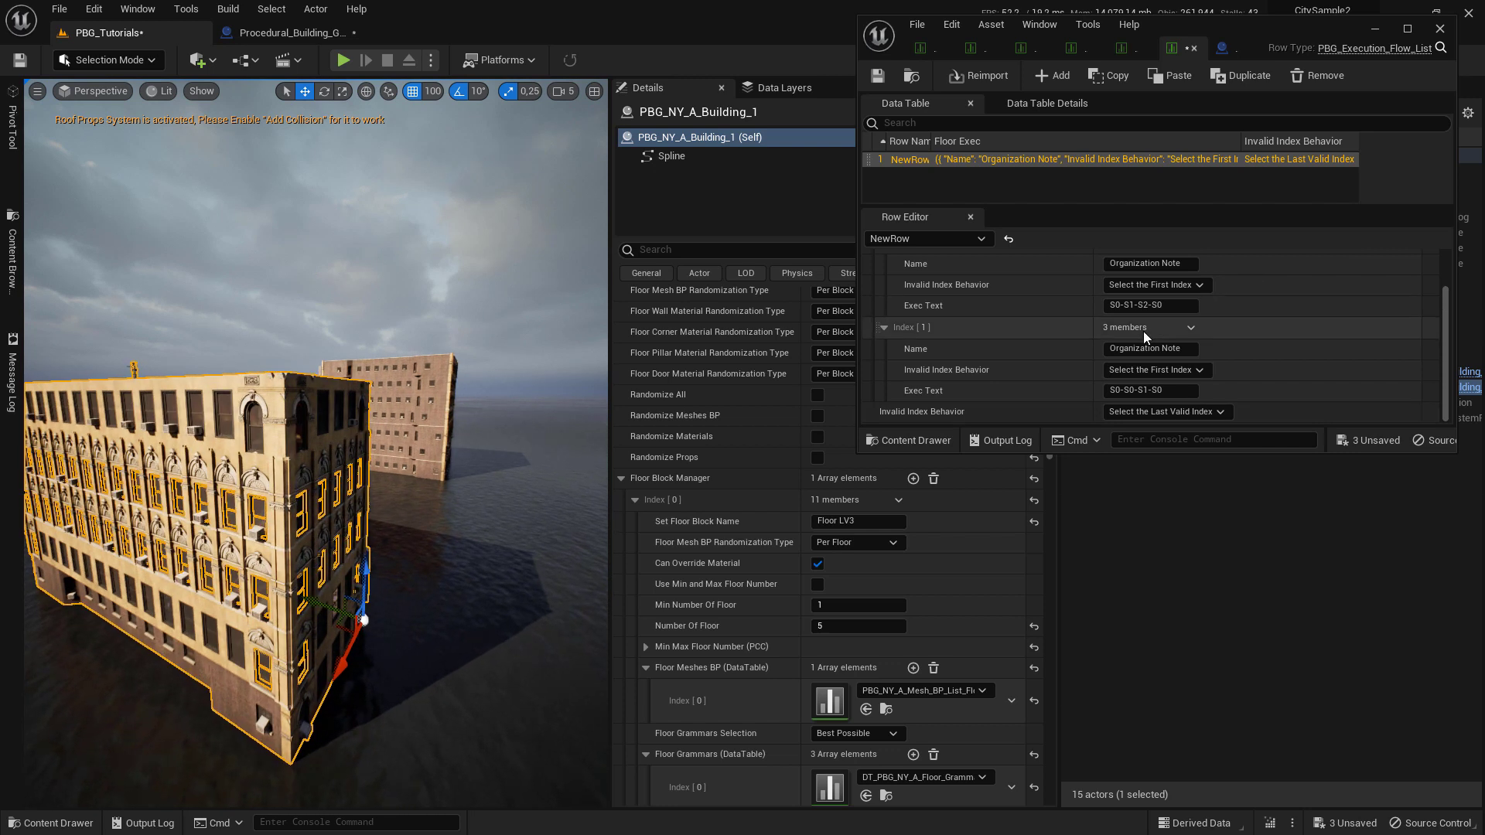